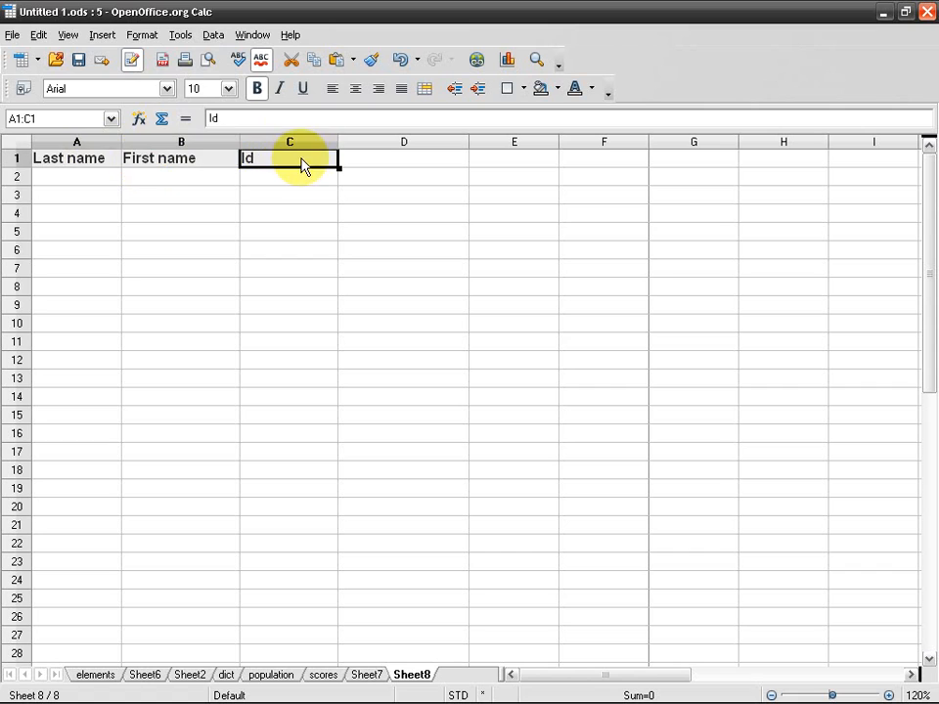
pyautogui.moveTo(84, 178); pyautogui.dragTo(312, 335)
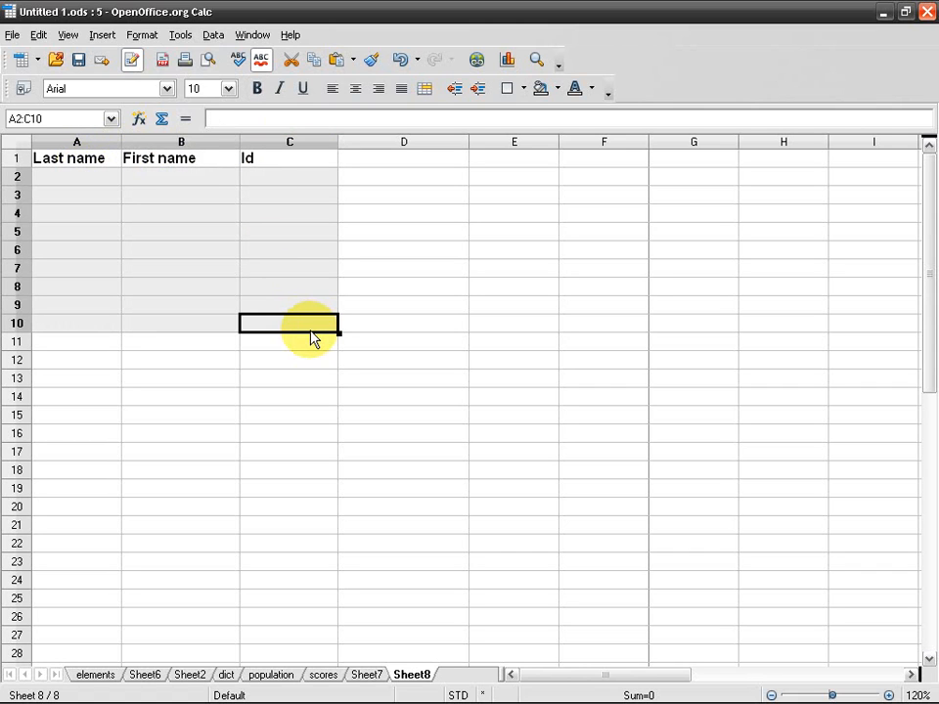
pyautogui.click(104, 162)
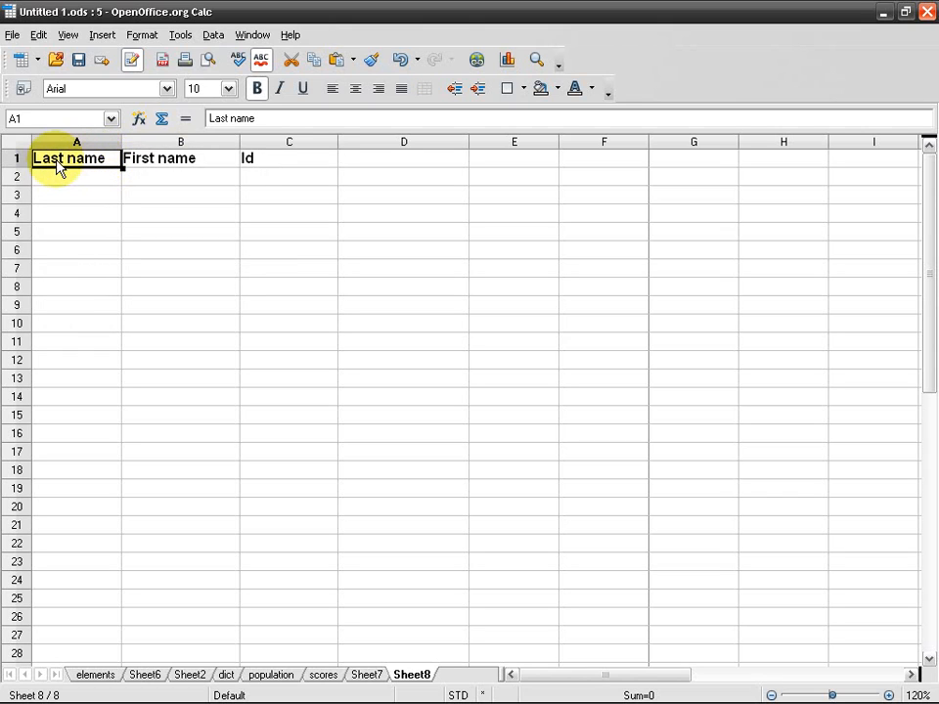
pyautogui.click(164, 168)
pyautogui.click(286, 166)
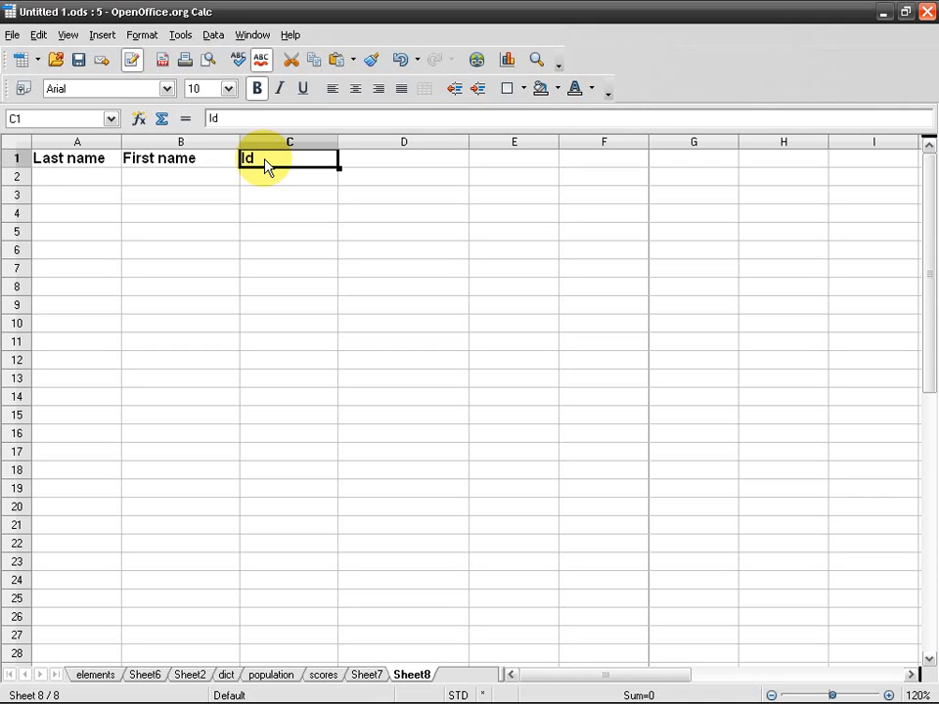
pyautogui.press('Left')
pyautogui.press('Right')
pyautogui.press('Left')
pyautogui.press('Left')
pyautogui.press('Right')
pyautogui.press('Right')
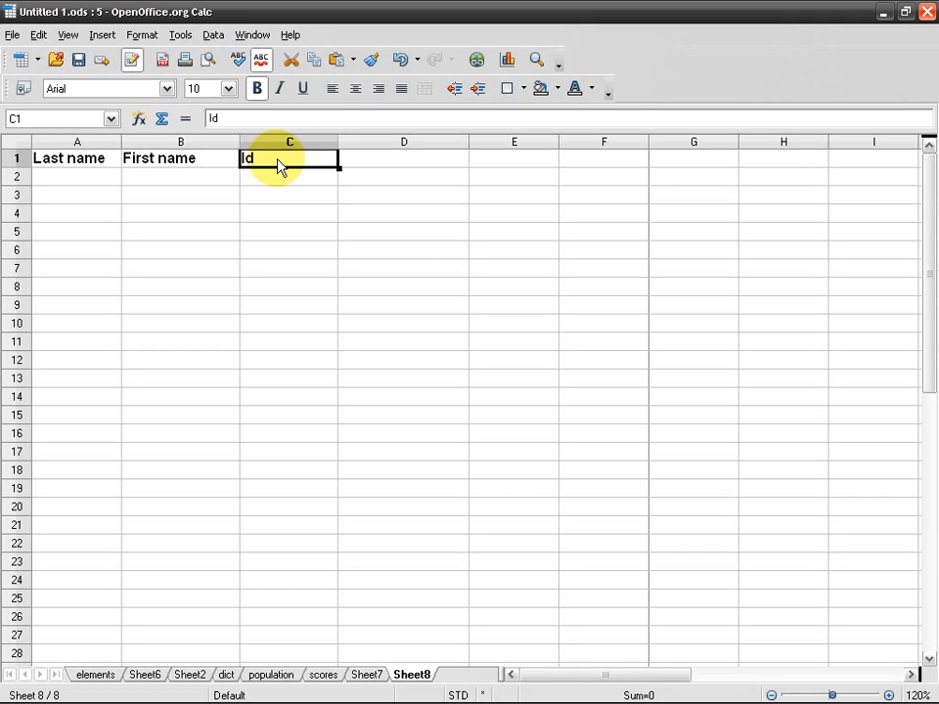
pyautogui.rightClick(281, 166)
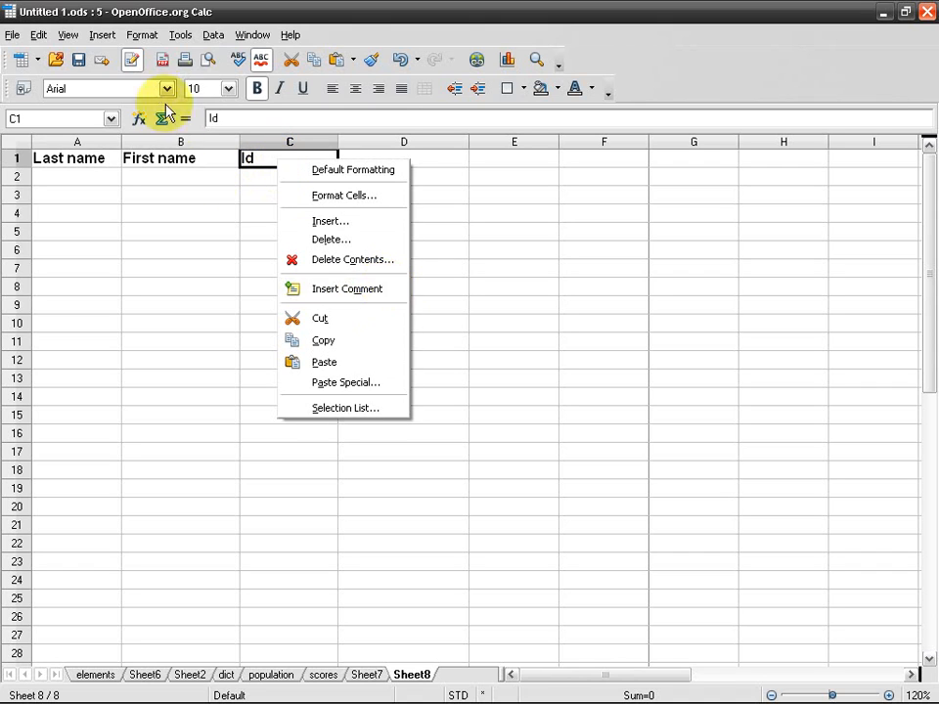
pyautogui.click(101, 35)
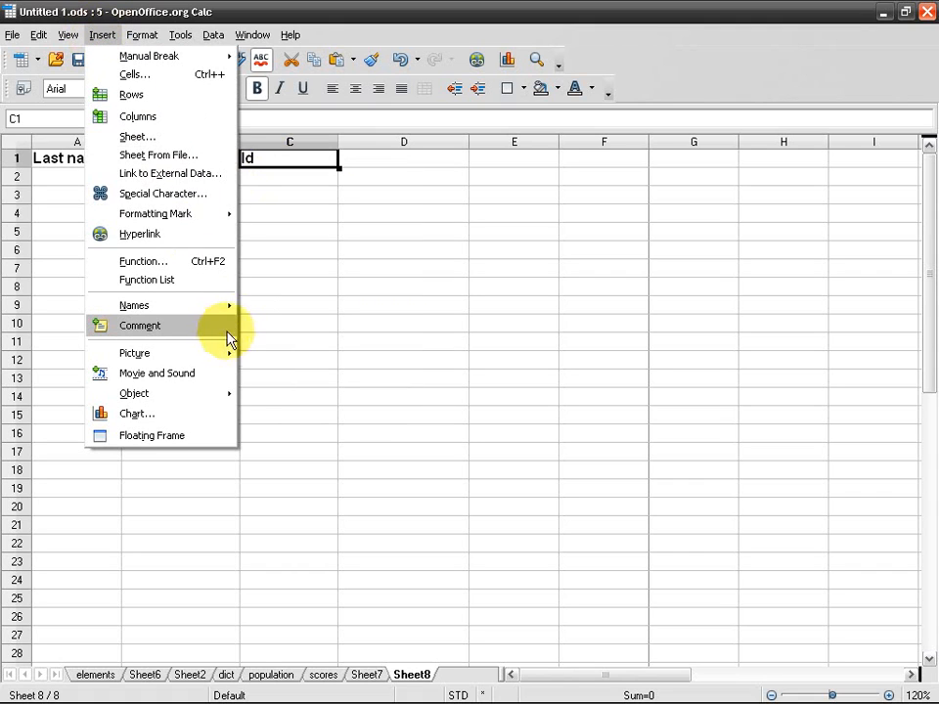
pyautogui.click(207, 329)
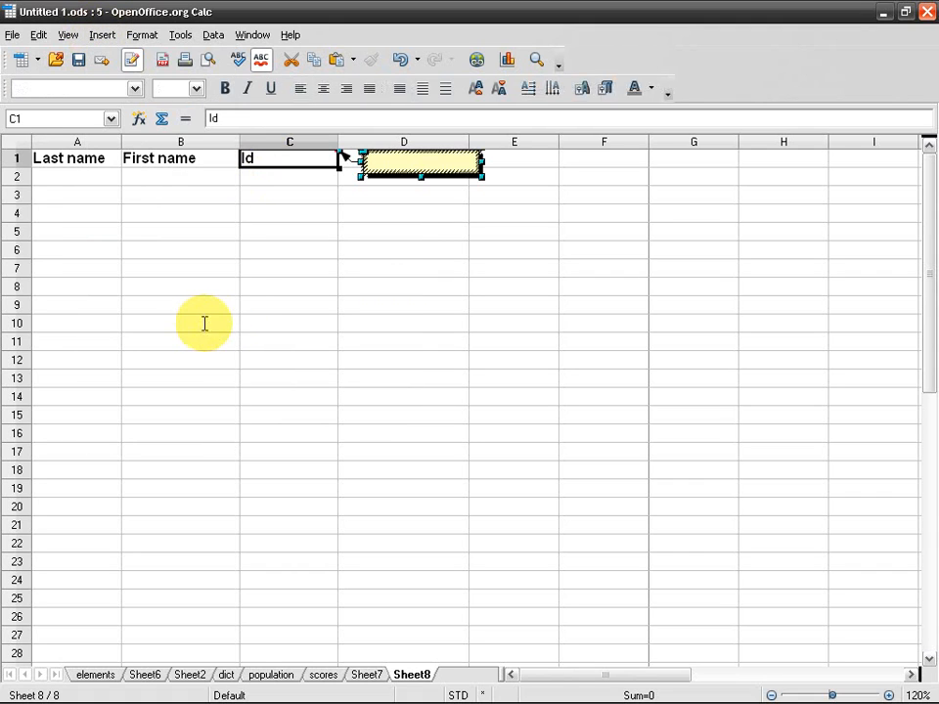
pyautogui.click(446, 161)
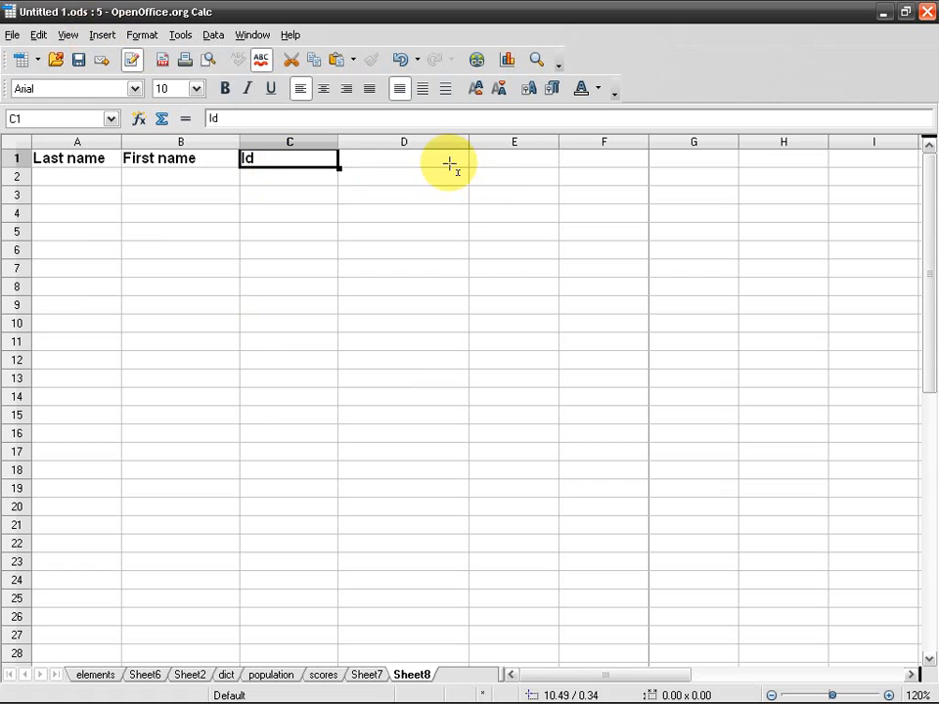
# Insert a comment on the Id header cell C1 with the text "Student immatricualtion number"
pyautogui.rightClick(331, 167)
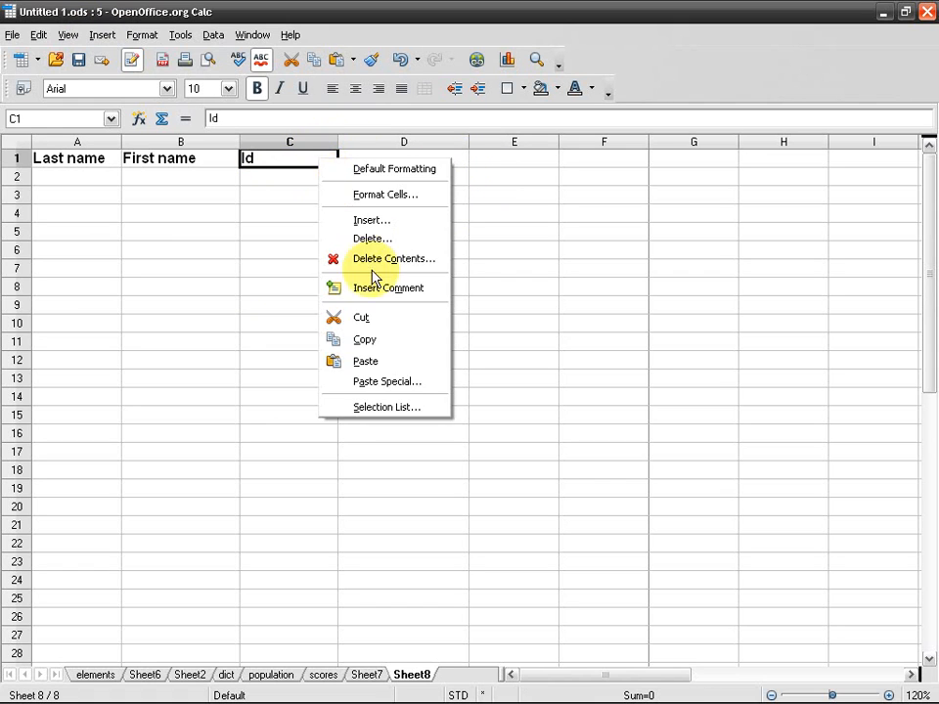
pyautogui.click(375, 285)
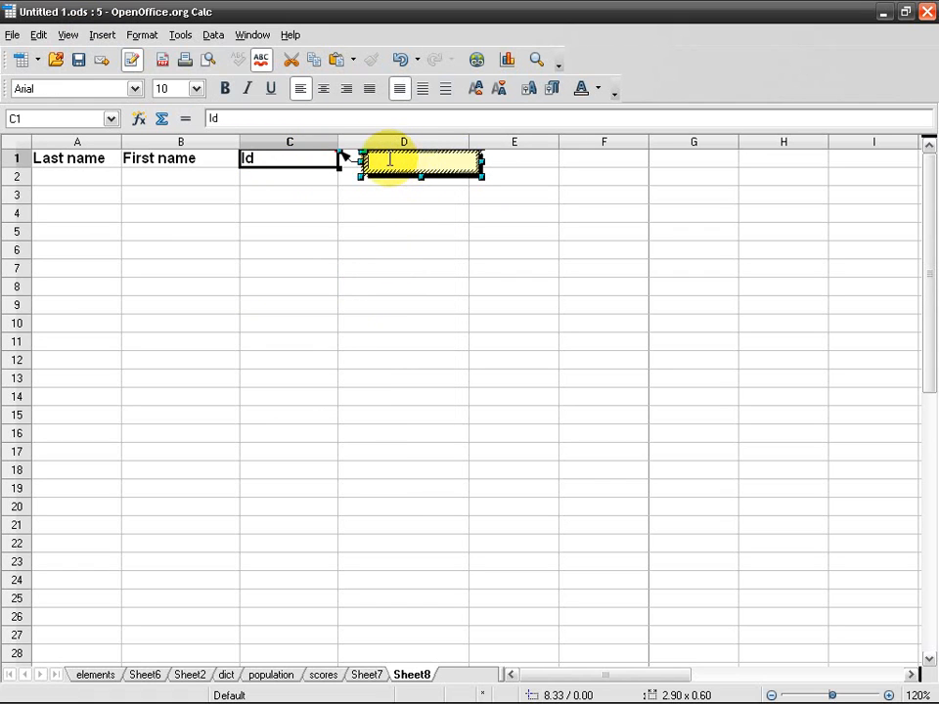
pyautogui.write('Student ID number')
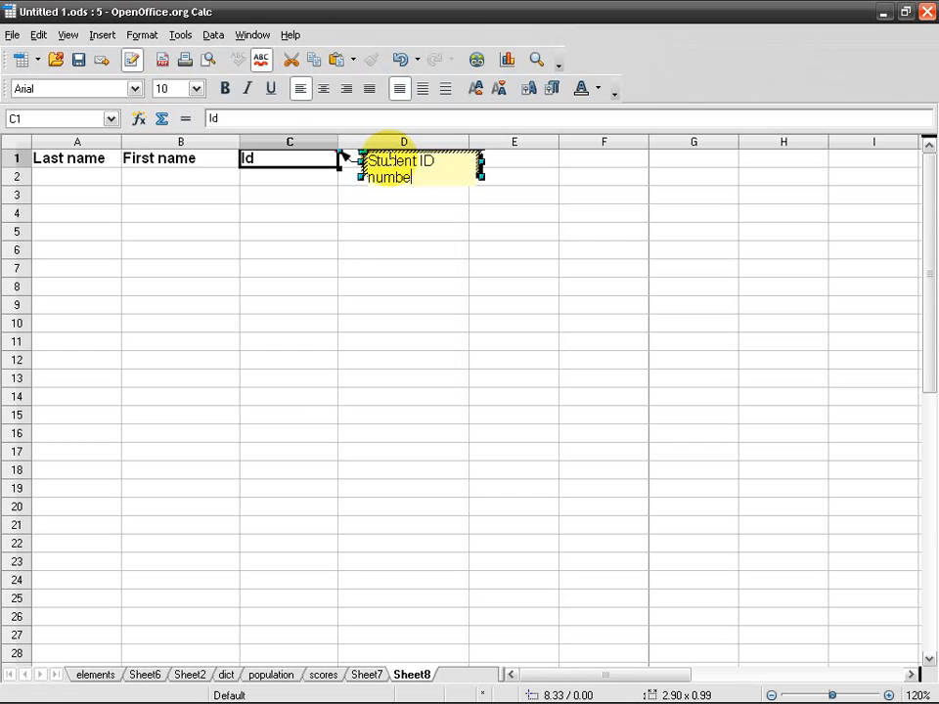
pyautogui.press('BackSpace')
pyautogui.press('BackSpace')
pyautogui.write('immatricualtion')
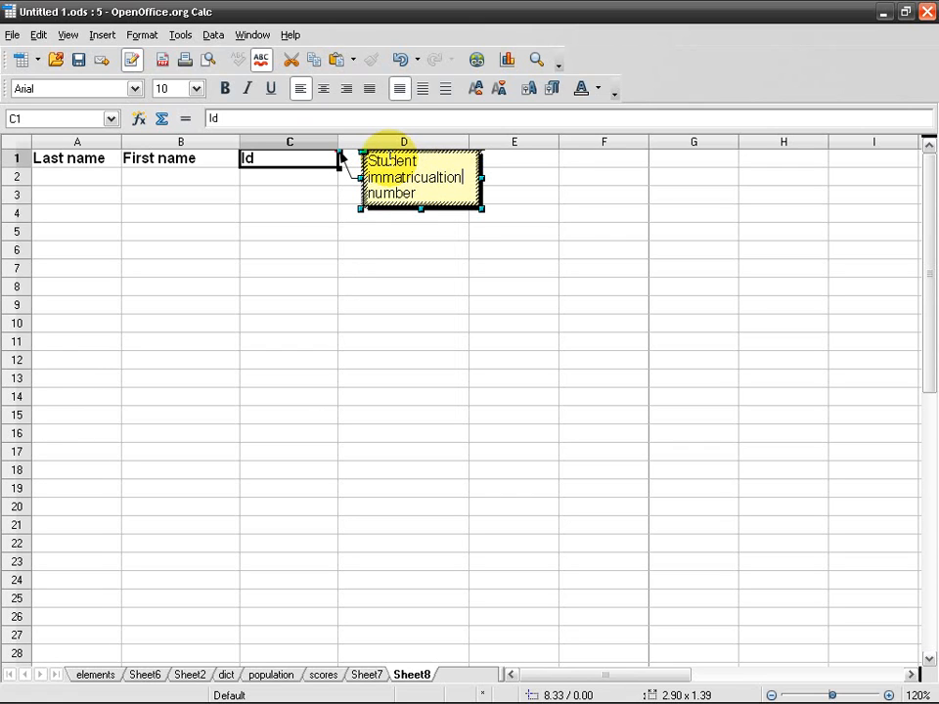
# Correct the misspelled word in the comment to "immatriculation" and finish editing the comment
pyautogui.press('Left')
pyautogui.press('Left')
pyautogui.press('Left')
pyautogui.press('Left')
pyautogui.press('Left')
pyautogui.press('Left')
pyautogui.press('Delete')
pyautogui.press('Right')
pyautogui.write('a')
pyautogui.click(325, 259)
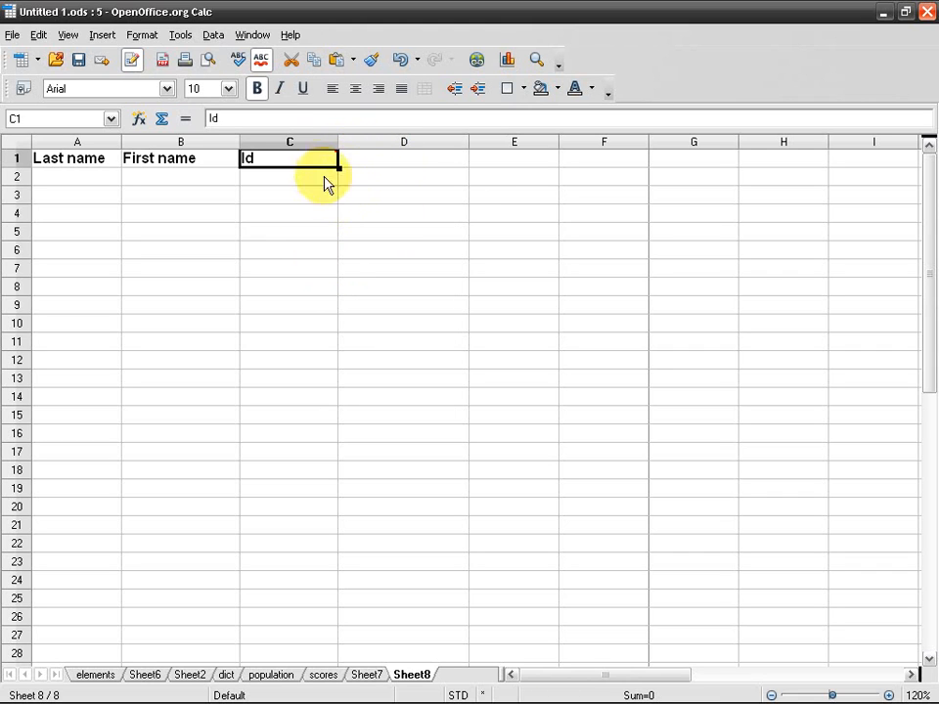
# View the comment attached to the Id header cell while other cells in column C are selected
pyautogui.moveTo(307, 166)
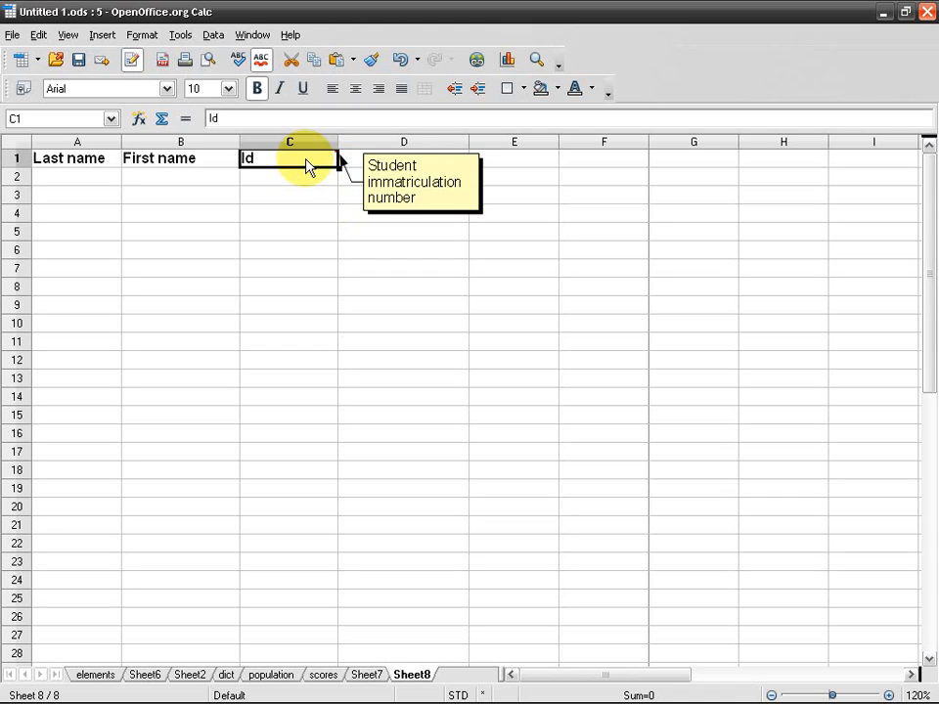
pyautogui.click(283, 246)
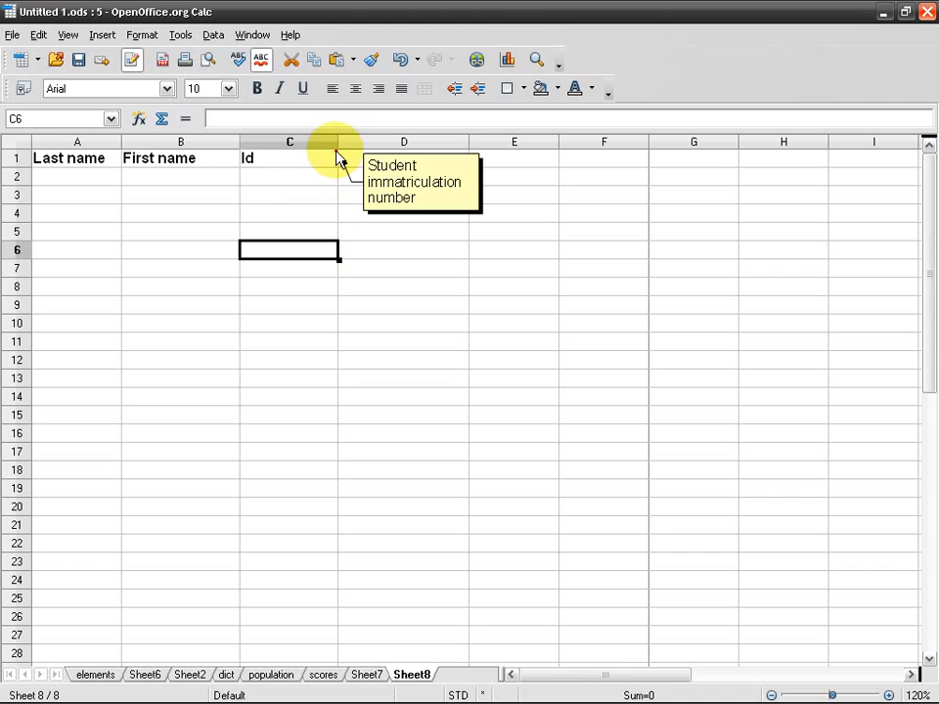
pyautogui.click(332, 195)
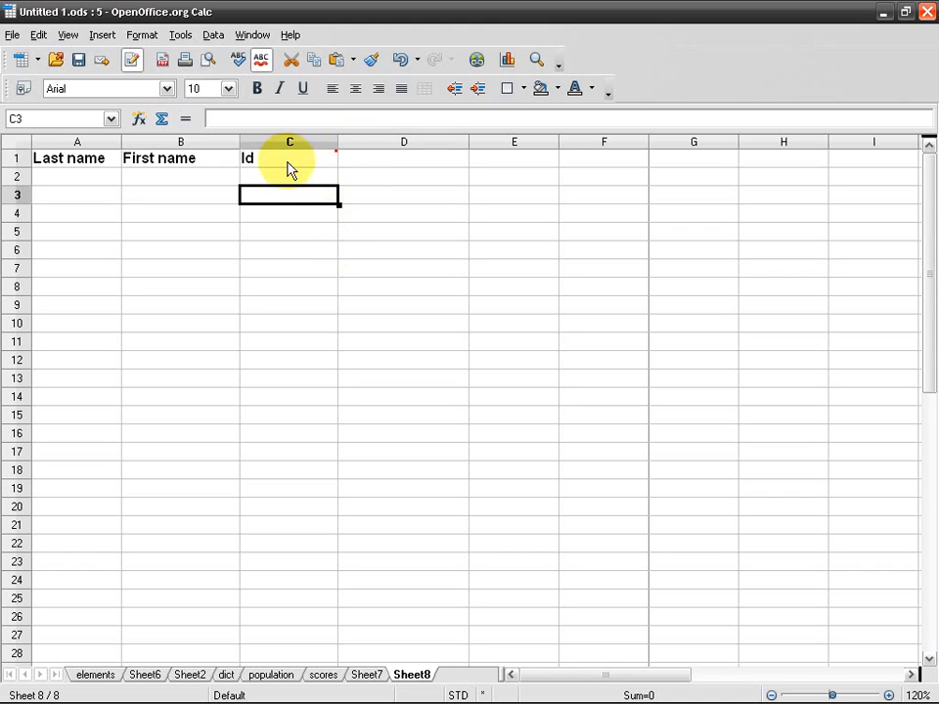
pyautogui.click(310, 217)
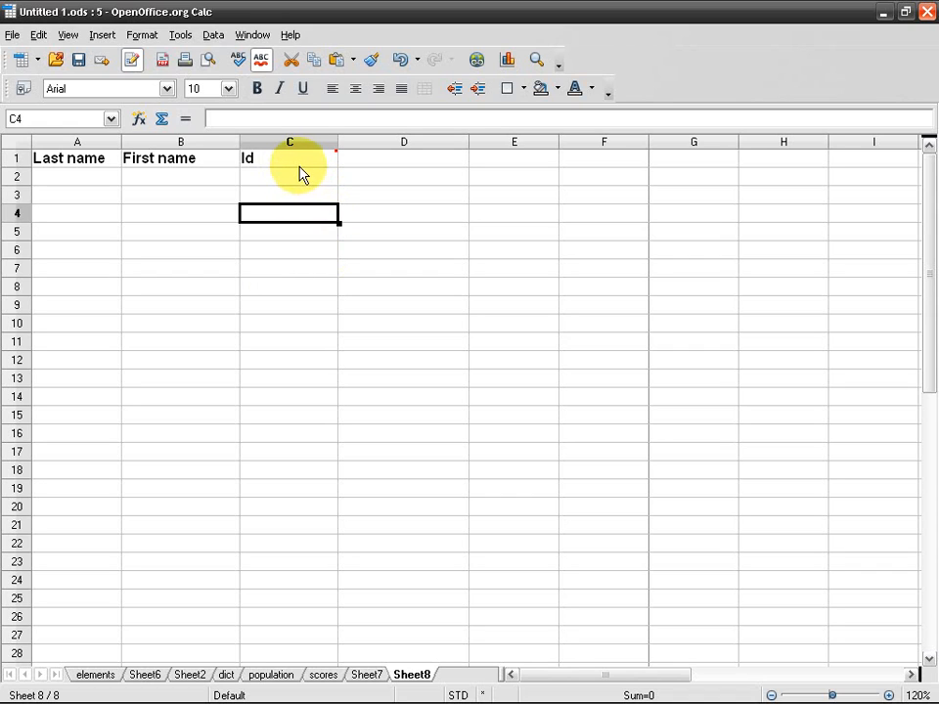
pyautogui.moveTo(301, 164)
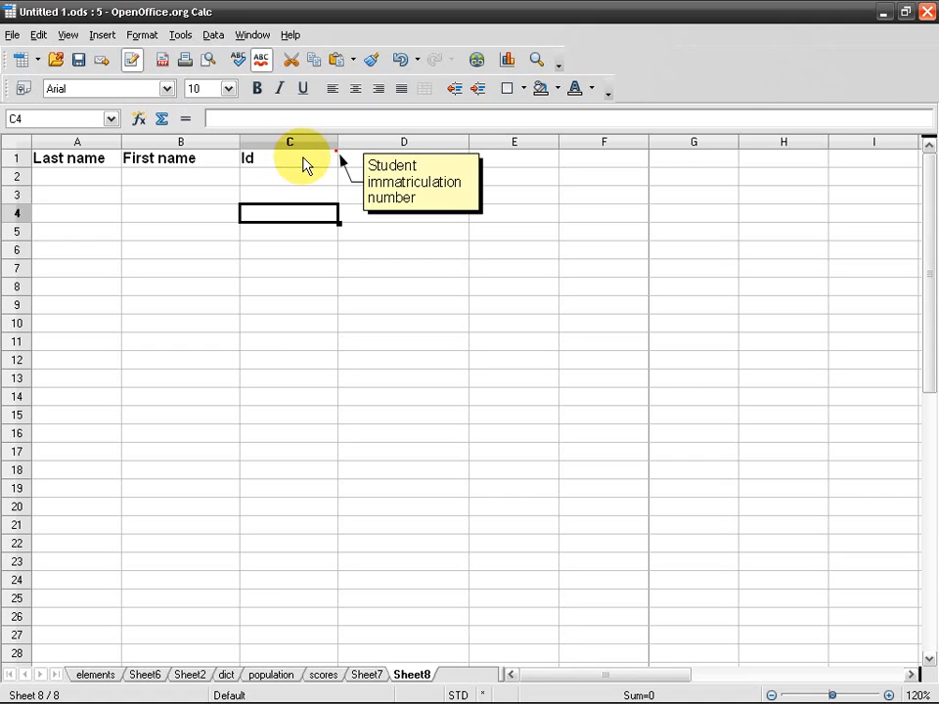
# Set the comment on the Id header cell to stay permanently shown
pyautogui.click(319, 167)
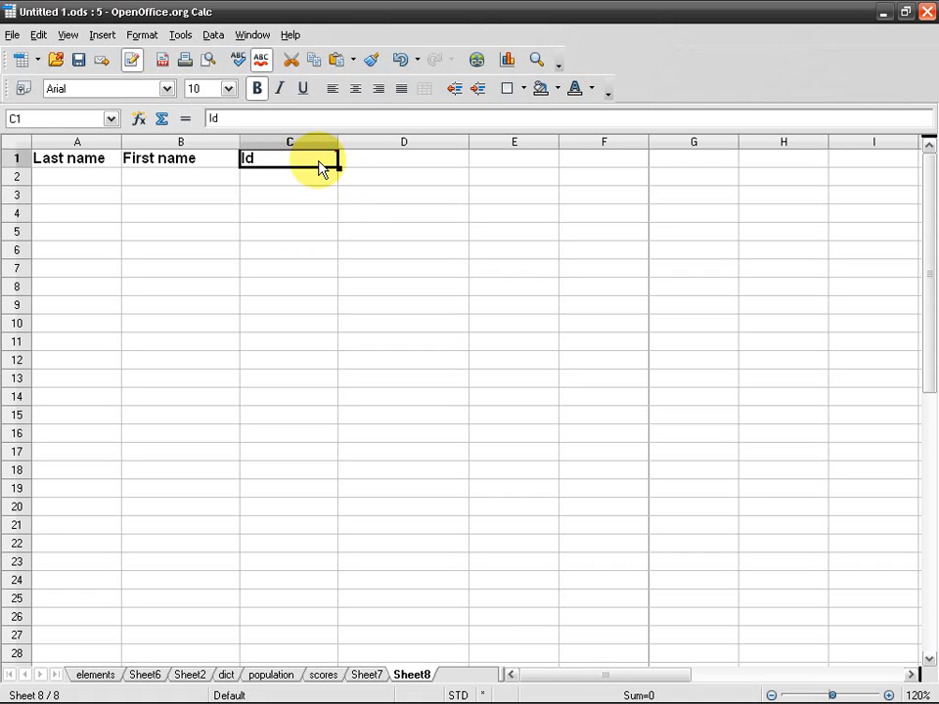
pyautogui.rightClick(284, 169)
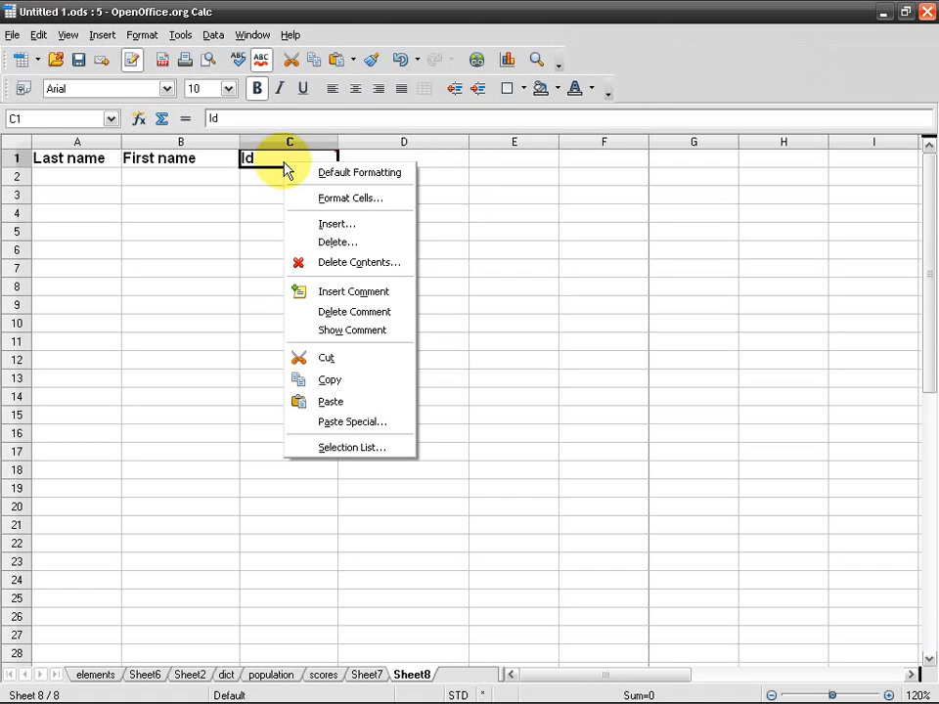
pyautogui.click(395, 335)
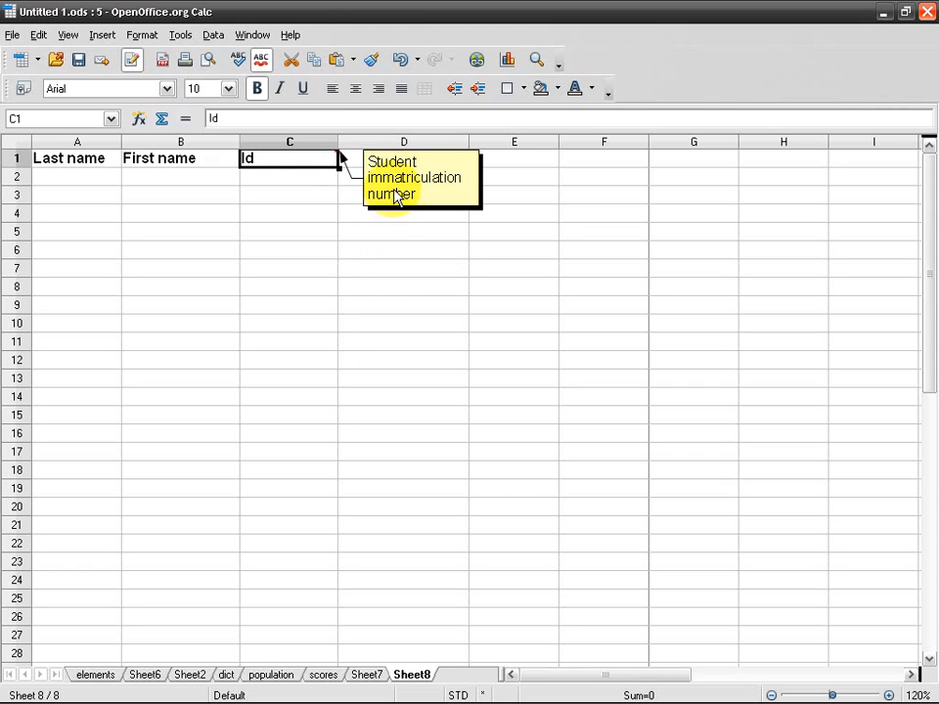
# Resize the comment box beside the Id header to about 2.8 cm wide and 1.9 cm high
pyautogui.click(466, 172)
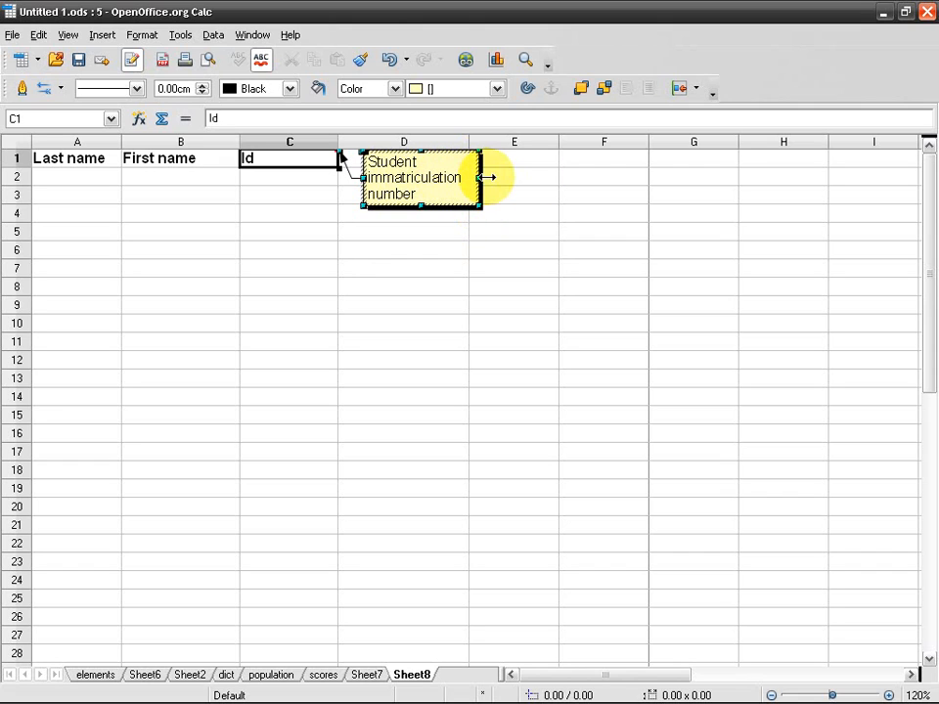
pyautogui.moveTo(480, 177)
pyautogui.mouseDown()
pyautogui.moveTo(641, 182)
pyautogui.moveTo(476, 177)
pyautogui.mouseUp()
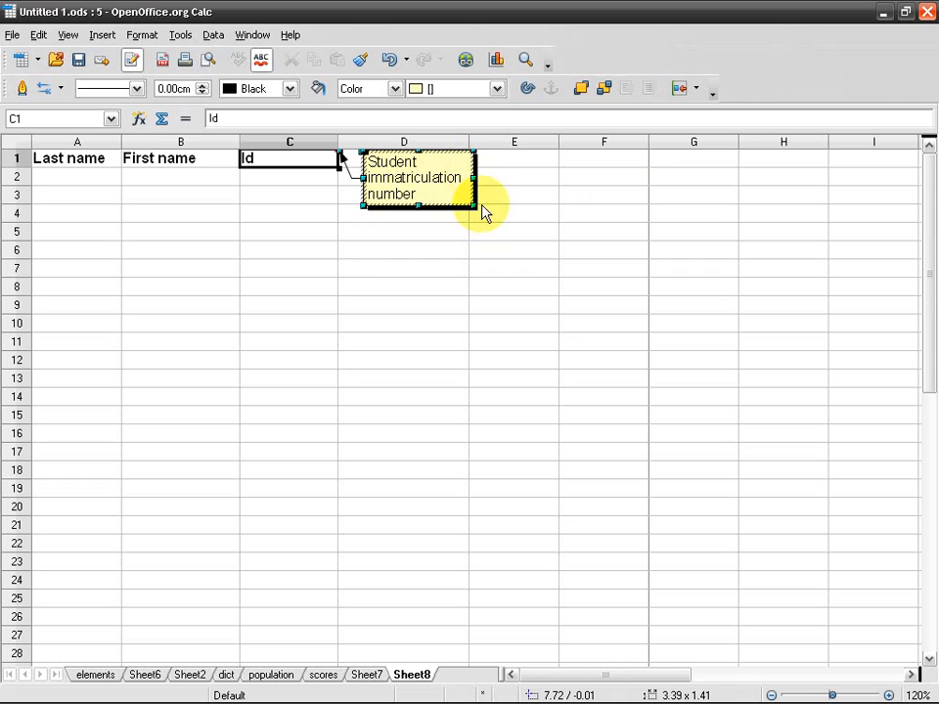
pyautogui.moveTo(419, 208); pyautogui.dragTo(421, 287)
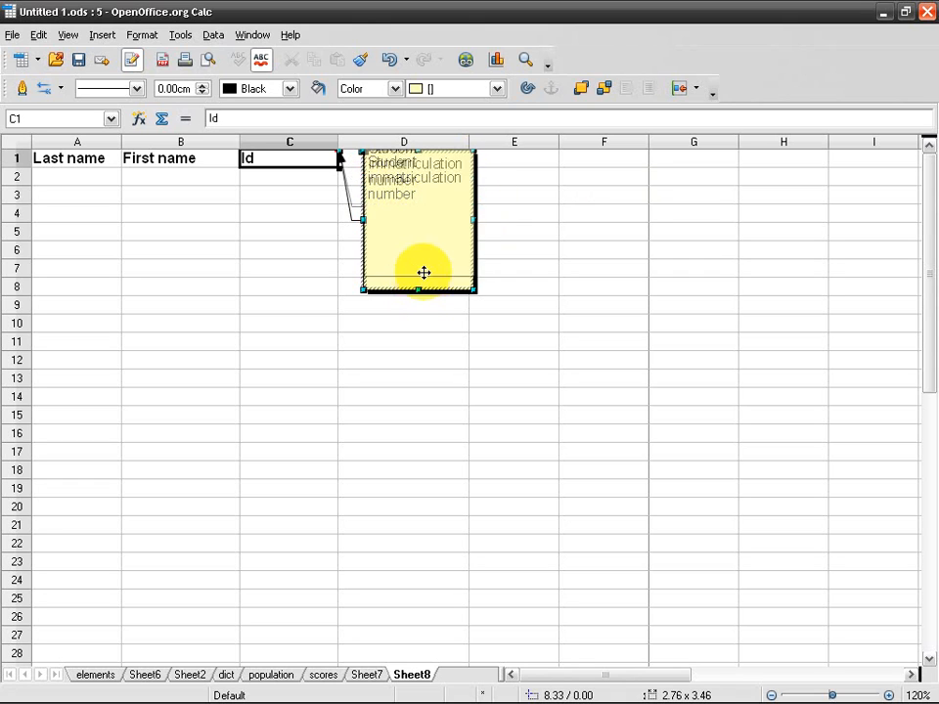
pyautogui.moveTo(425, 243)
pyautogui.mouseDown()
pyautogui.moveTo(423, 295)
pyautogui.moveTo(421, 230)
pyautogui.mouseUp()
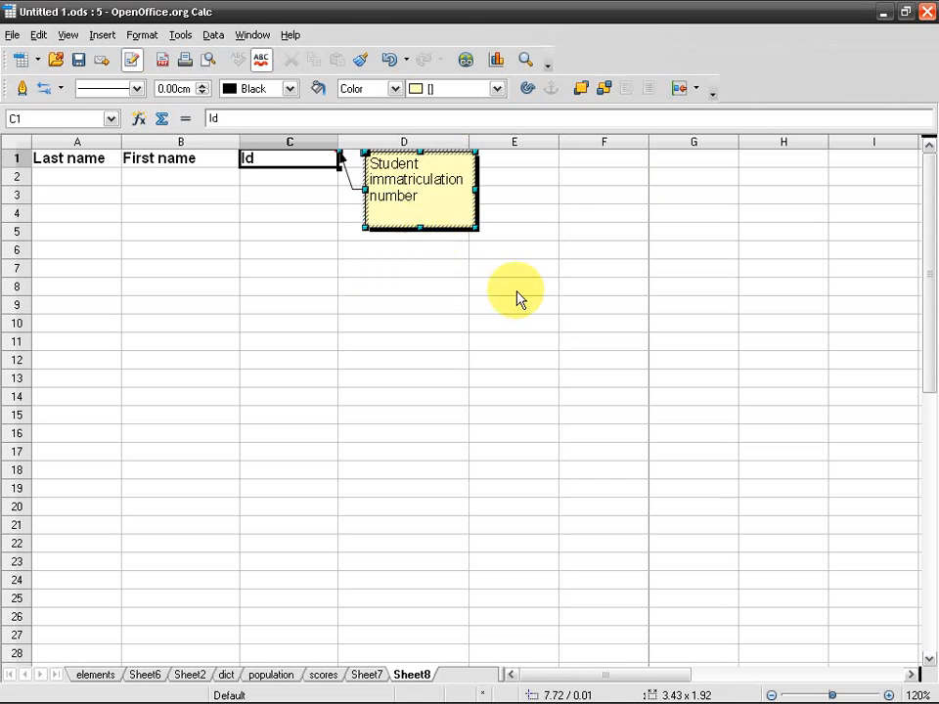
pyautogui.click(505, 293)
# Open the line settings of the comment box and set the line color to Light cyan
pyautogui.click(444, 206)
pyautogui.rightClick(458, 173)
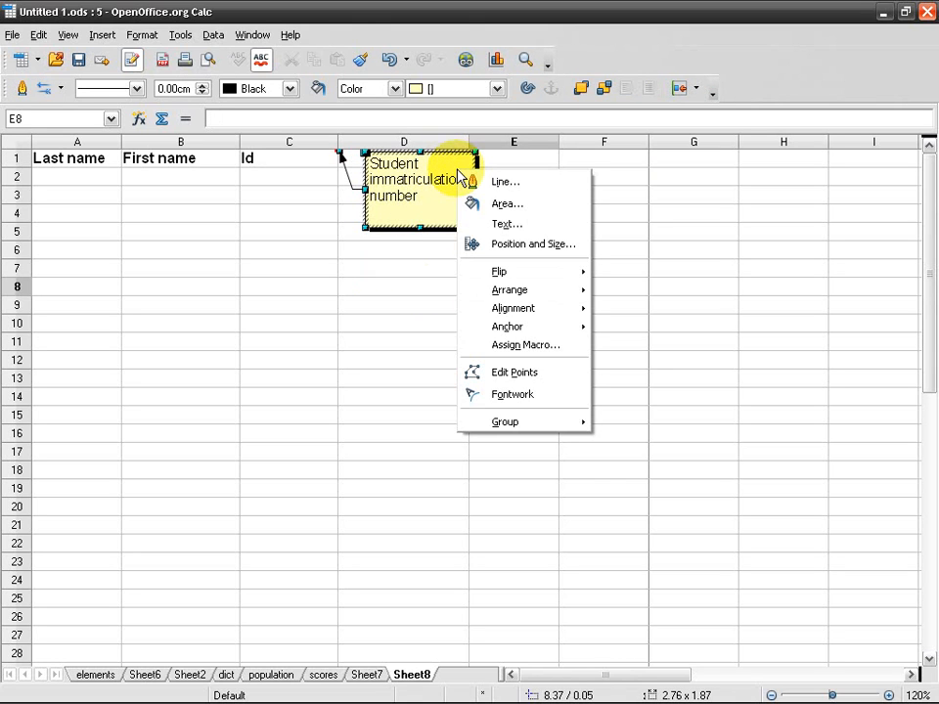
pyautogui.click(555, 186)
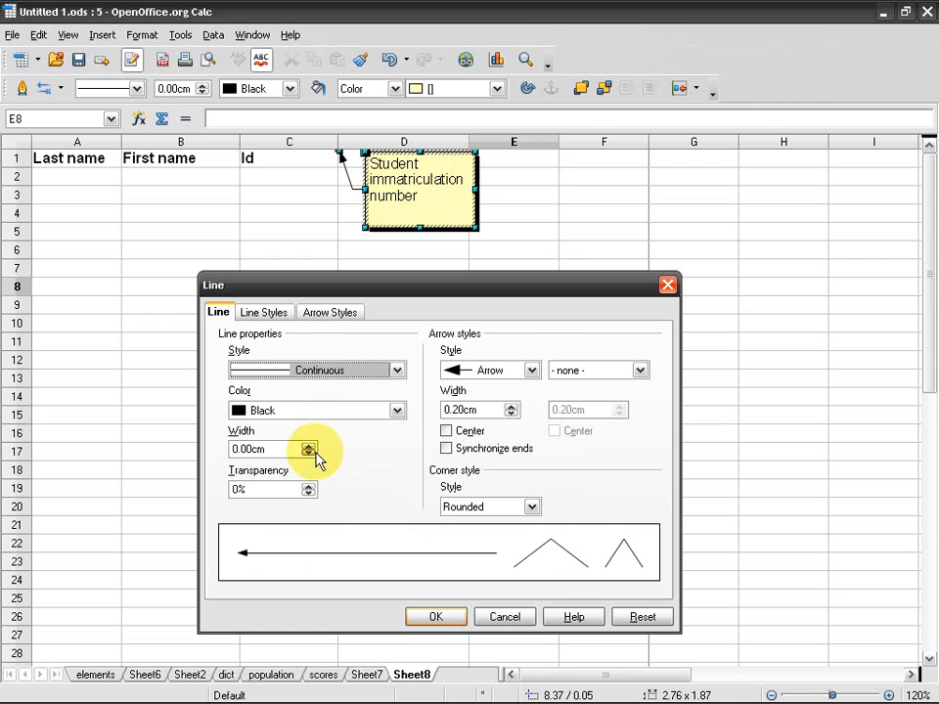
pyautogui.click(371, 373)
pyautogui.click(388, 369)
pyautogui.click(304, 410)
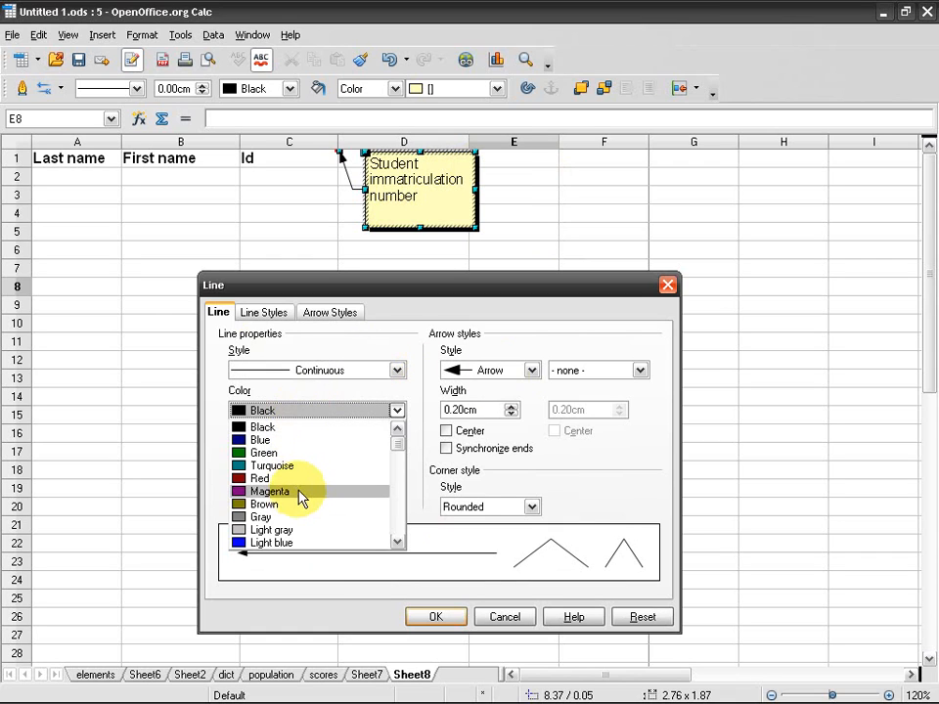
pyautogui.scroll(-1, 306, 536)
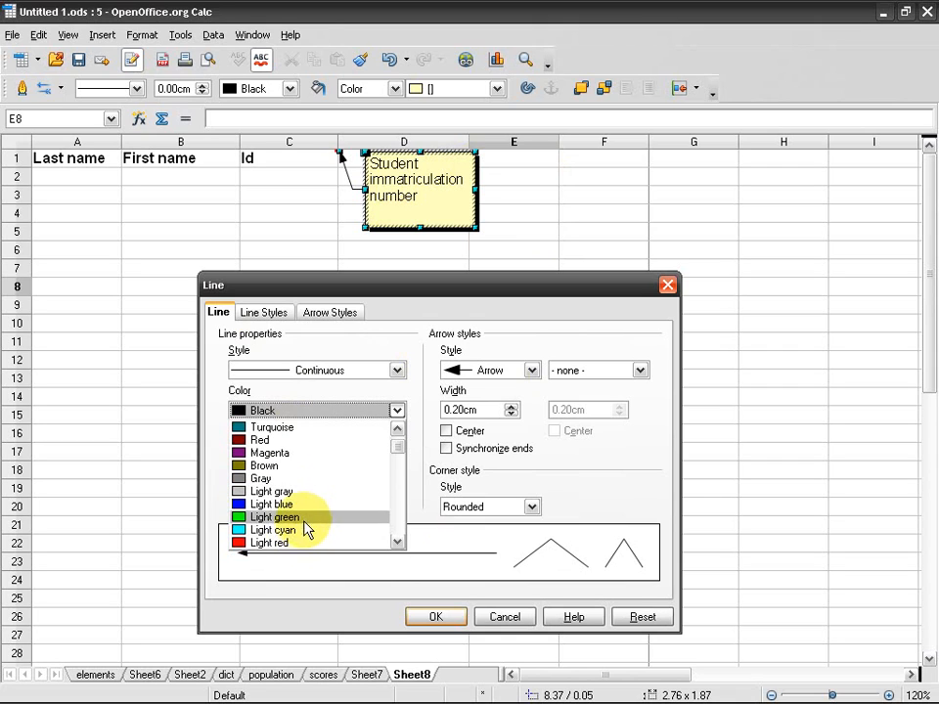
pyautogui.click(307, 530)
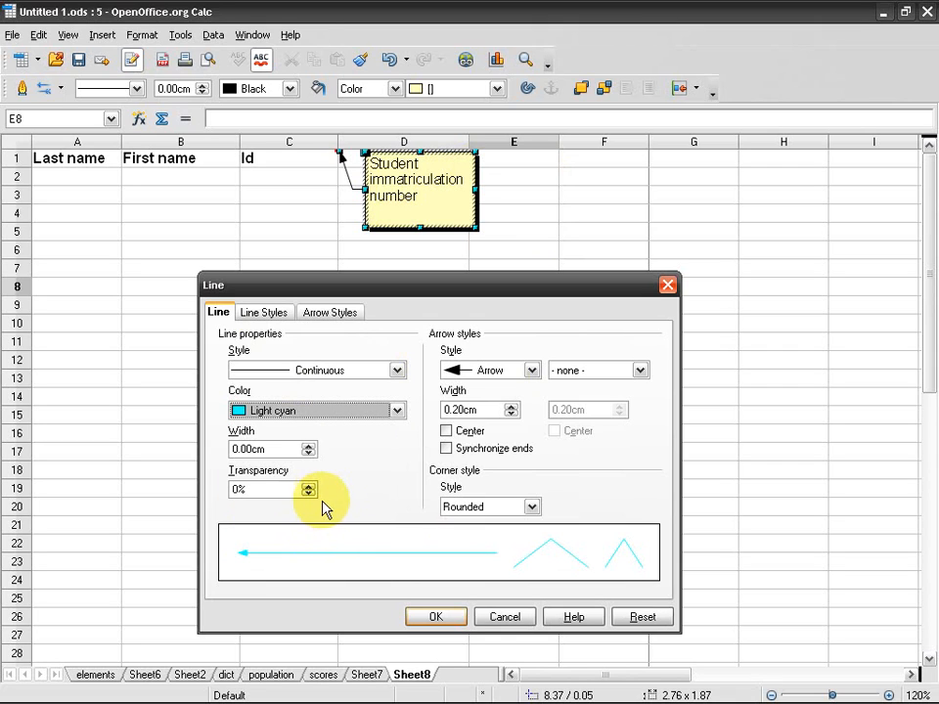
# Set the comment's line width to 0.10 cm and its line transparency to 30%
pyautogui.click(309, 445)
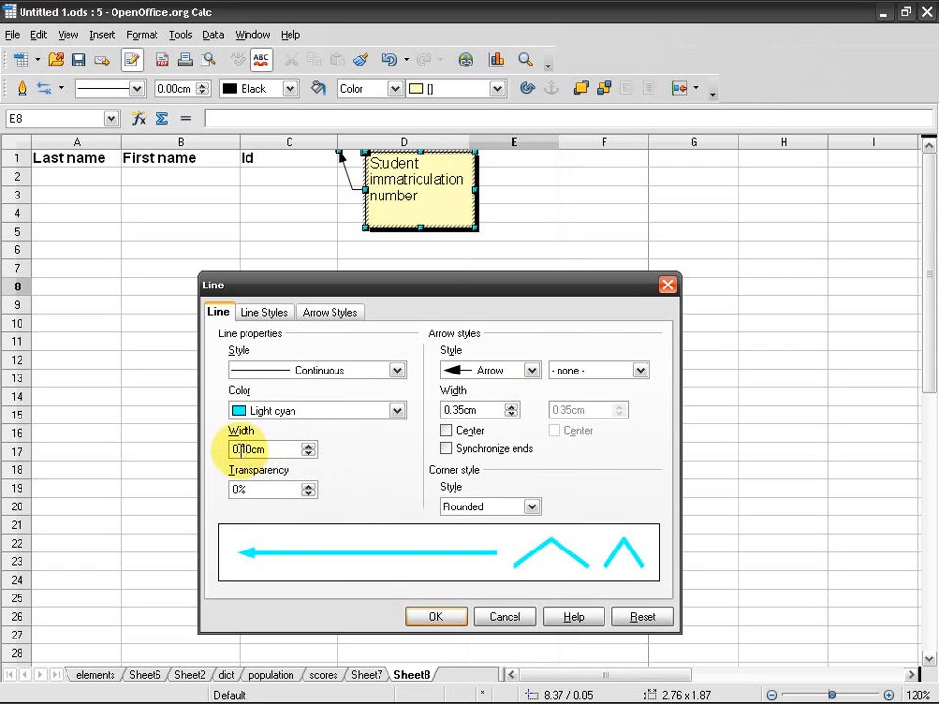
pyautogui.click(309, 485)
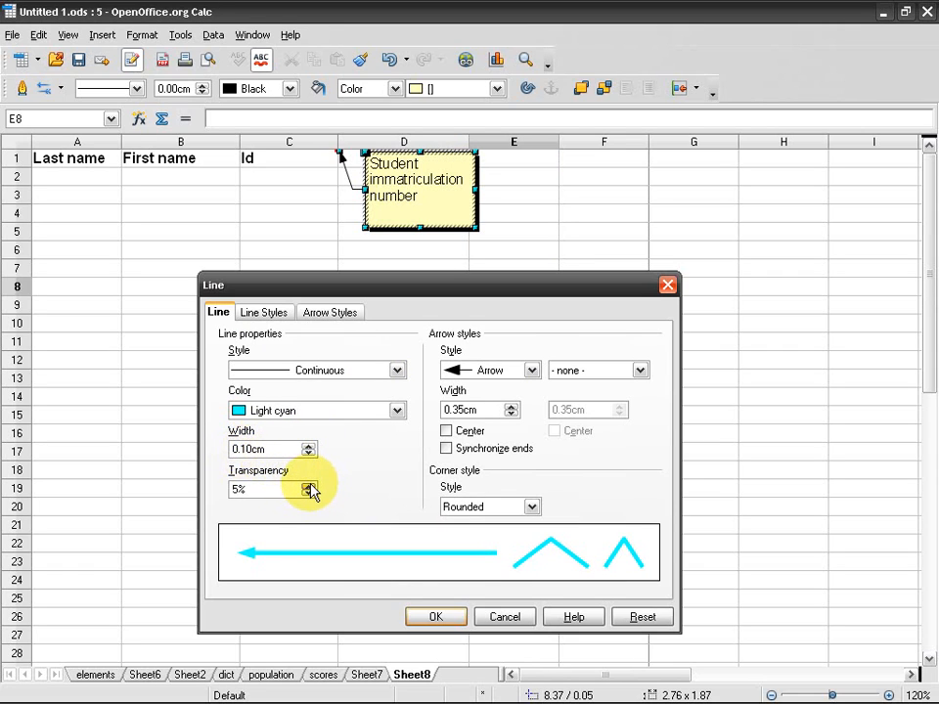
pyautogui.click(309, 485)
pyautogui.click(309, 485)
pyautogui.click(309, 485)
pyautogui.click(309, 485)
pyautogui.click(309, 485)
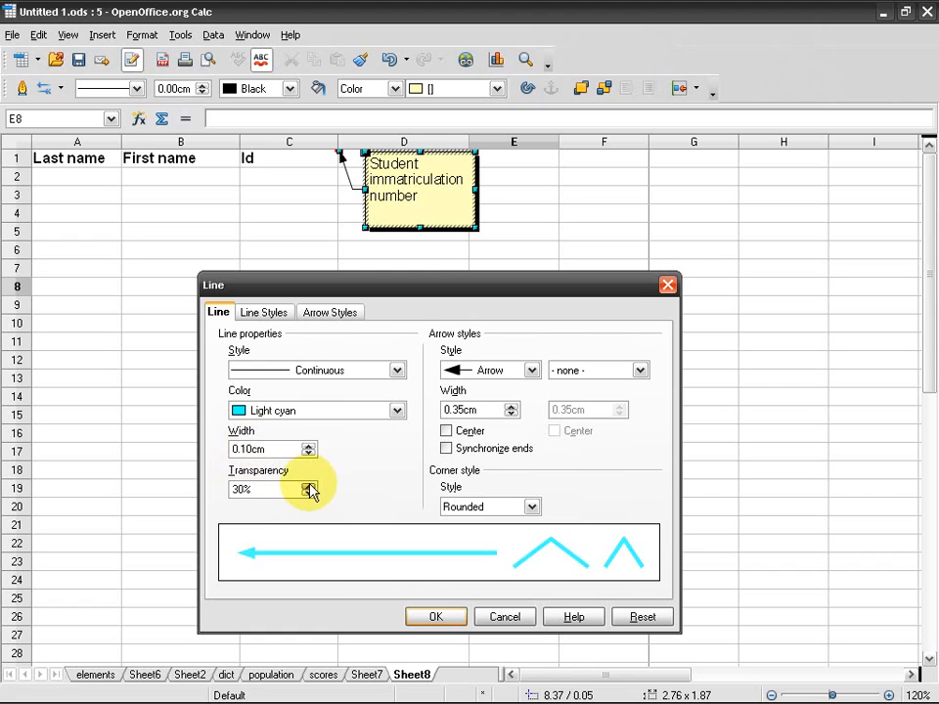
# Set the comment's line style to Ultrafine dashed and apply the line settings
pyautogui.click(396, 370)
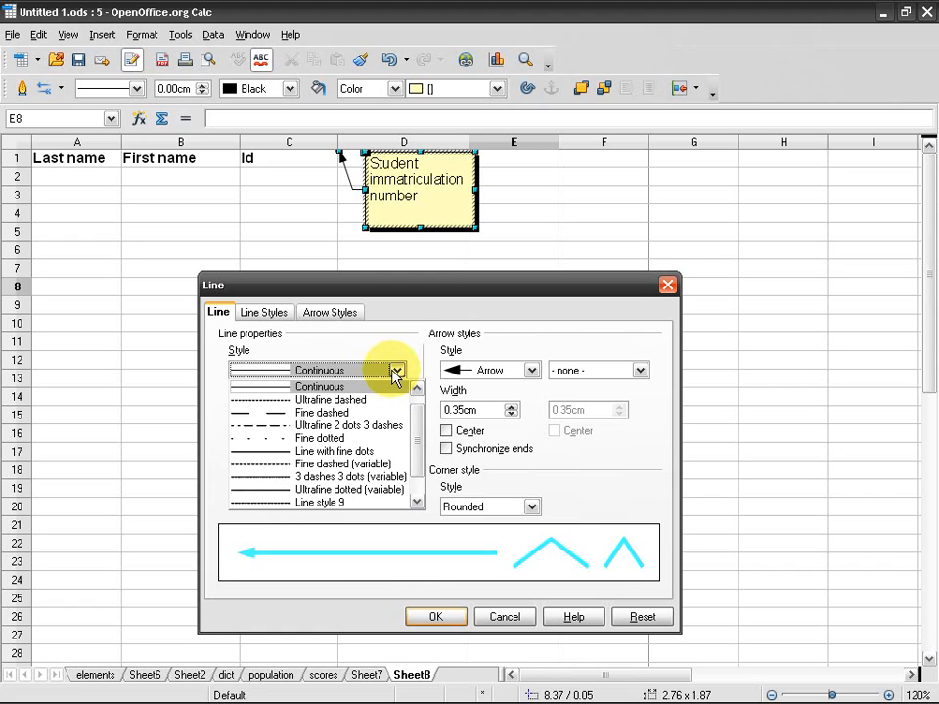
pyautogui.click(315, 398)
pyautogui.click(440, 618)
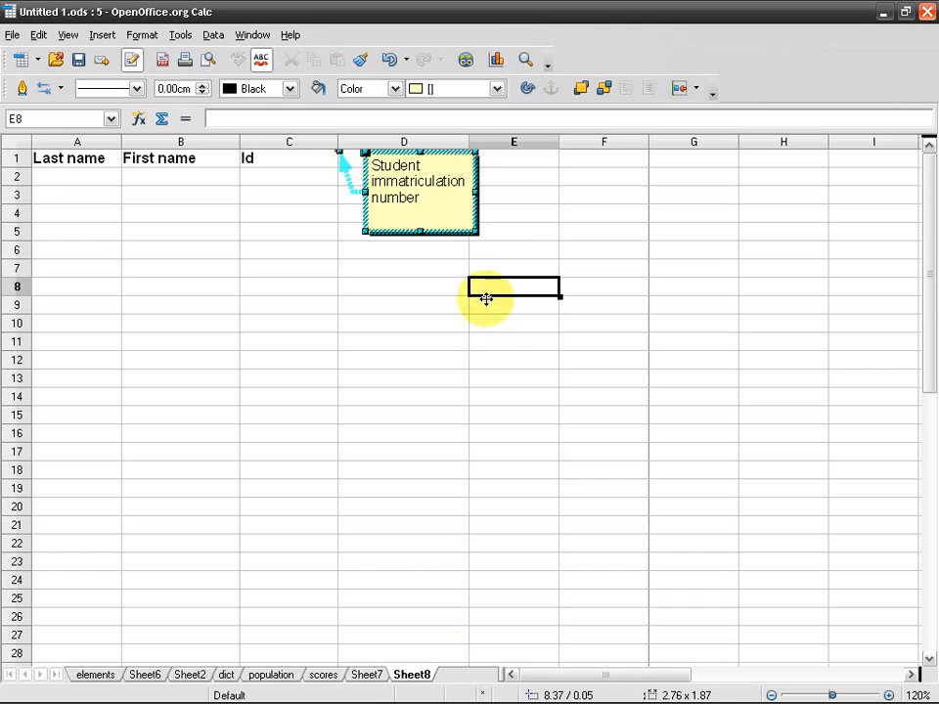
# Open the line settings of the comment box again and bring up the properties of its Ultrafine dashed line style
pyautogui.click(516, 271)
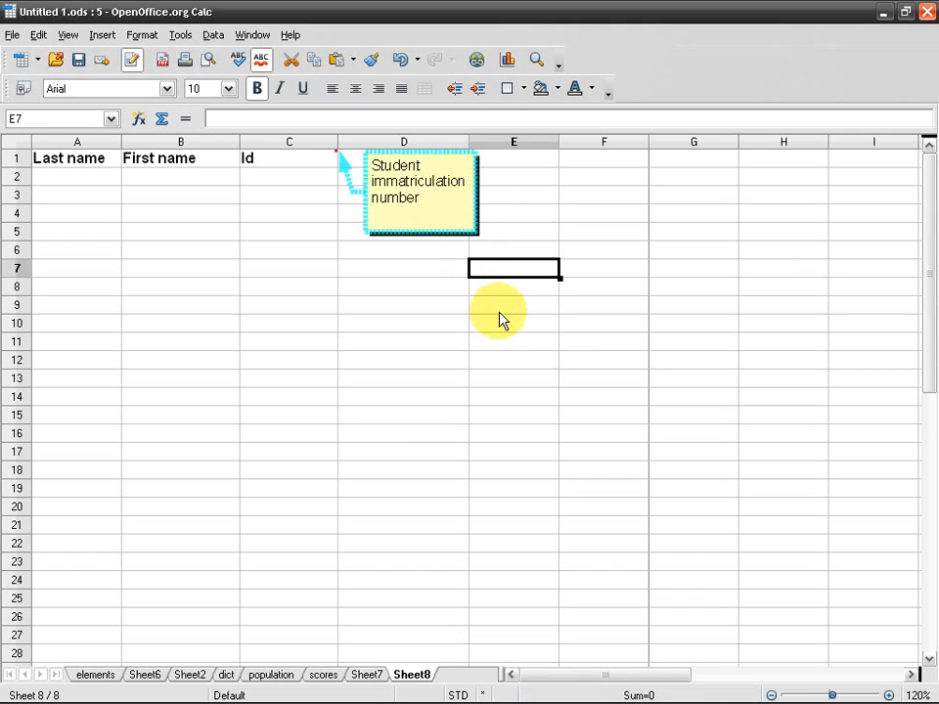
pyautogui.scroll(5, 499, 316)
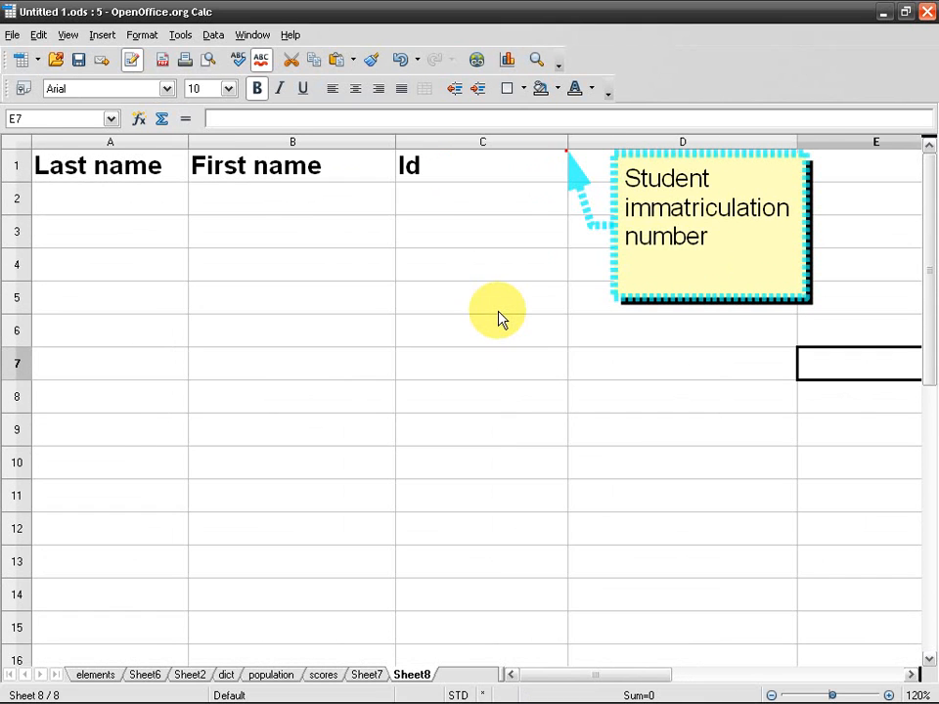
pyautogui.moveTo(625, 676); pyautogui.dragTo(737, 676)
pyautogui.rightClick(420, 174)
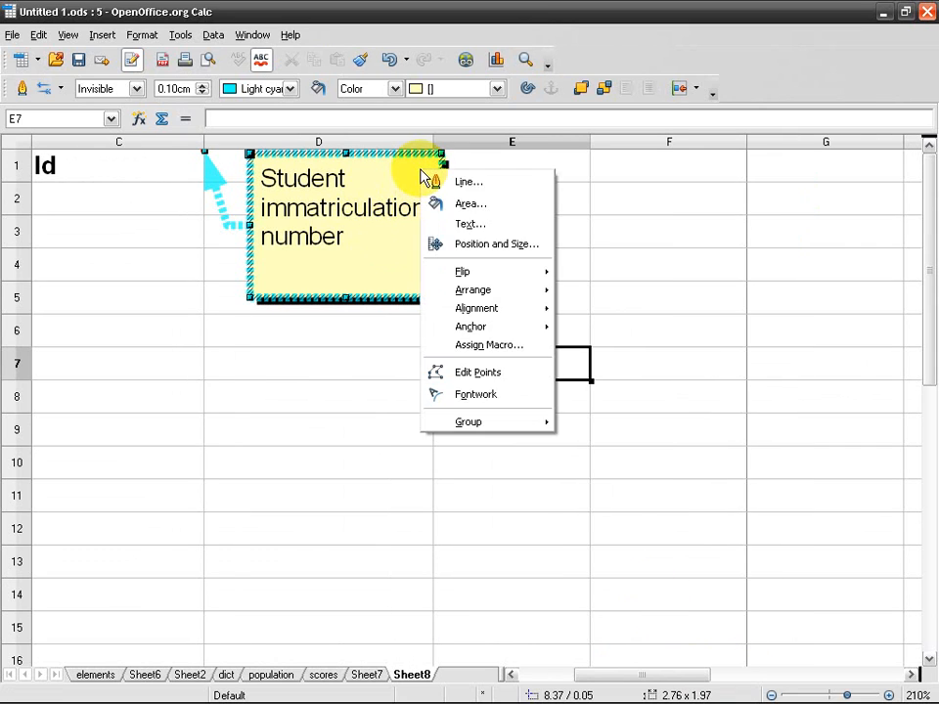
pyautogui.click(466, 184)
pyautogui.click(272, 313)
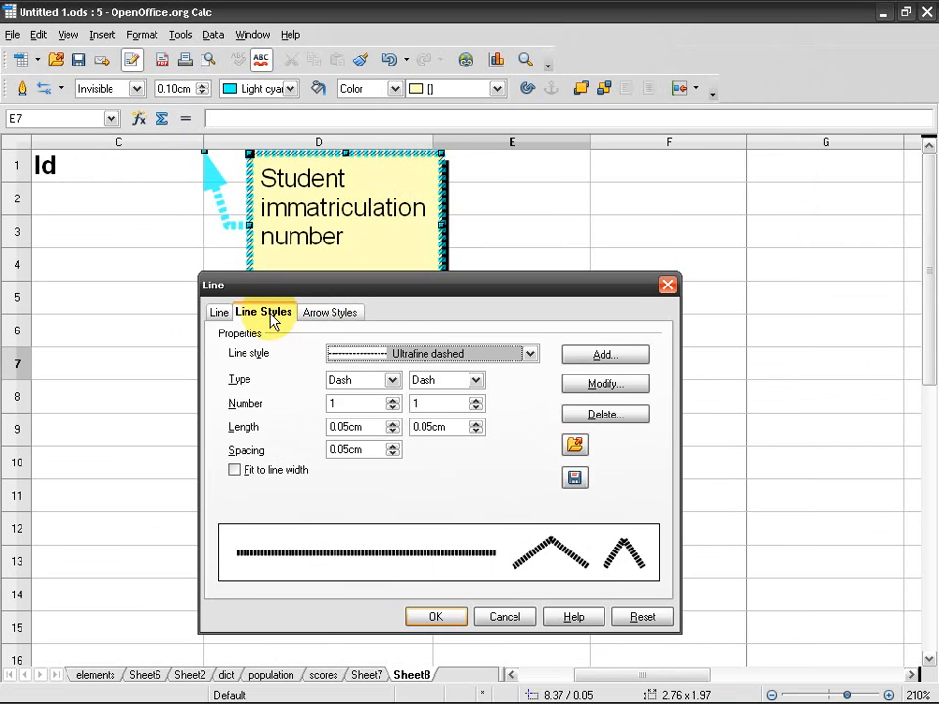
pyautogui.click(219, 313)
pyautogui.click(258, 315)
pyautogui.click(528, 356)
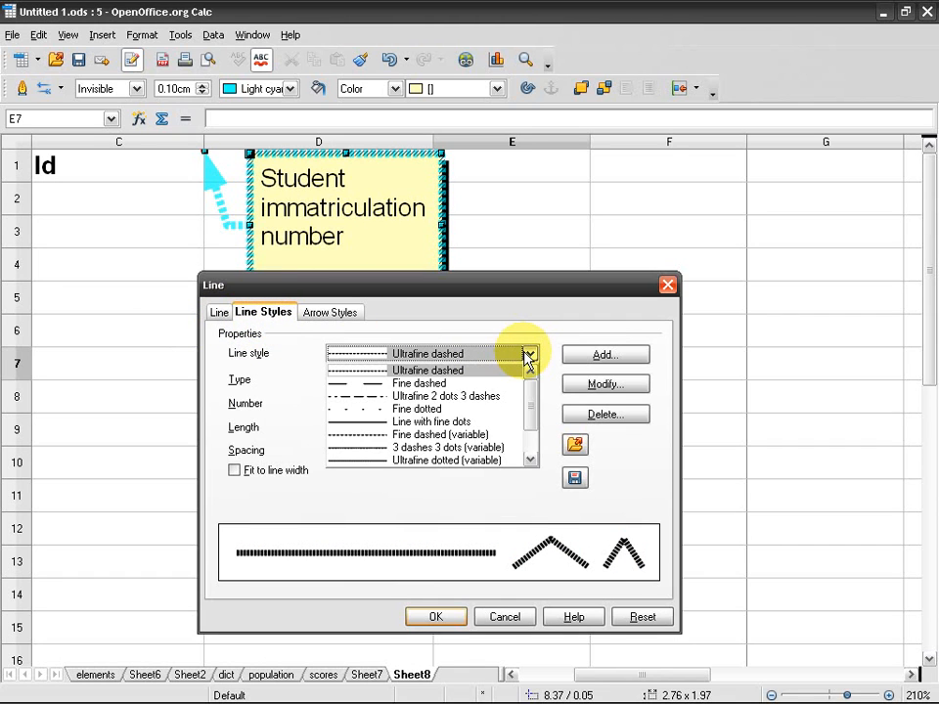
pyautogui.click(528, 355)
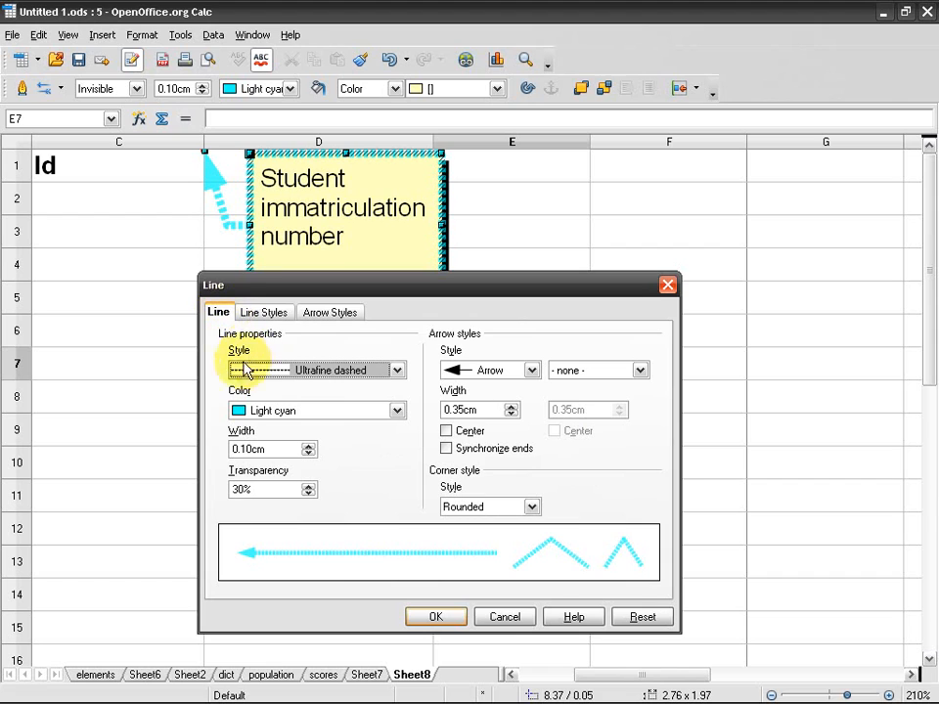
pyautogui.click(266, 313)
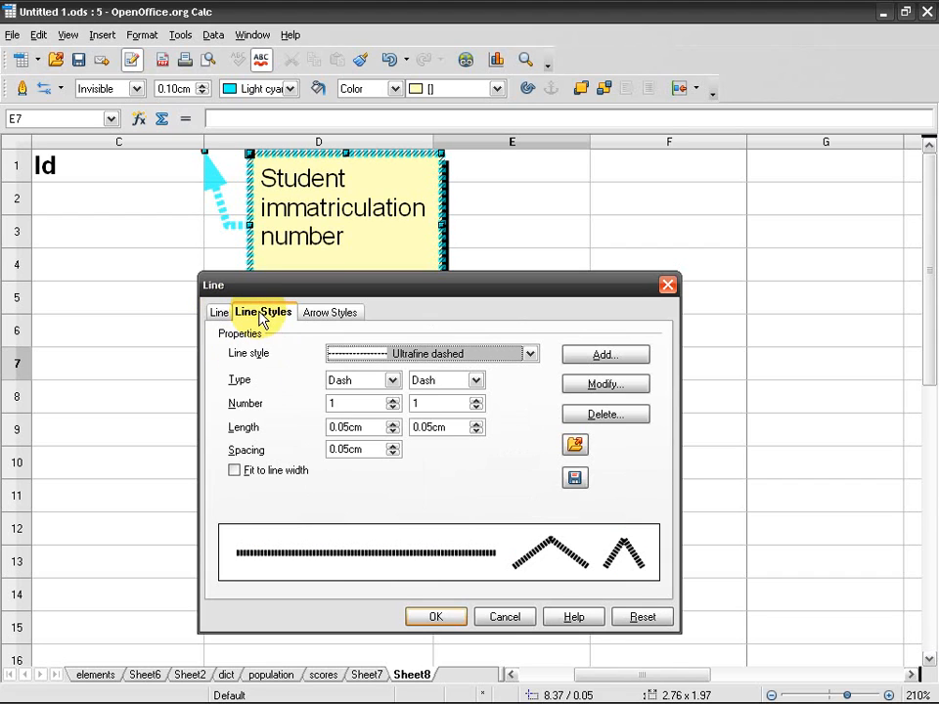
# Define the line style pattern as 8 elements of type Dot followed by 9 elements of type Dash
pyautogui.click(392, 380)
pyautogui.click(370, 397)
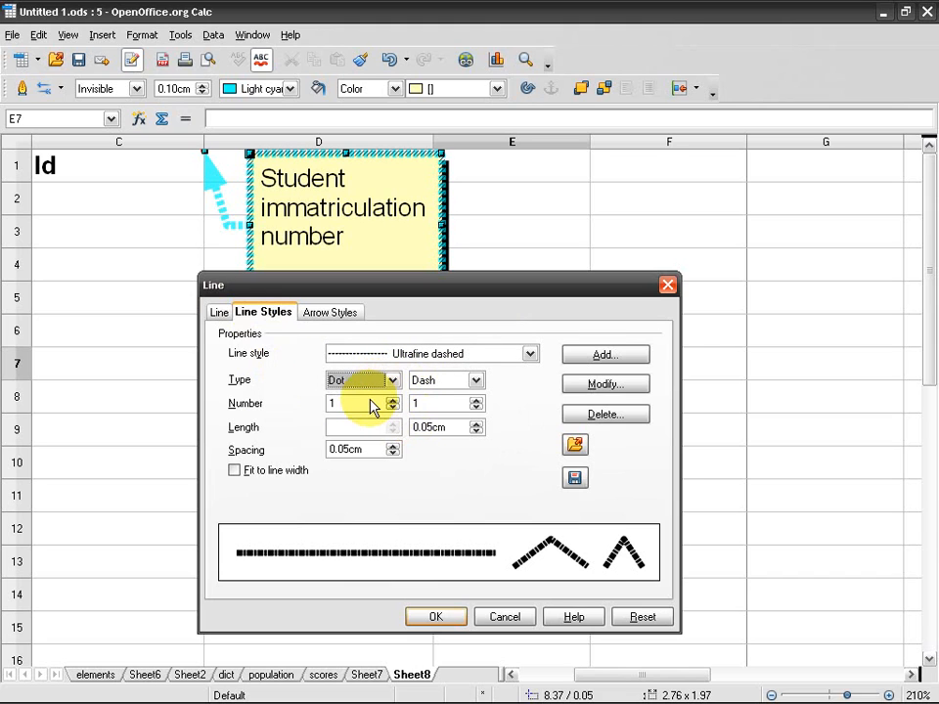
pyautogui.click(476, 382)
pyautogui.click(476, 382)
pyautogui.click(477, 381)
pyautogui.click(454, 398)
pyautogui.click(473, 382)
pyautogui.click(445, 410)
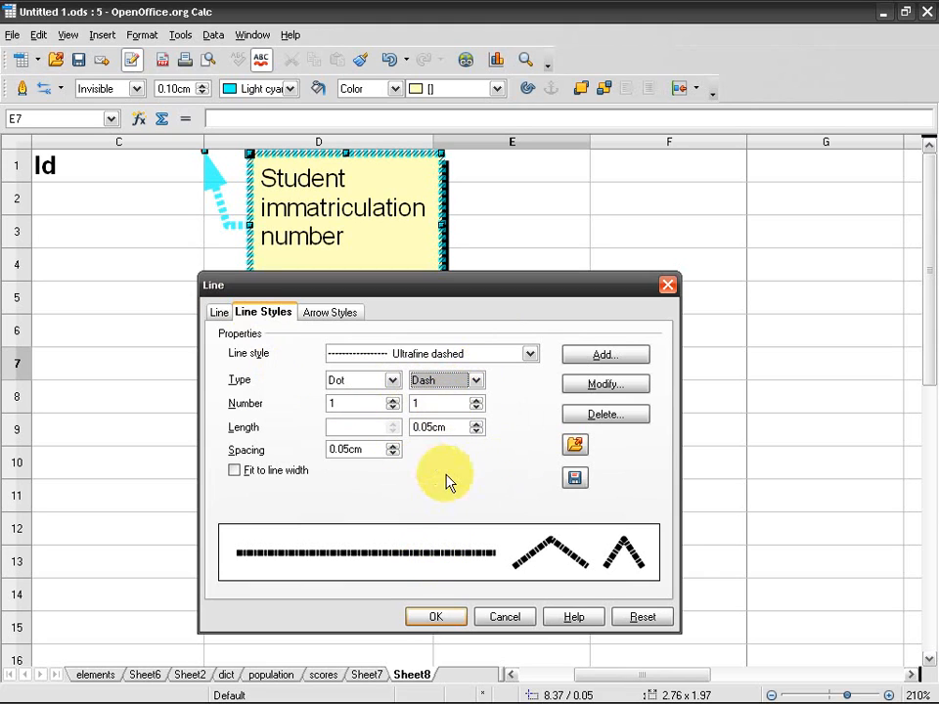
pyautogui.click(392, 402)
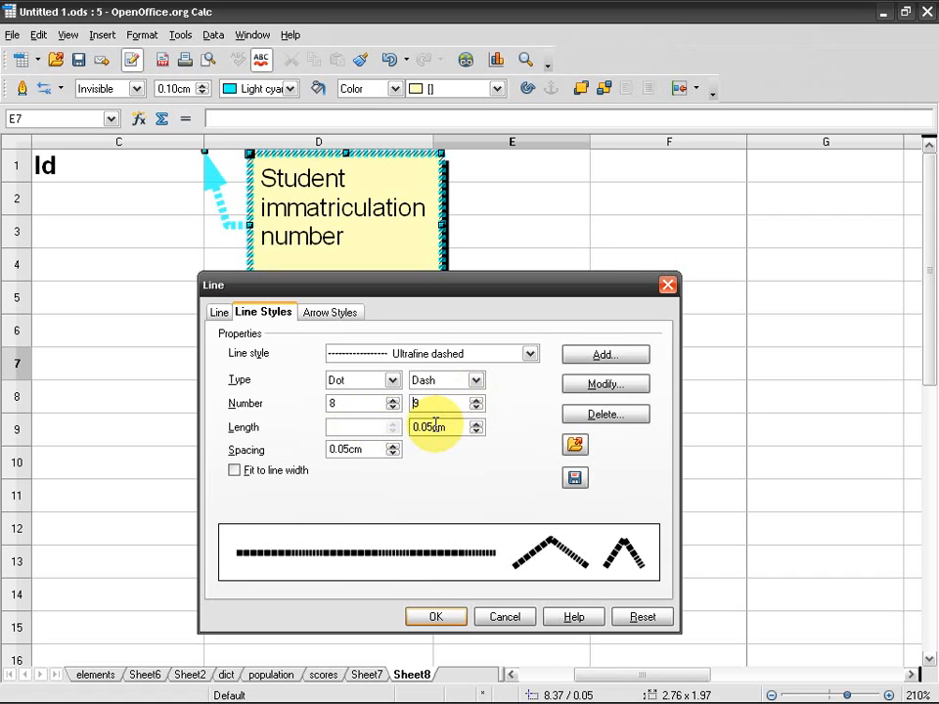
# Save the modified line style under the name "Ultrafine dashed bla"
pyautogui.click(321, 317)
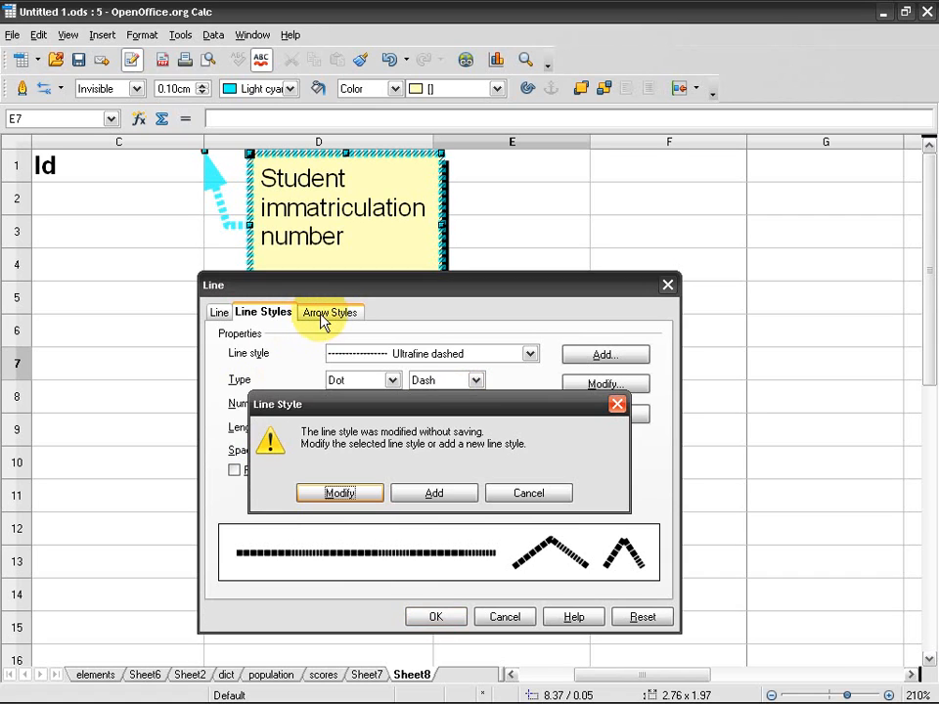
pyautogui.click(340, 492)
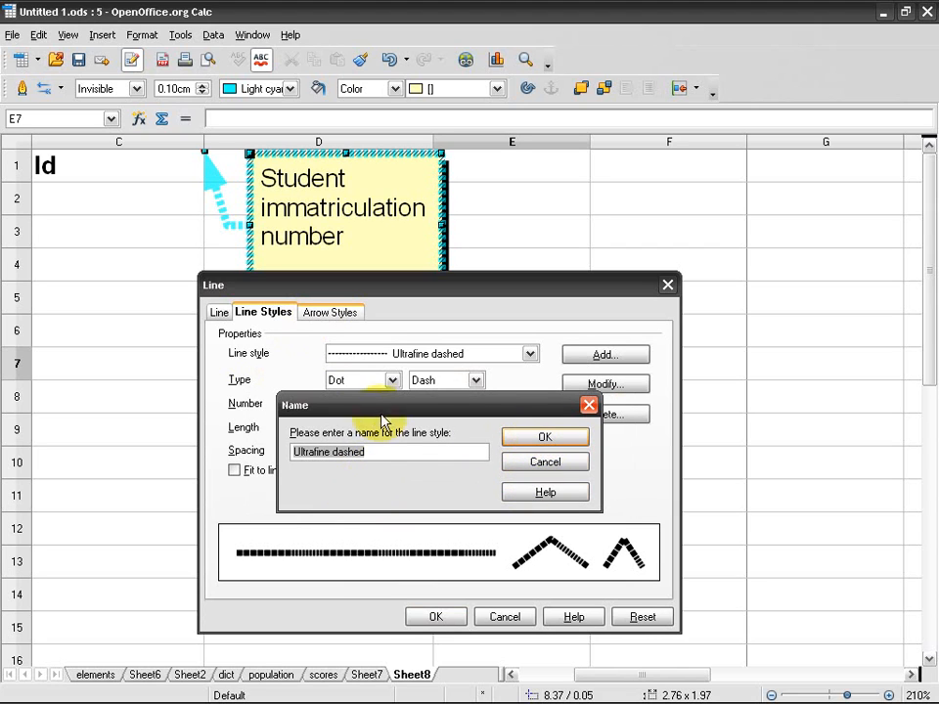
pyautogui.moveTo(391, 407); pyautogui.dragTo(318, 468)
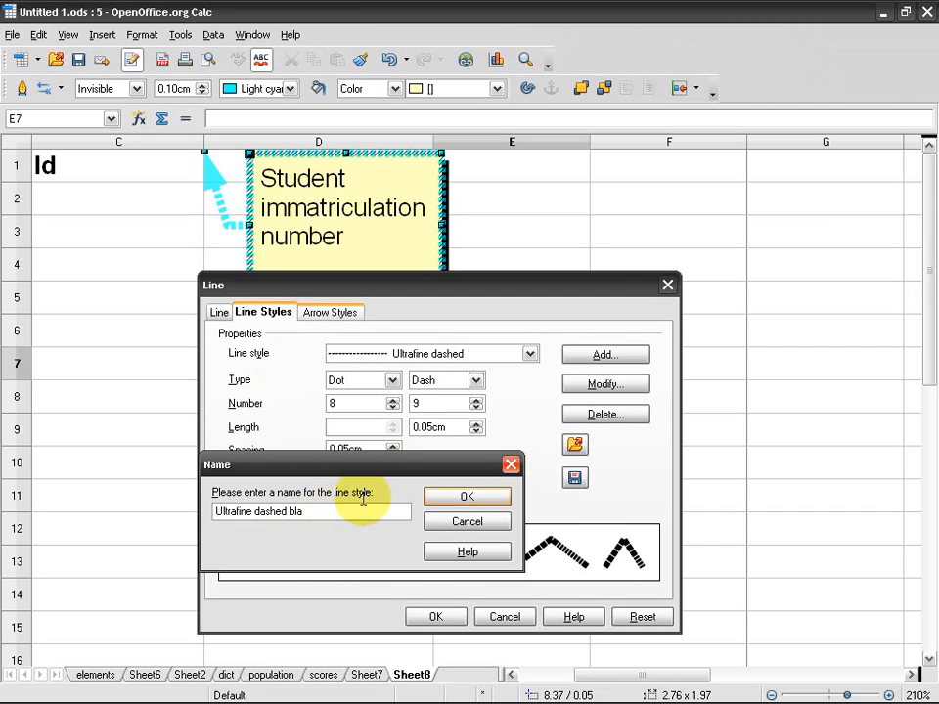
pyautogui.click(466, 497)
# Select the Square arrow style in the arrow style settings and rename it "Square bla"
pyautogui.click(328, 312)
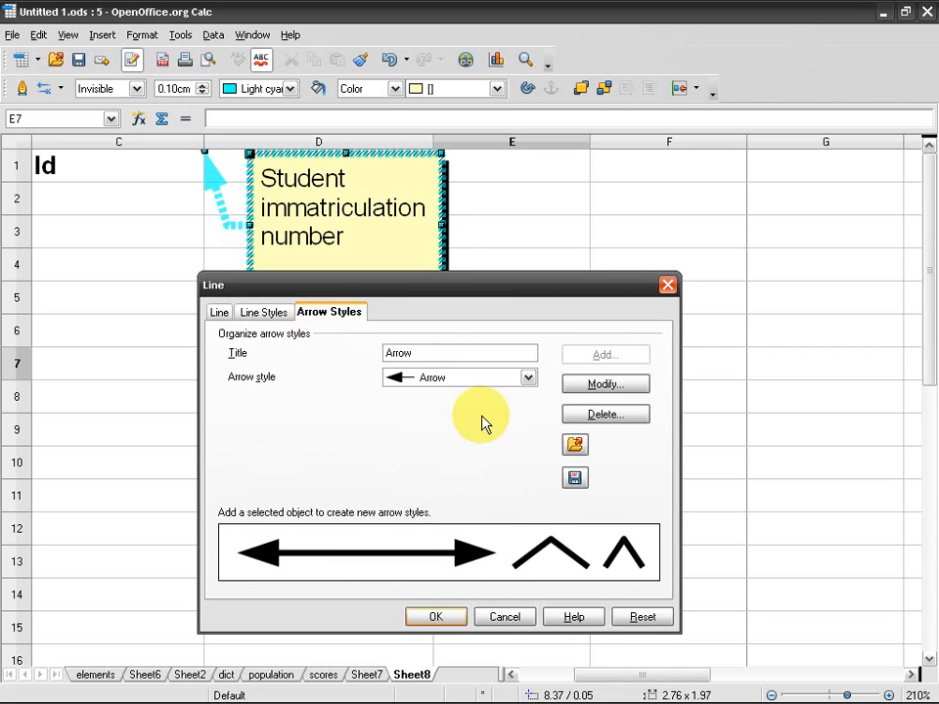
pyautogui.click(529, 378)
pyautogui.click(437, 407)
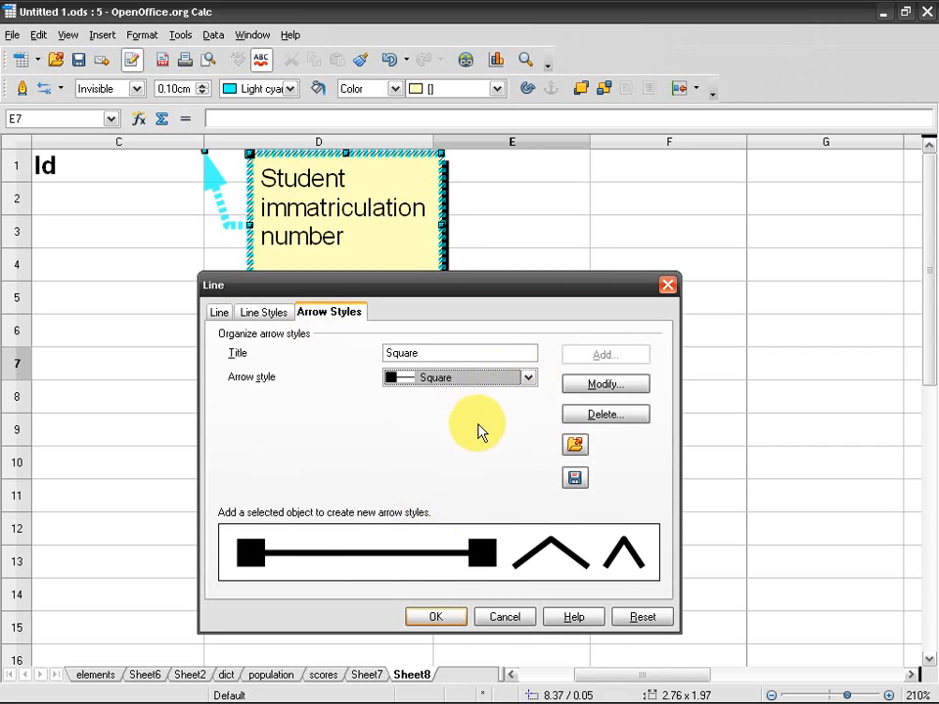
pyautogui.click(593, 391)
pyautogui.click(409, 484)
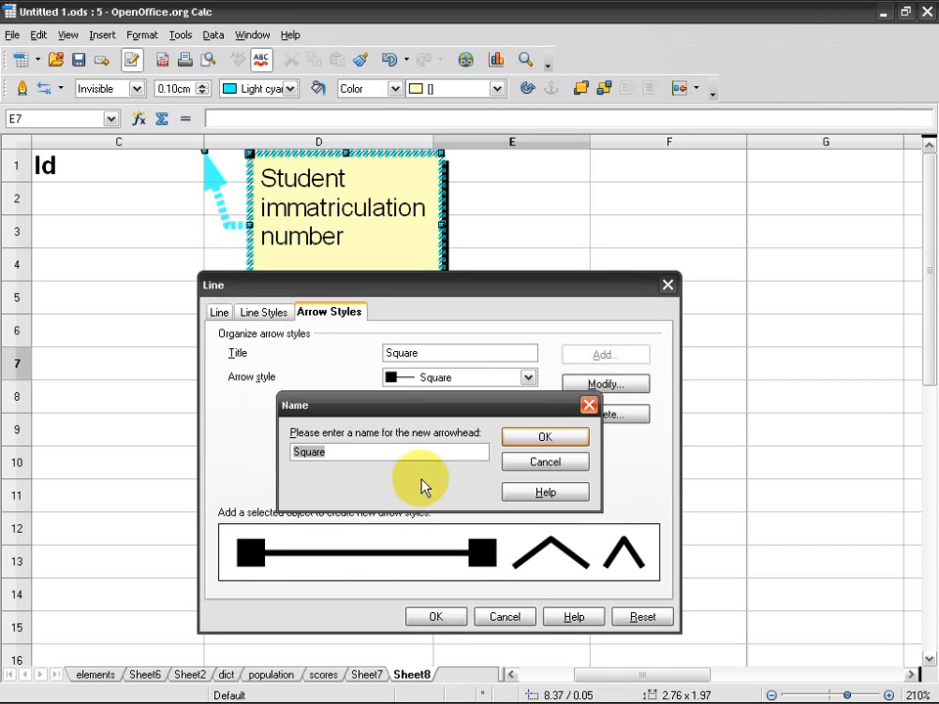
pyautogui.click(523, 440)
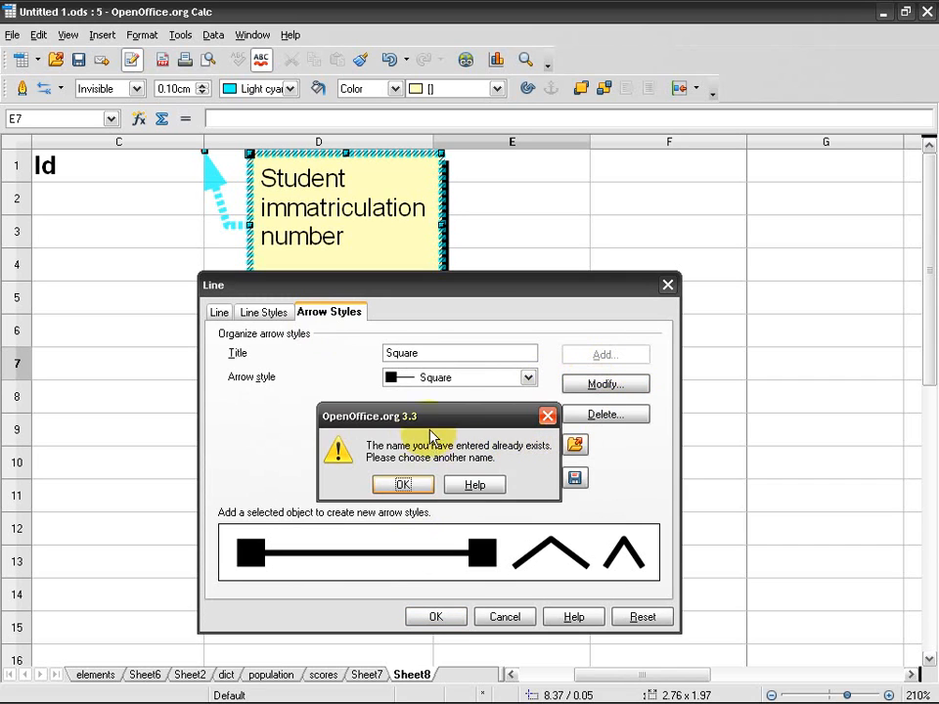
pyautogui.click(403, 485)
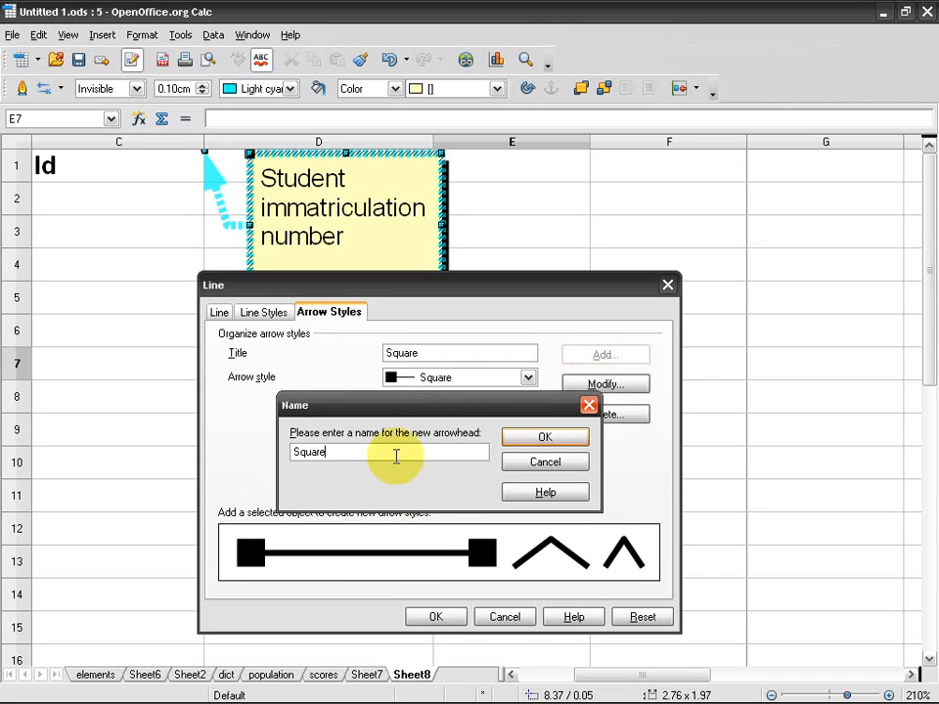
pyautogui.click(543, 437)
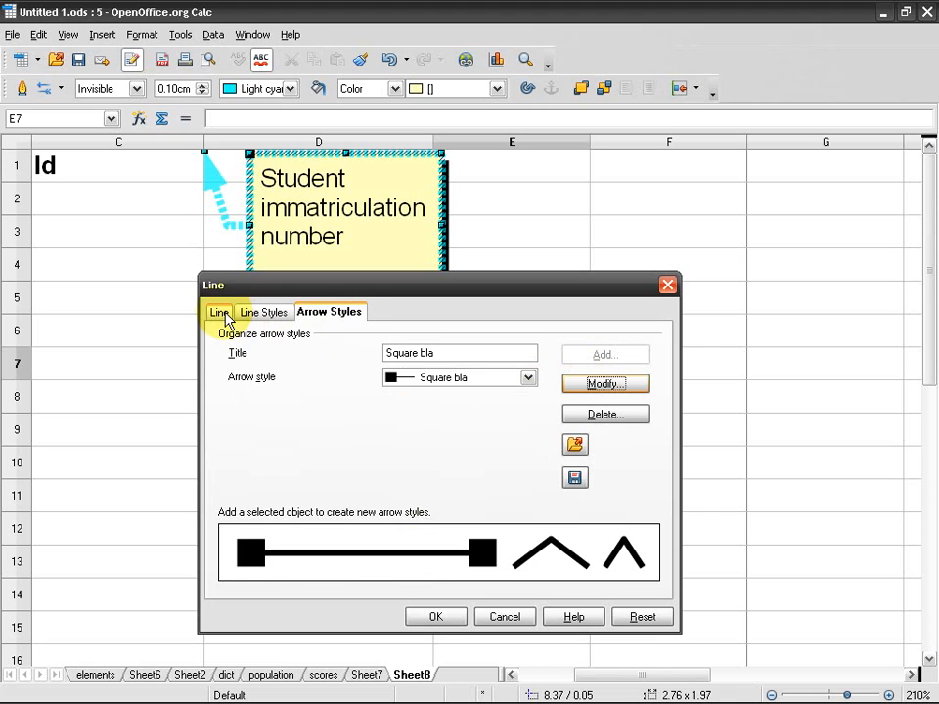
# Apply the line settings and move the comment box into column E, to about 11.2 / 0.2 cm
pyautogui.click(436, 616)
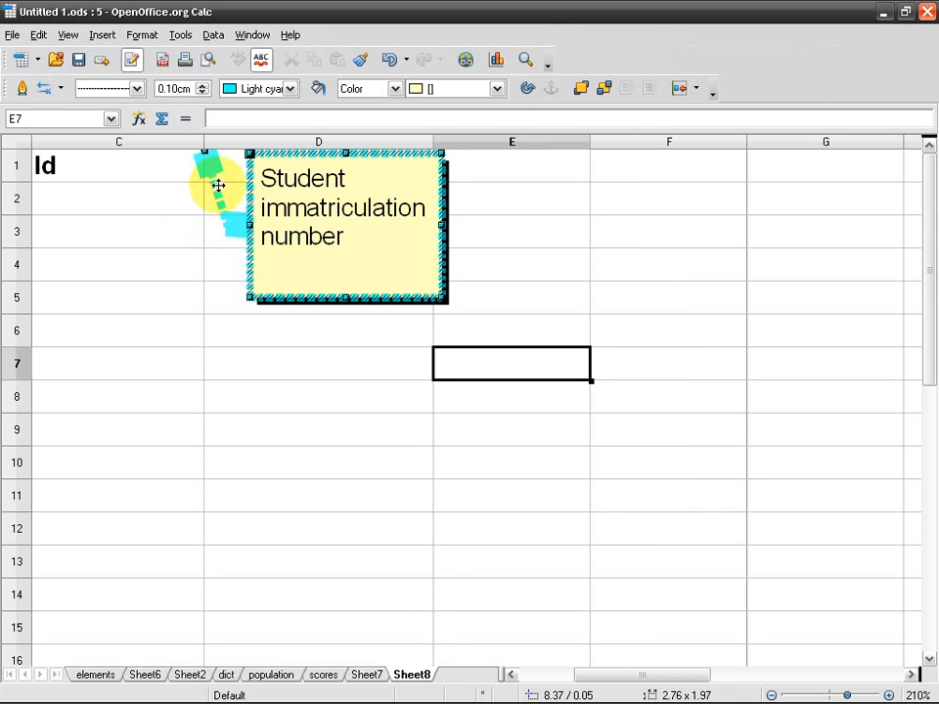
pyautogui.moveTo(392, 153); pyautogui.dragTo(589, 164)
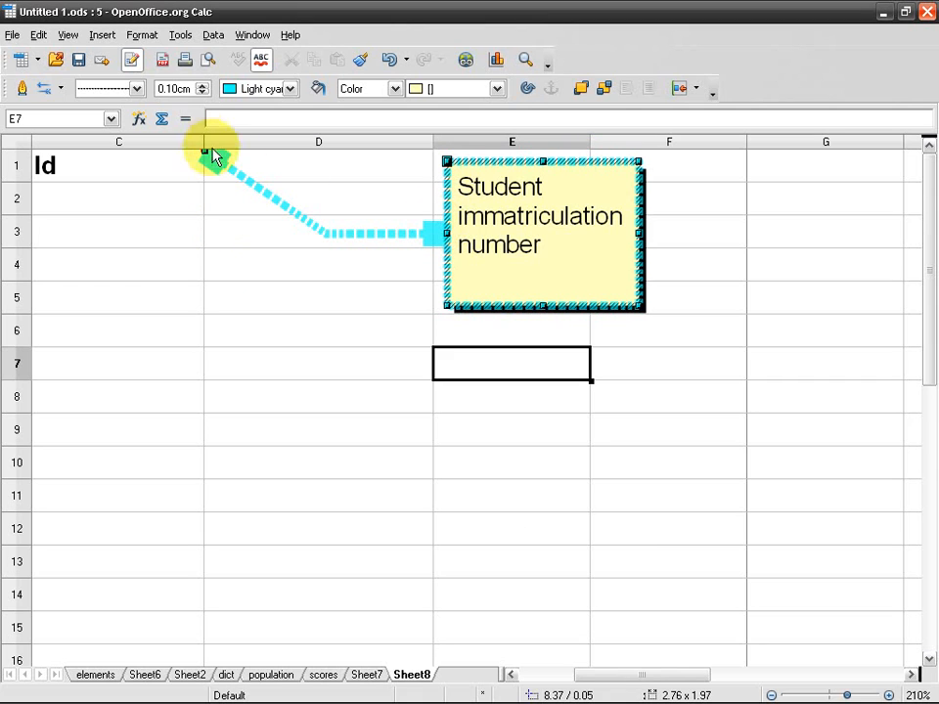
# Turn on the shadow in the comment box's area settings and apply it
pyautogui.rightClick(510, 273)
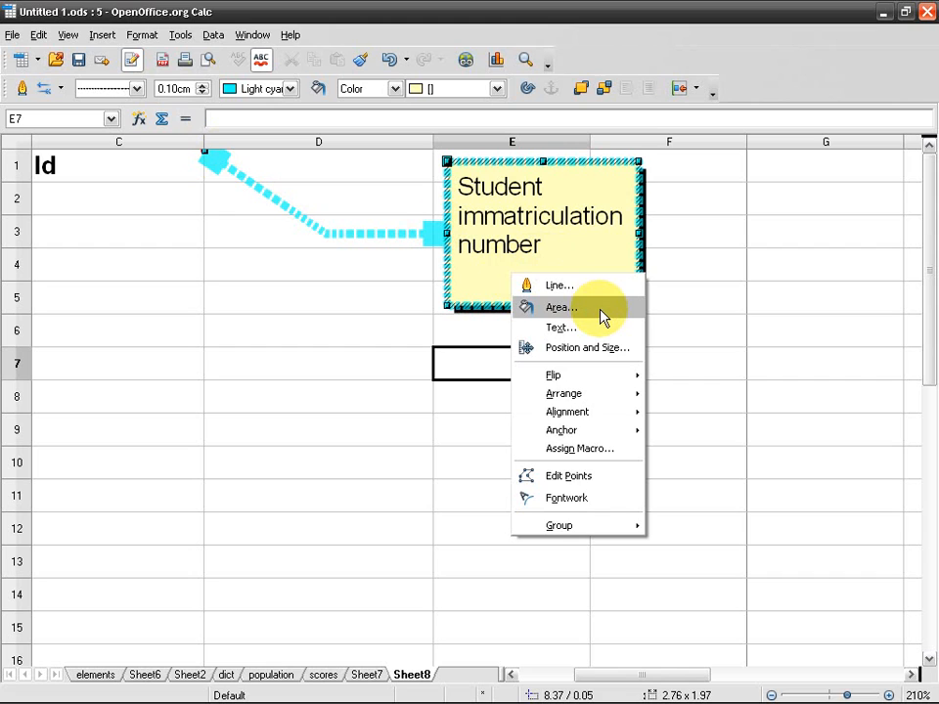
pyautogui.click(601, 316)
pyautogui.click(272, 332)
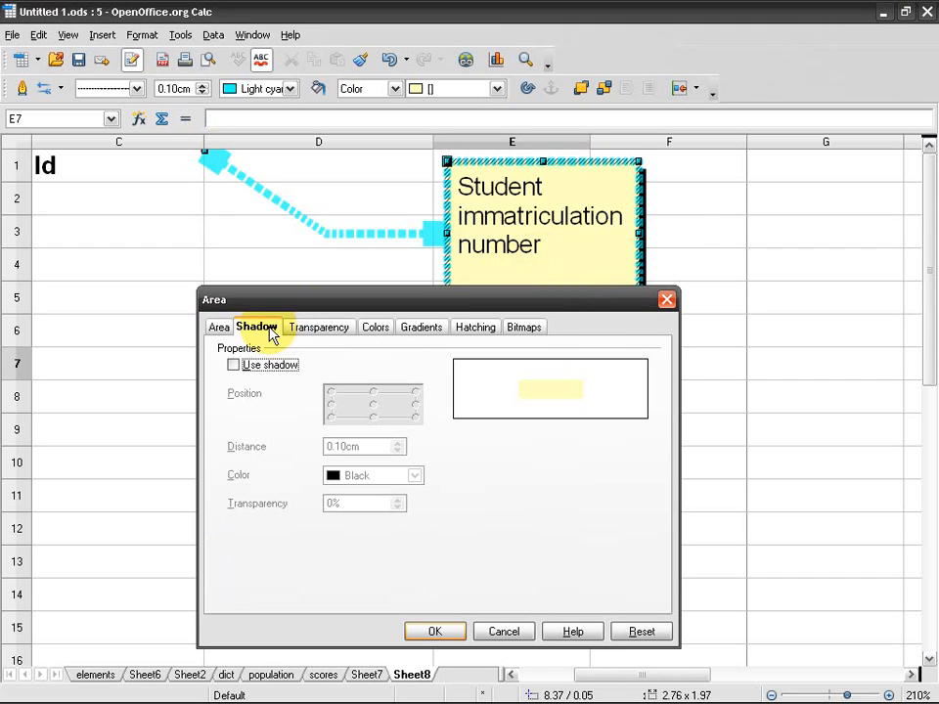
pyautogui.click(258, 367)
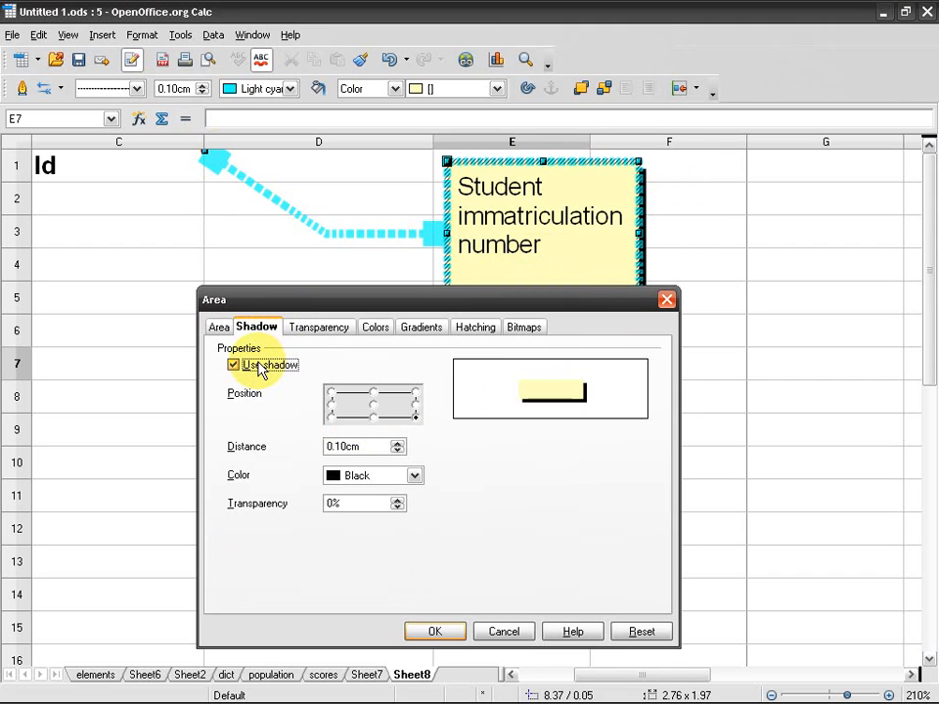
pyautogui.click(434, 634)
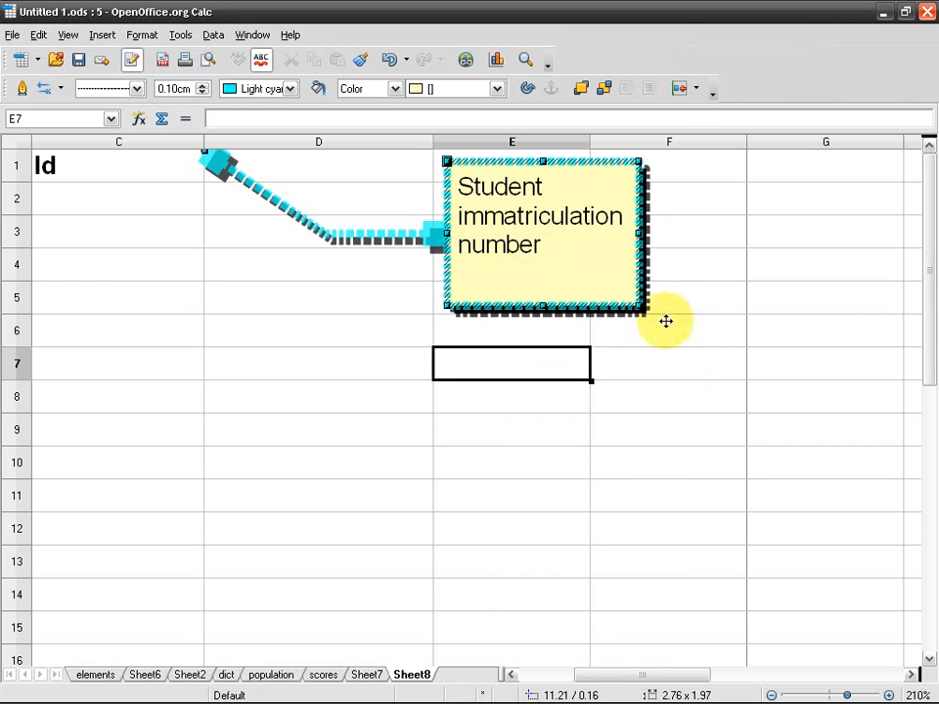
# Turn off the comment box's area shadow and set its fill color to Light gray
pyautogui.rightClick(553, 275)
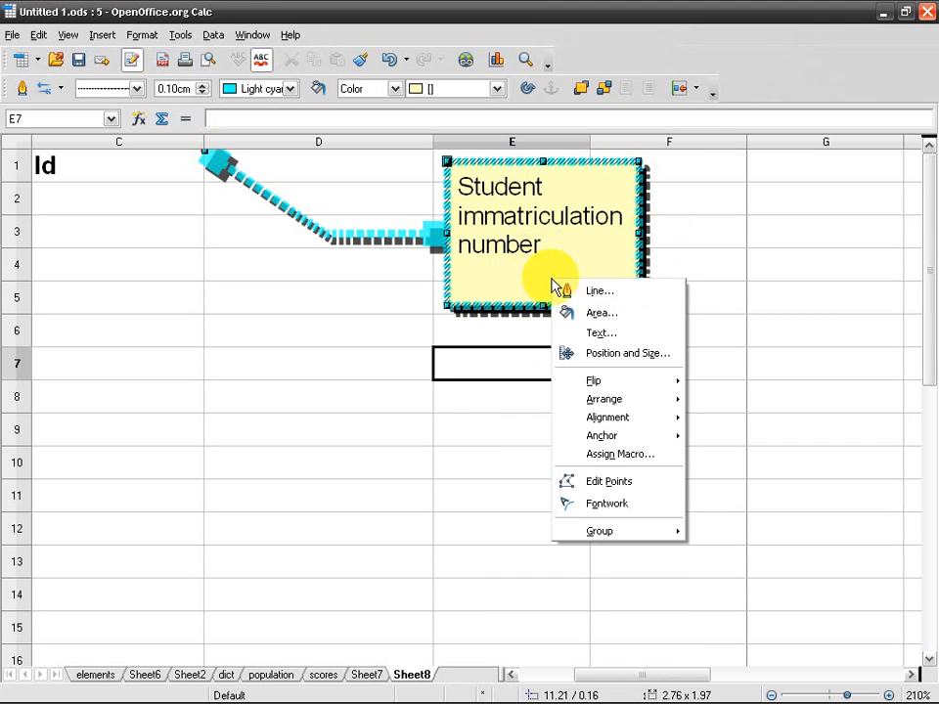
pyautogui.click(581, 310)
pyautogui.click(257, 327)
pyautogui.click(233, 363)
pyautogui.click(217, 327)
pyautogui.click(293, 469)
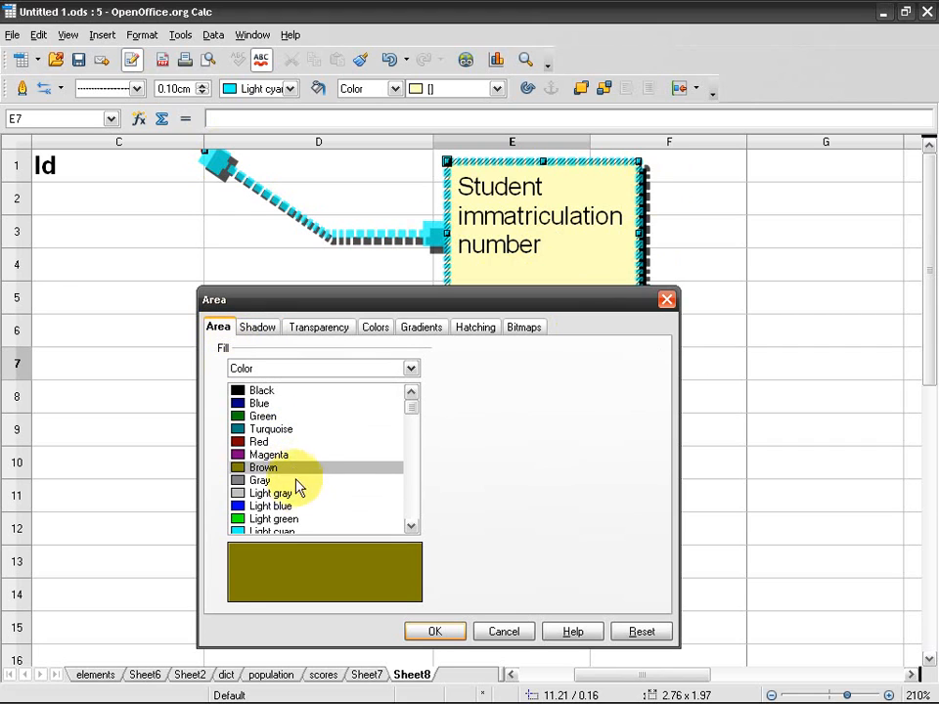
pyautogui.click(296, 429)
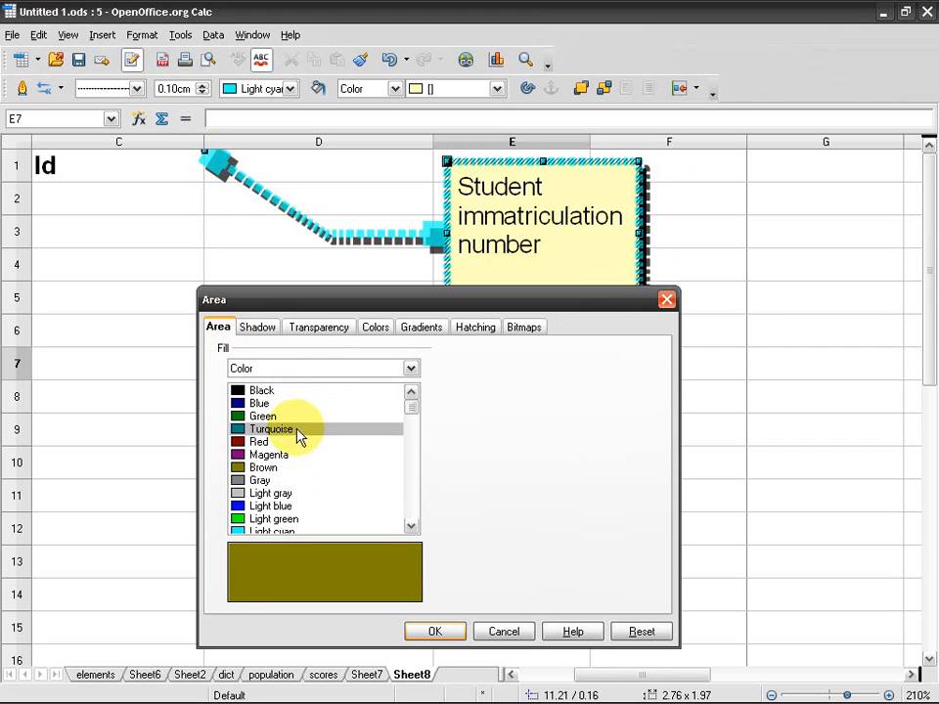
pyautogui.click(293, 494)
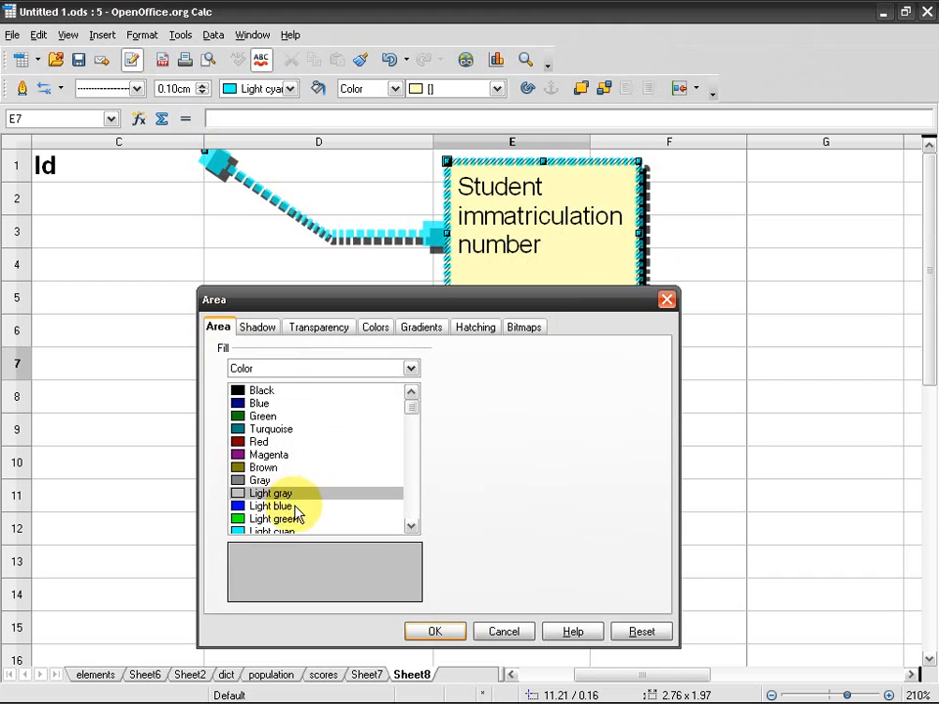
pyautogui.click(430, 632)
# Open the comment box's area settings and examine the transparency options, the color list and the standard color table
pyautogui.rightClick(580, 174)
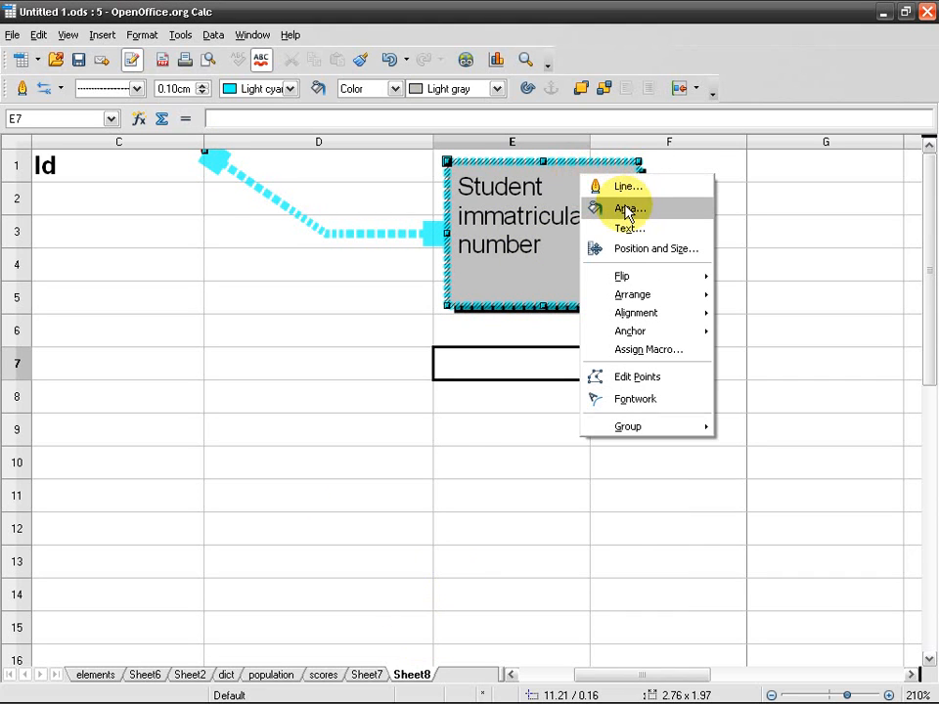
pyautogui.click(626, 208)
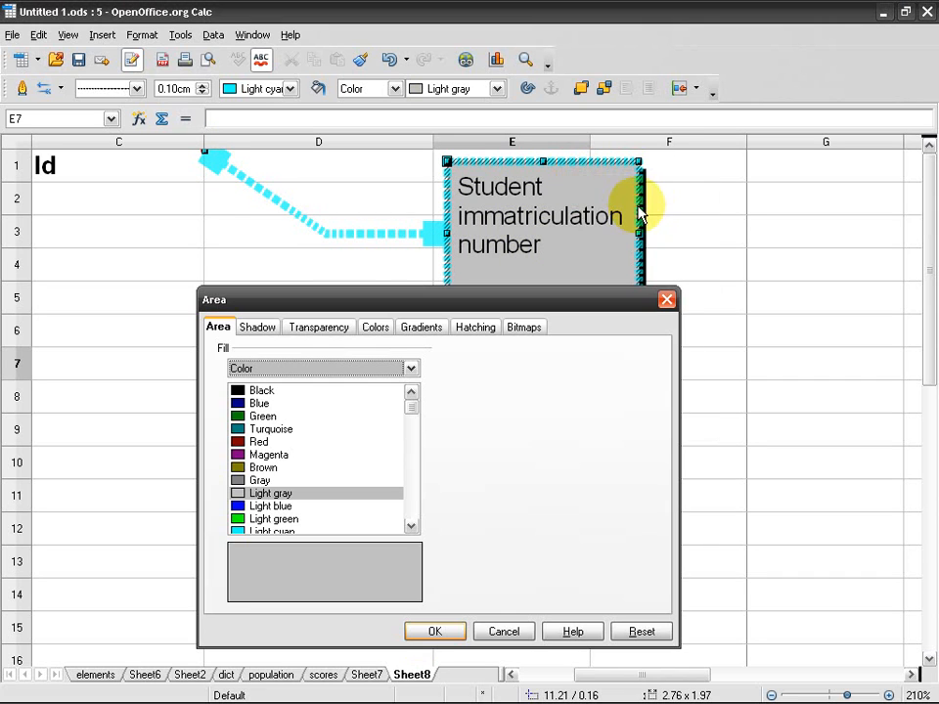
pyautogui.click(322, 329)
pyautogui.click(378, 328)
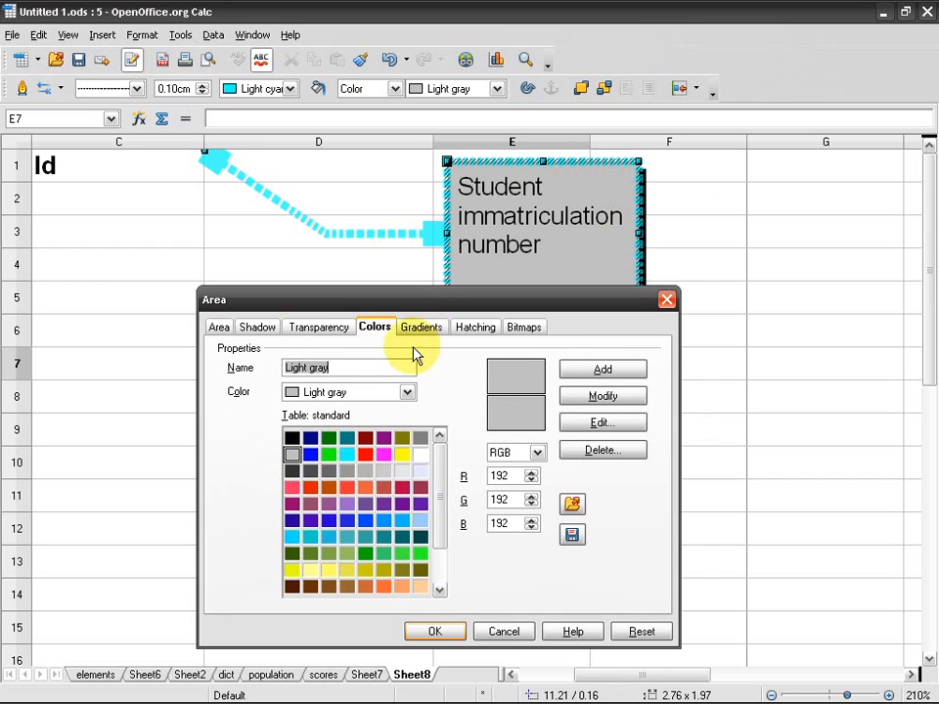
pyautogui.click(406, 392)
pyautogui.moveTo(404, 433)
pyautogui.mouseDown()
pyautogui.moveTo(400, 505)
pyautogui.moveTo(397, 422)
pyautogui.mouseUp()
pyautogui.click(251, 491)
pyautogui.moveTo(443, 479); pyautogui.dragTo(419, 485)
# Set the color model of the Light gray color definition to CMYK
pyautogui.click(539, 455)
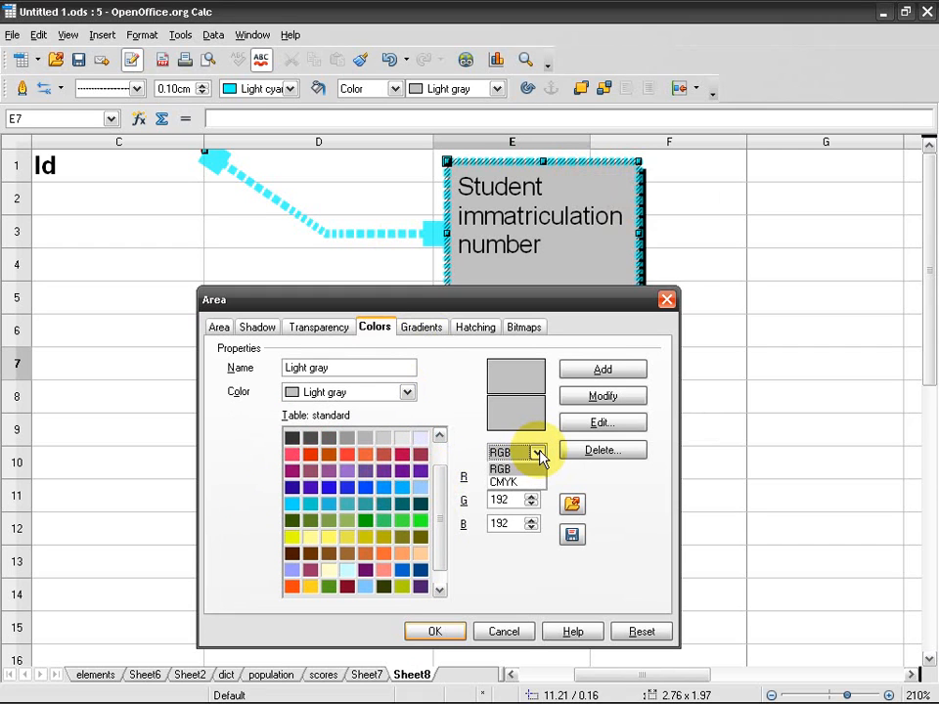
pyautogui.click(528, 484)
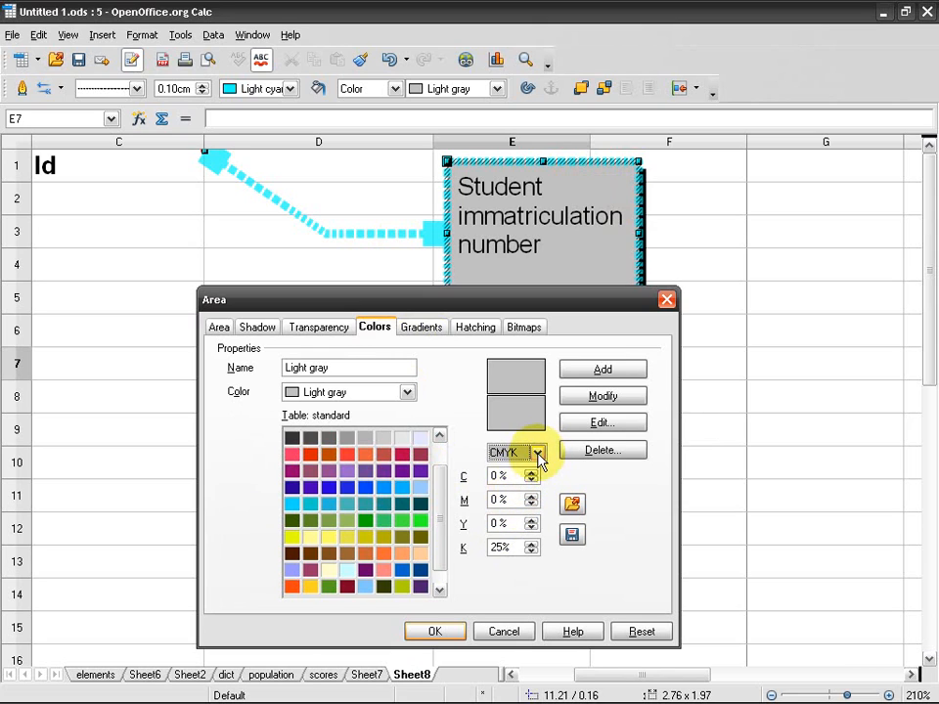
pyautogui.click(531, 454)
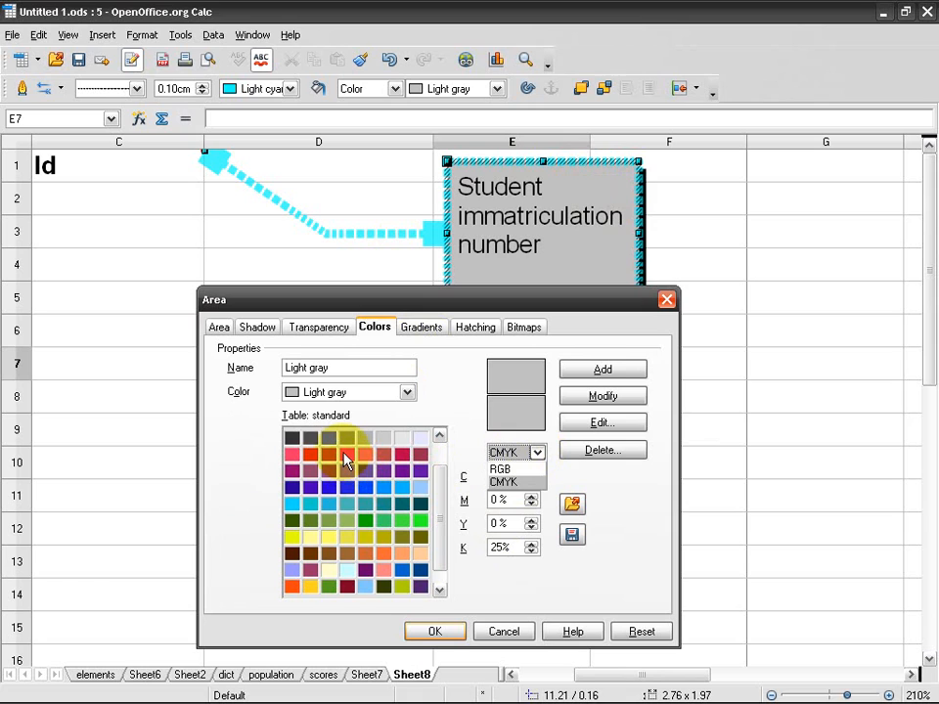
# Pick the Red 4 color, then select Gradient 4 as the comment box's fill and apply it
pyautogui.click(347, 464)
pyautogui.click(352, 464)
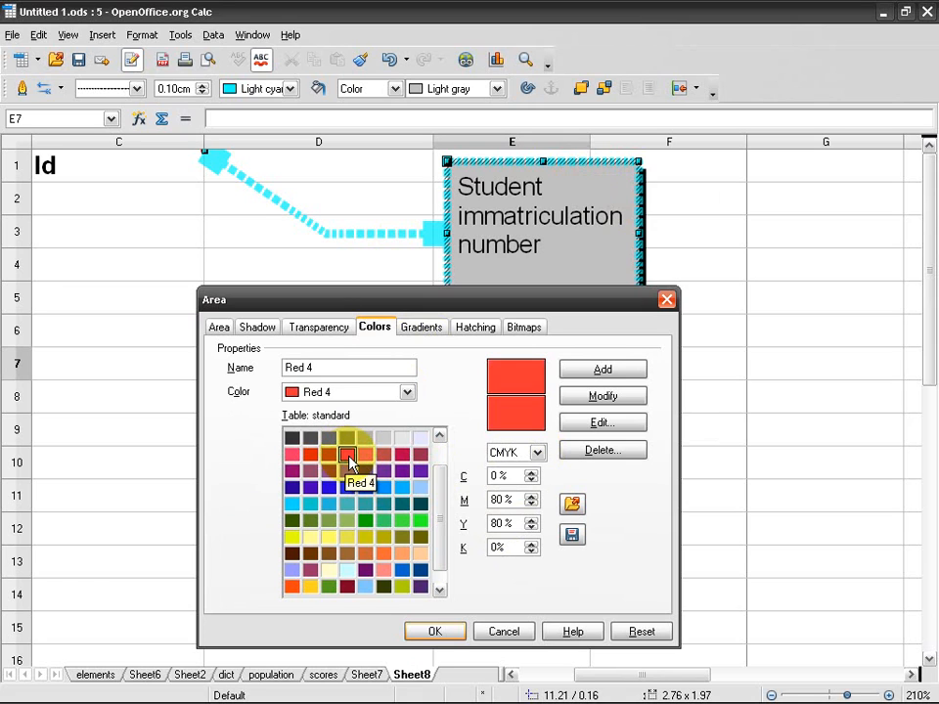
pyautogui.click(422, 327)
pyautogui.click(452, 405)
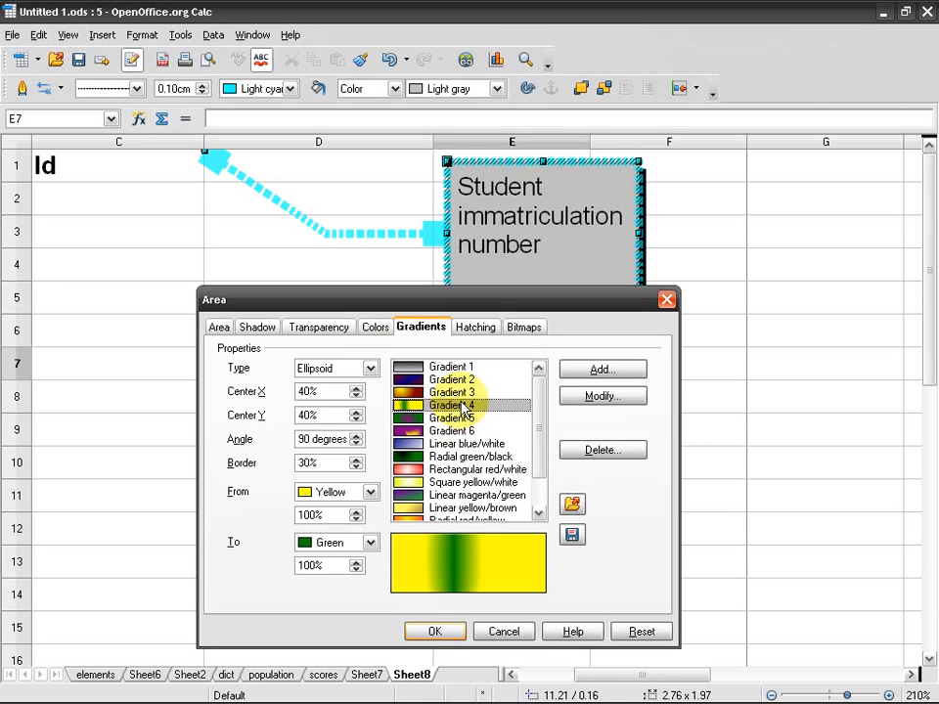
pyautogui.click(452, 632)
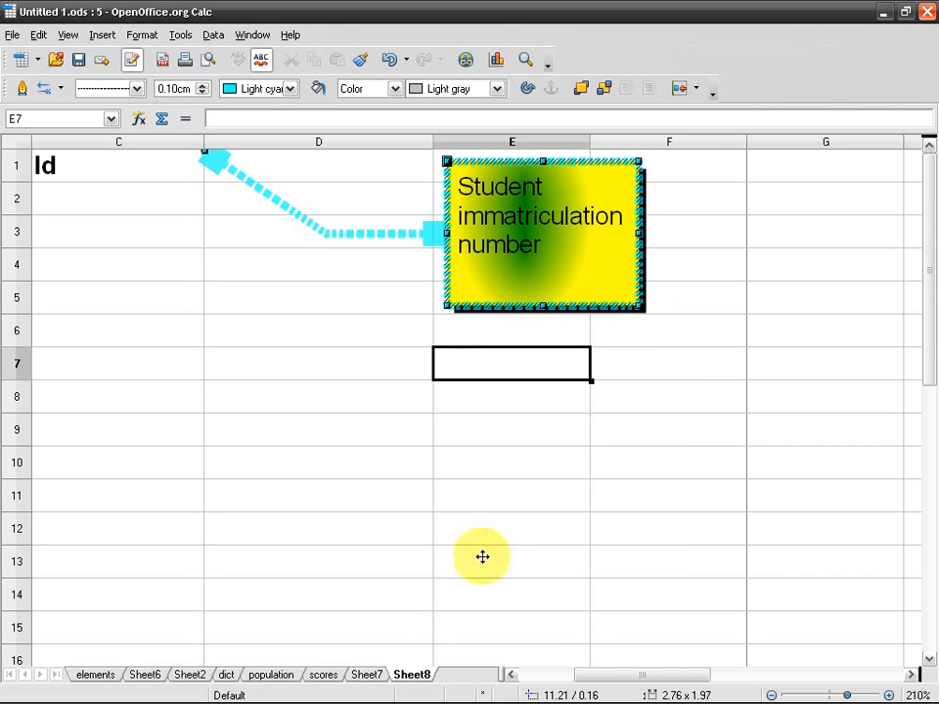
# Reopen the comment box's area settings, preview the Square yellow/white and Linear magenta/green gradients, and check the start color options
pyautogui.rightClick(619, 264)
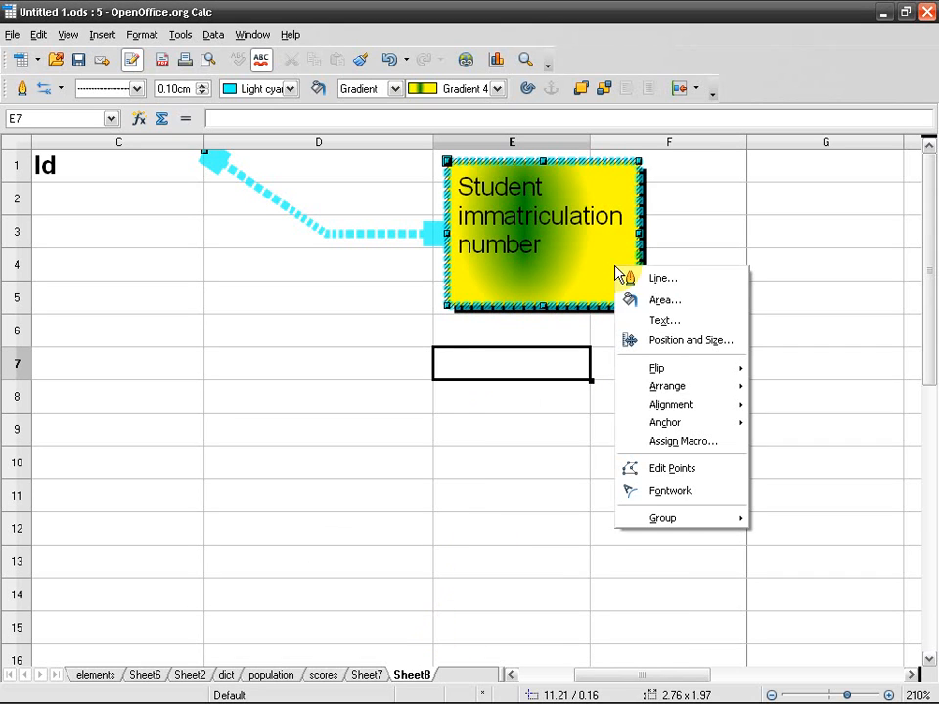
pyautogui.click(689, 304)
pyautogui.click(427, 332)
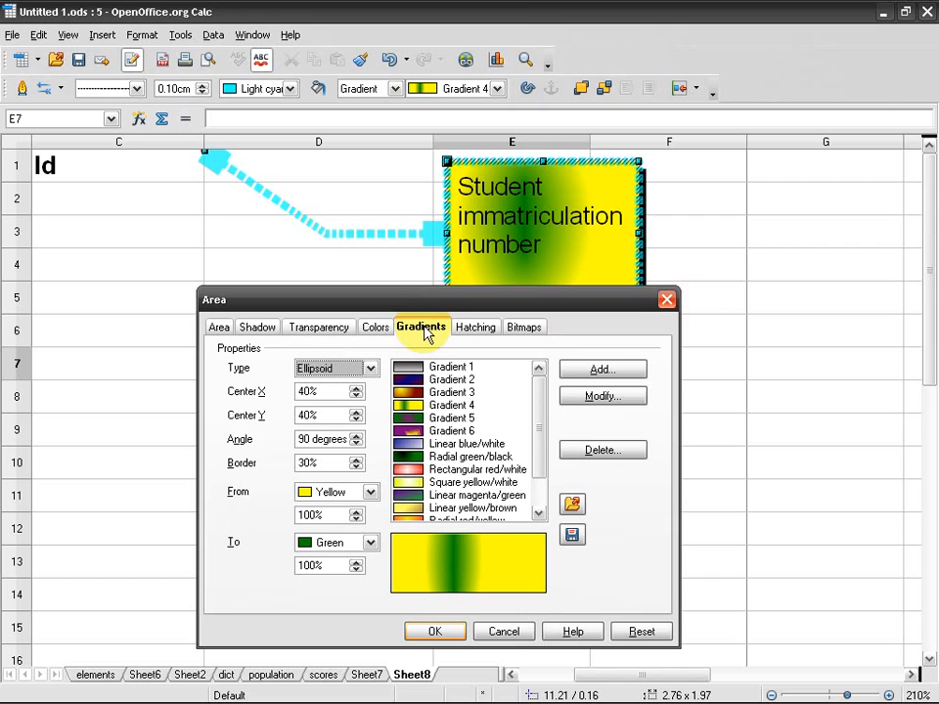
pyautogui.scroll(-1, 536, 458)
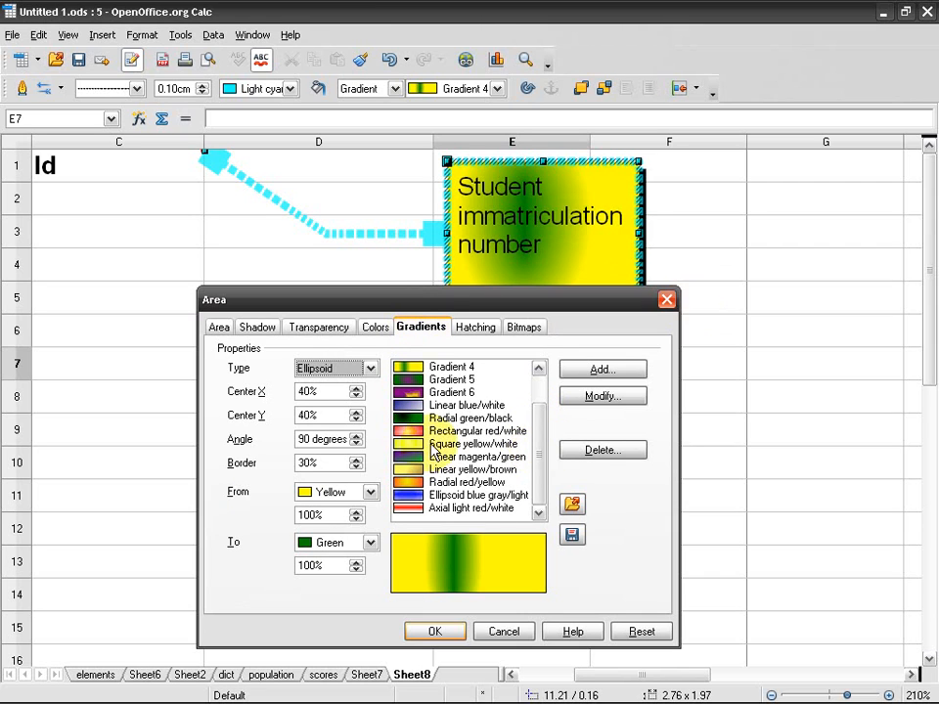
pyautogui.click(473, 443)
pyautogui.click(477, 457)
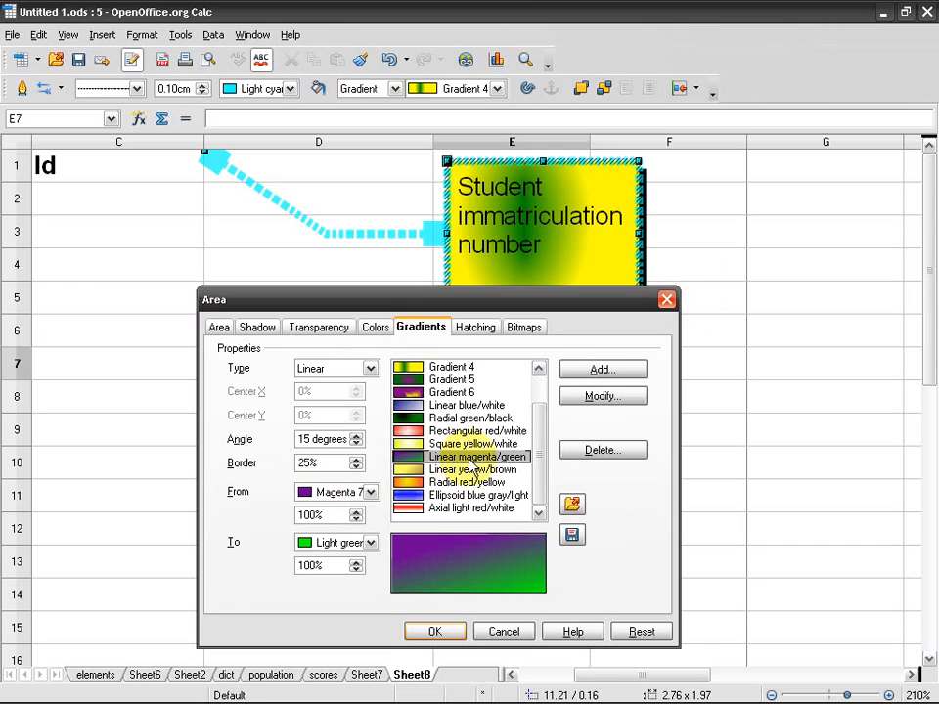
pyautogui.click(371, 492)
pyautogui.click(369, 493)
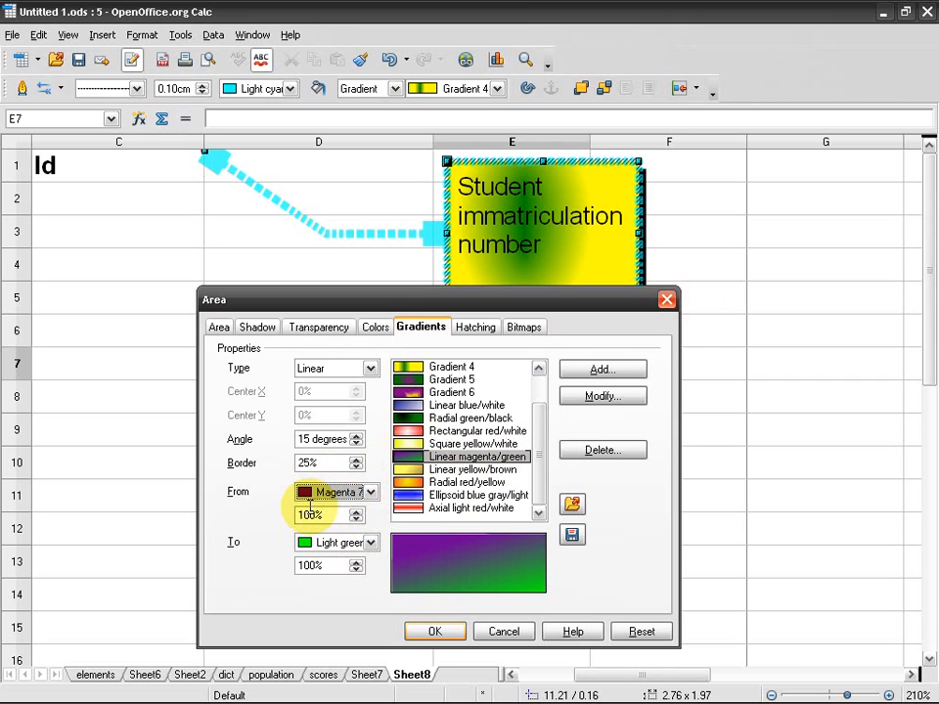
# Select the Black -45 degrees hatching and set its angle to 315 degrees
pyautogui.click(475, 328)
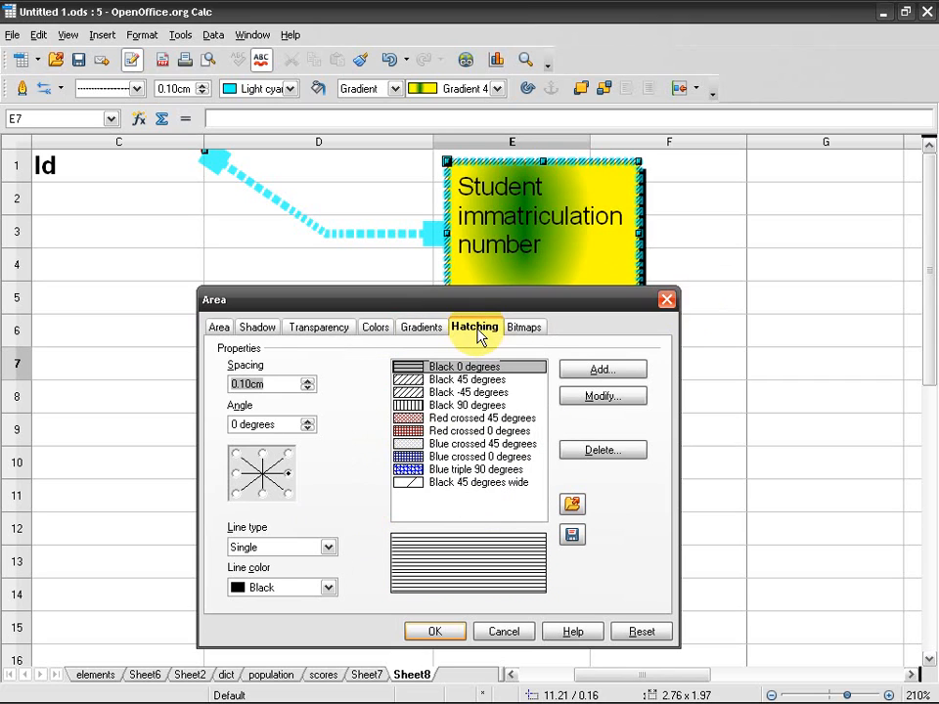
pyautogui.click(452, 393)
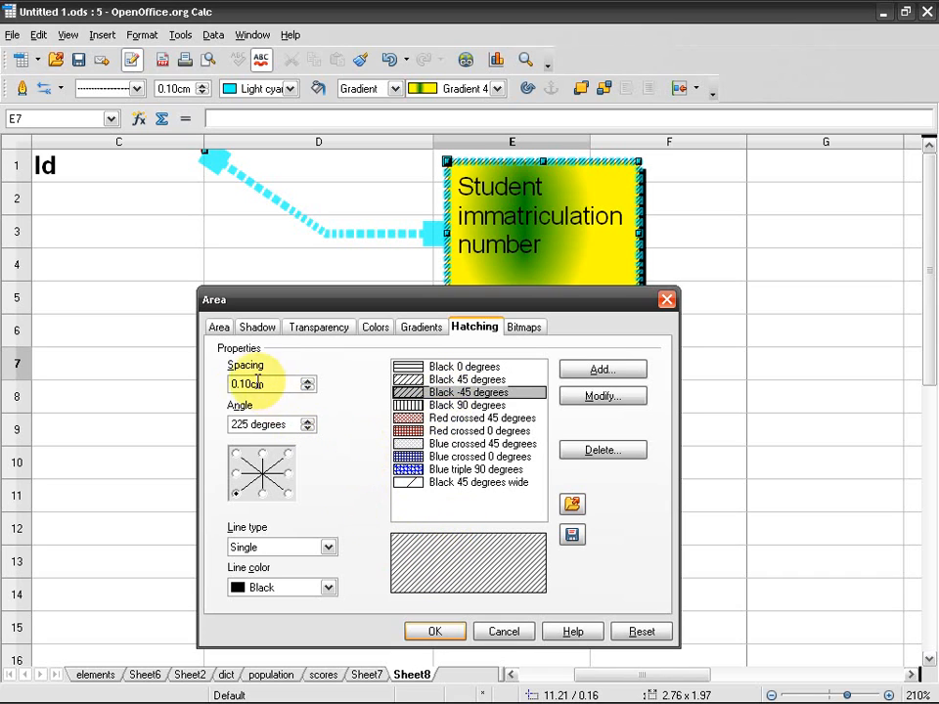
pyautogui.click(307, 419)
pyautogui.click(307, 419)
pyautogui.click(307, 419)
pyautogui.click(307, 420)
pyautogui.click(307, 419)
pyautogui.click(307, 419)
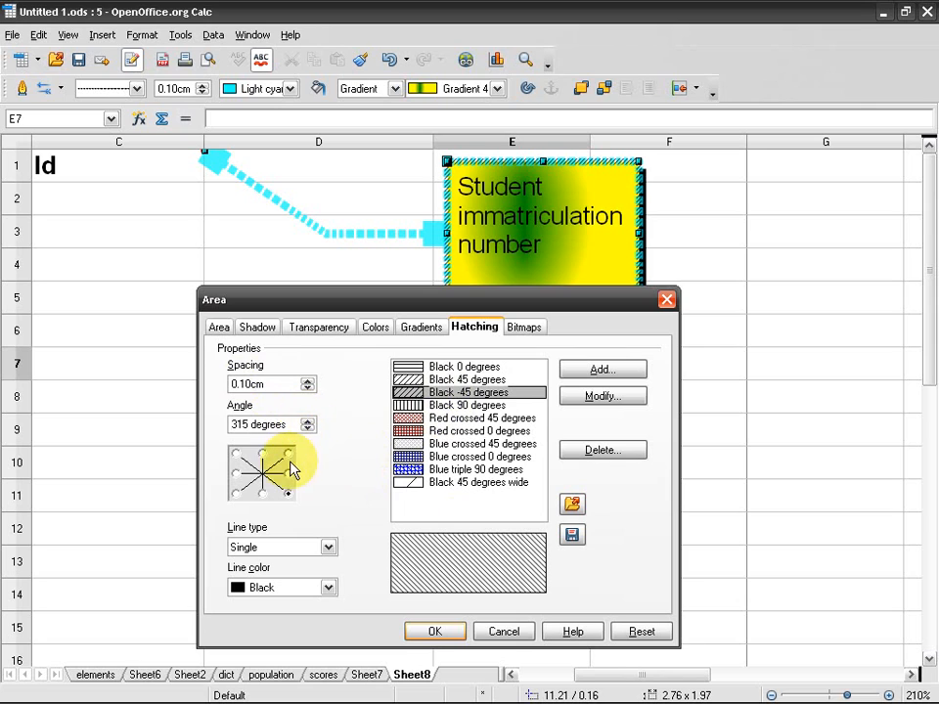
# Set the hatching's line color to Magenta, name it "Black -45 degrees bla" and apply it to the comment box
pyautogui.click(328, 588)
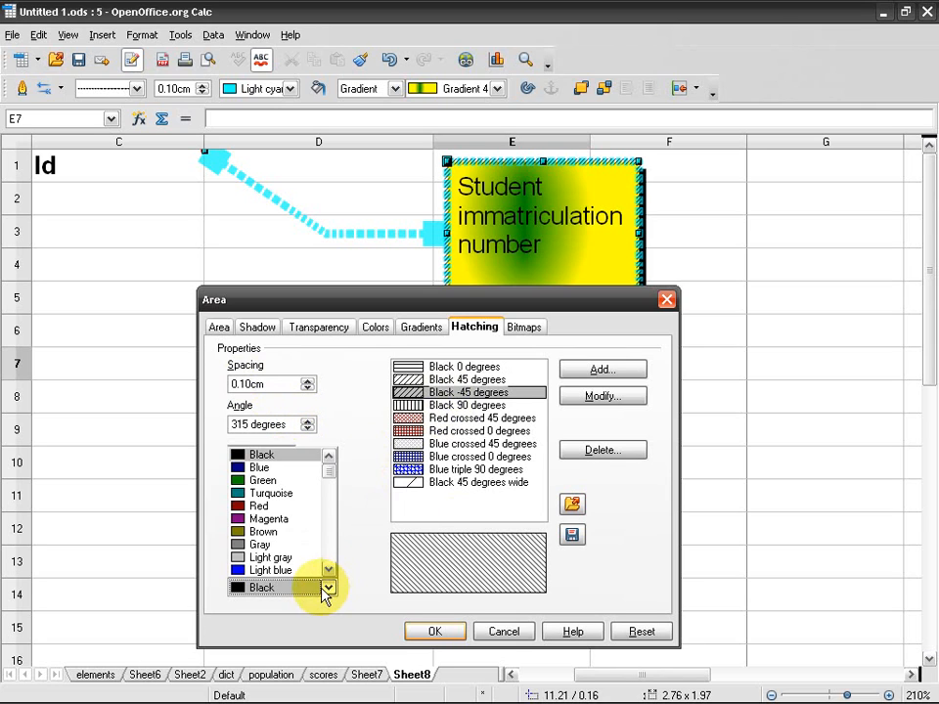
pyautogui.click(288, 517)
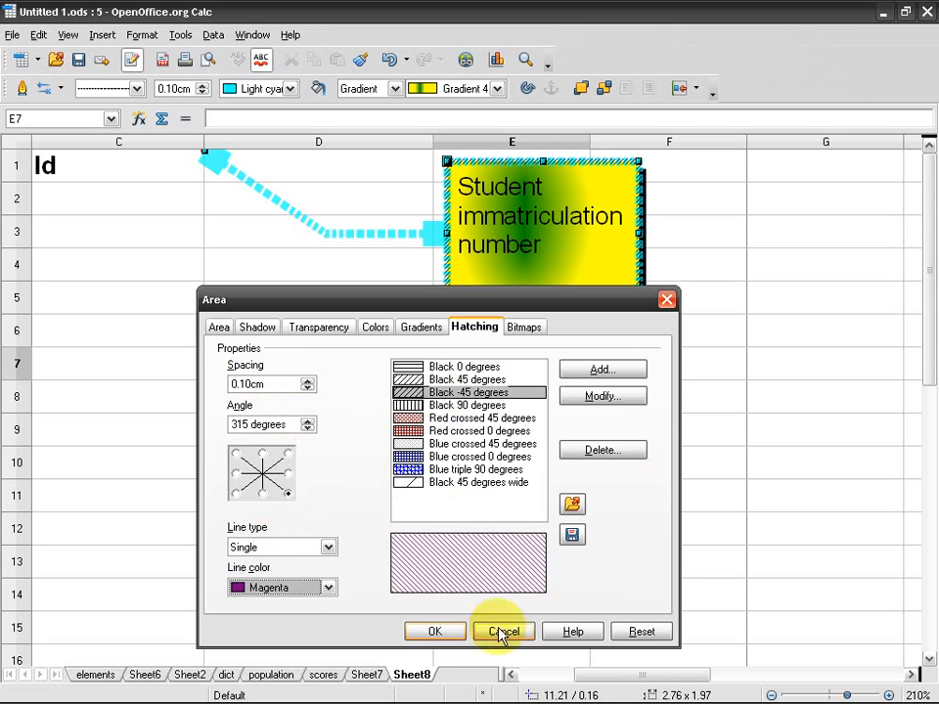
pyautogui.click(445, 632)
pyautogui.click(368, 513)
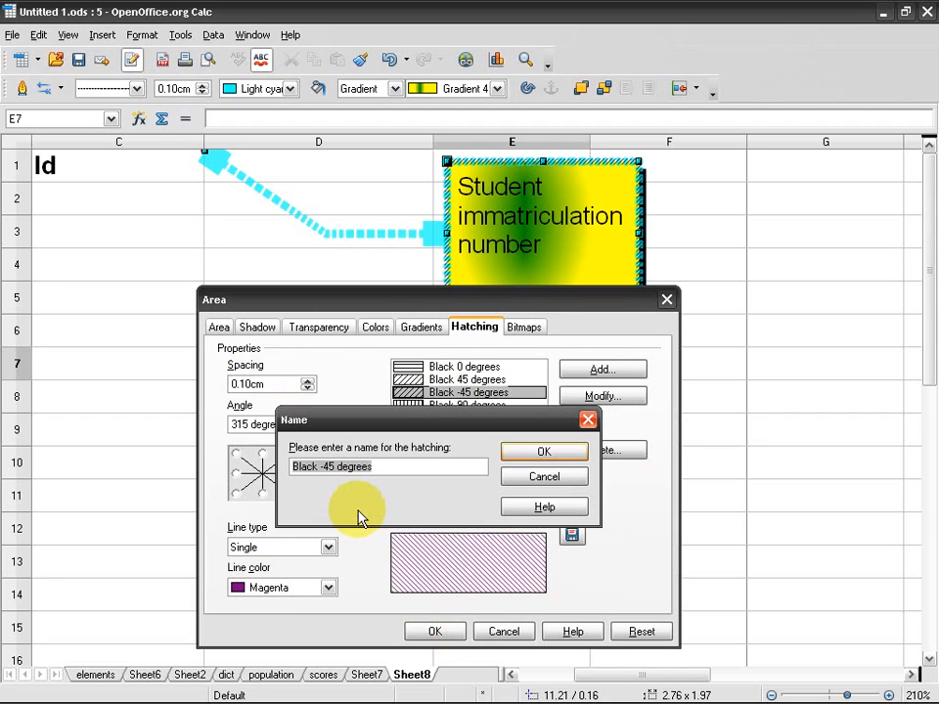
pyautogui.press('End')
pyautogui.write('bla')
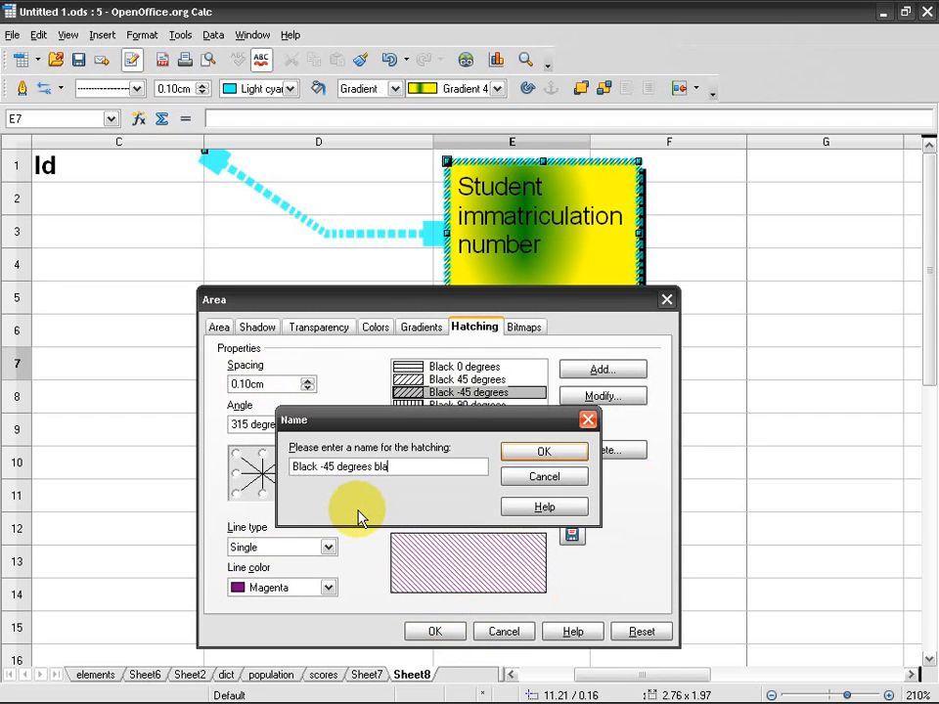
pyautogui.click(543, 450)
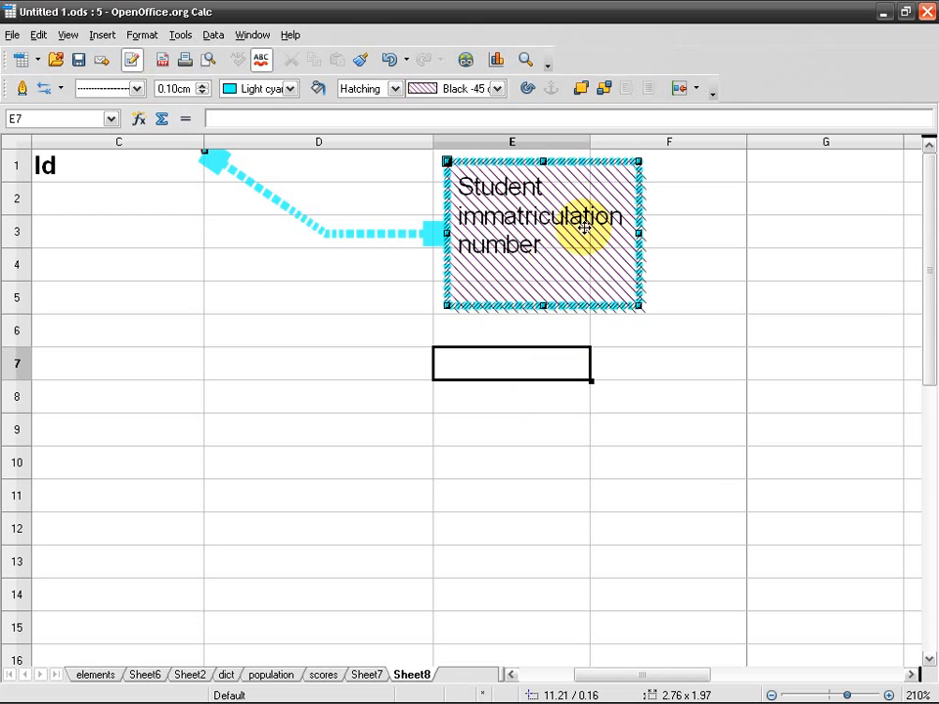
# Fill the comment box with the Sky bitmap
pyautogui.rightClick(578, 258)
pyautogui.click(631, 292)
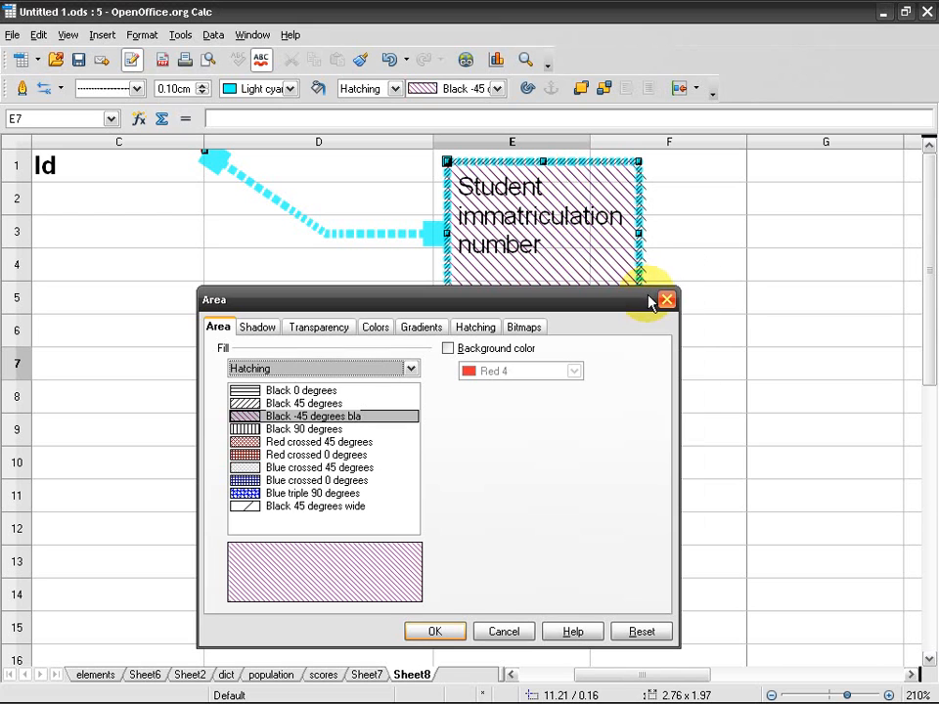
pyautogui.click(526, 329)
pyautogui.click(445, 381)
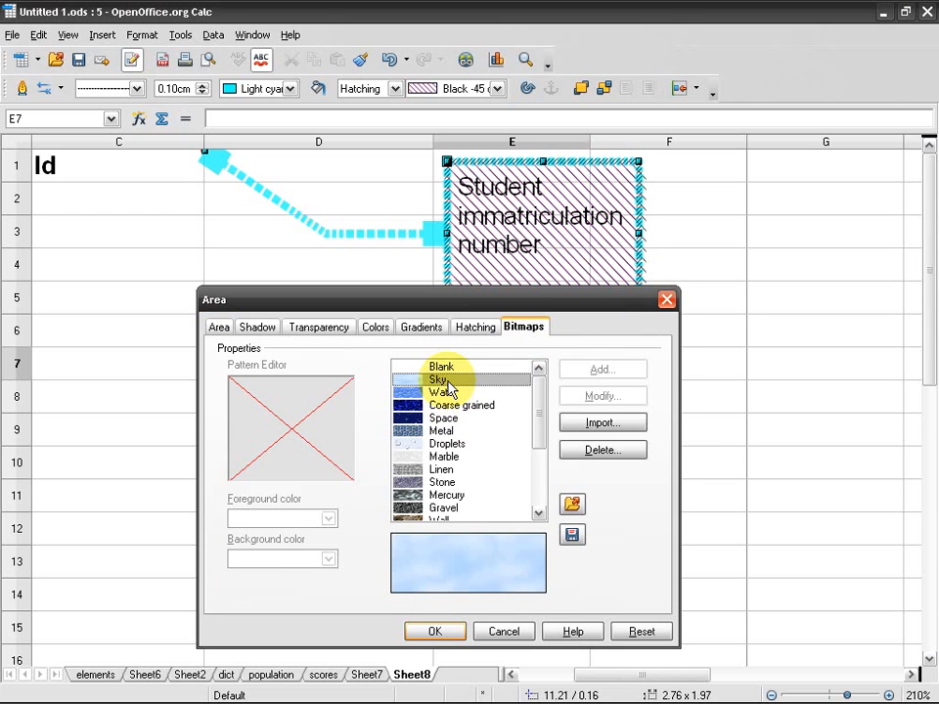
pyautogui.click(434, 631)
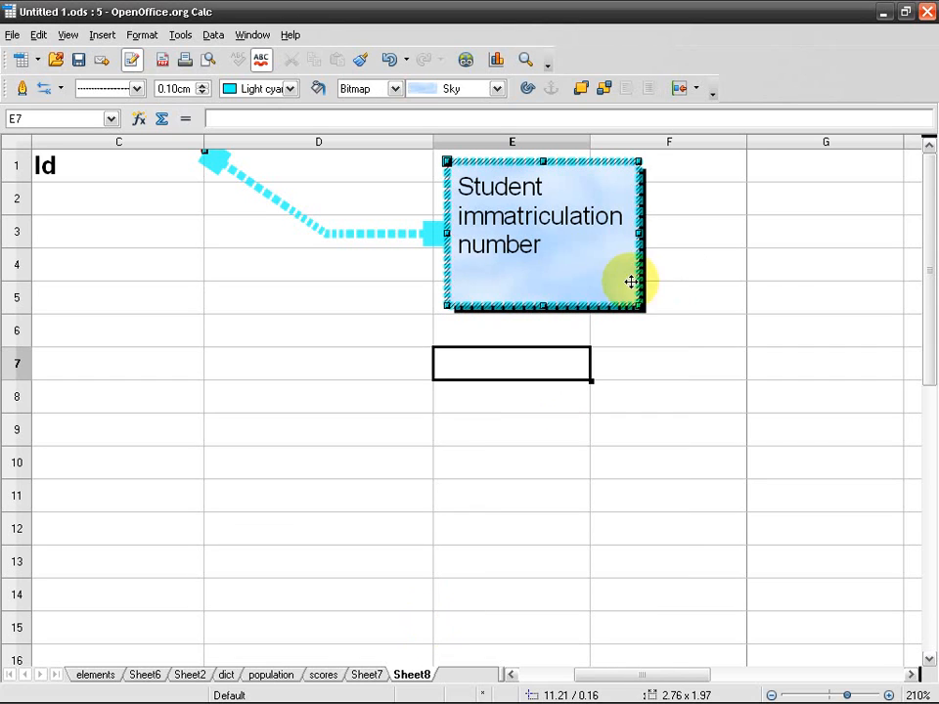
# Review the hatching and bitmap settings of the comment box, apply the preselected bitmap, and undo that change
pyautogui.rightClick(589, 273)
pyautogui.click(620, 306)
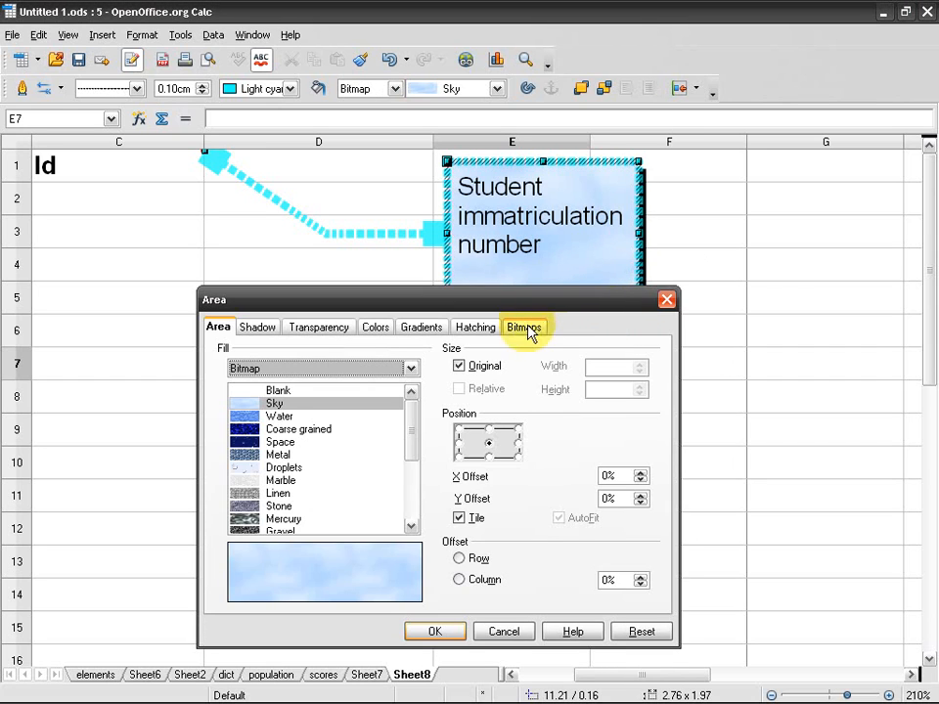
pyautogui.click(486, 331)
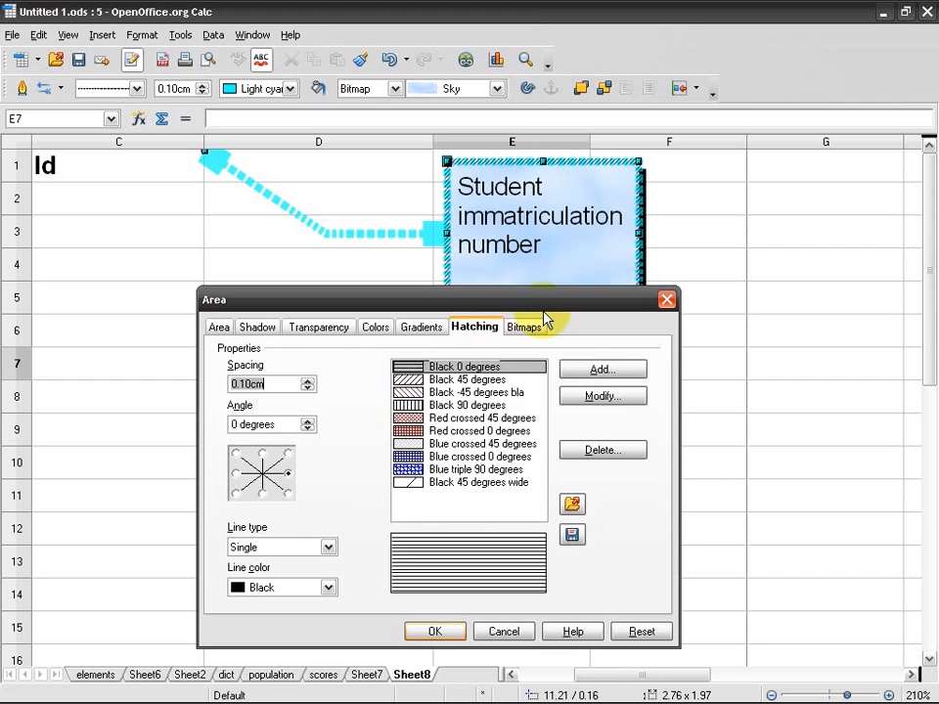
pyautogui.click(528, 327)
pyautogui.click(433, 631)
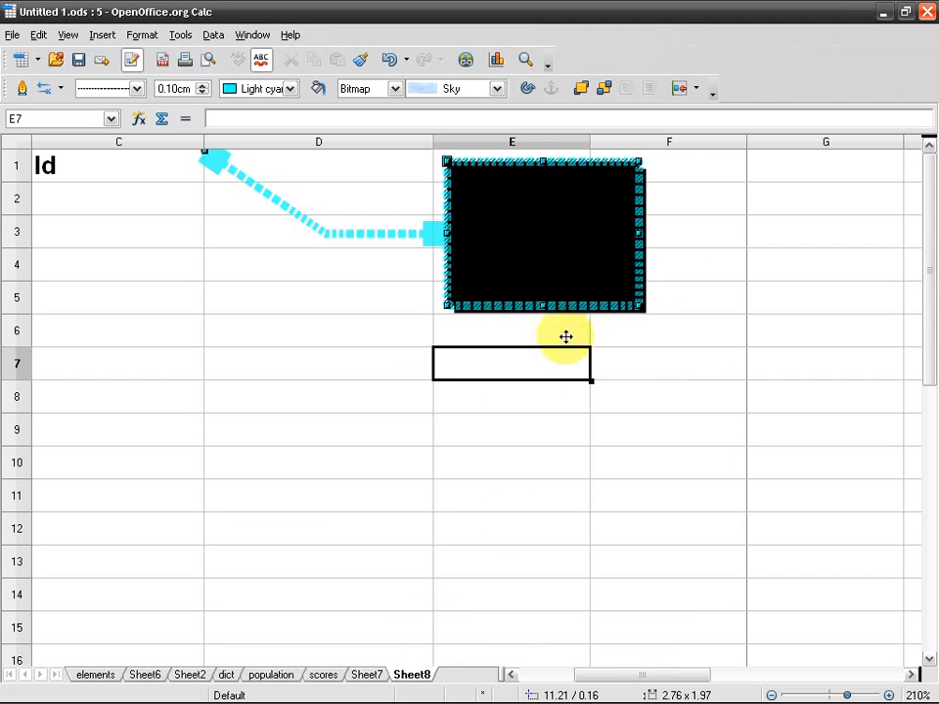
pyautogui.click(388, 61)
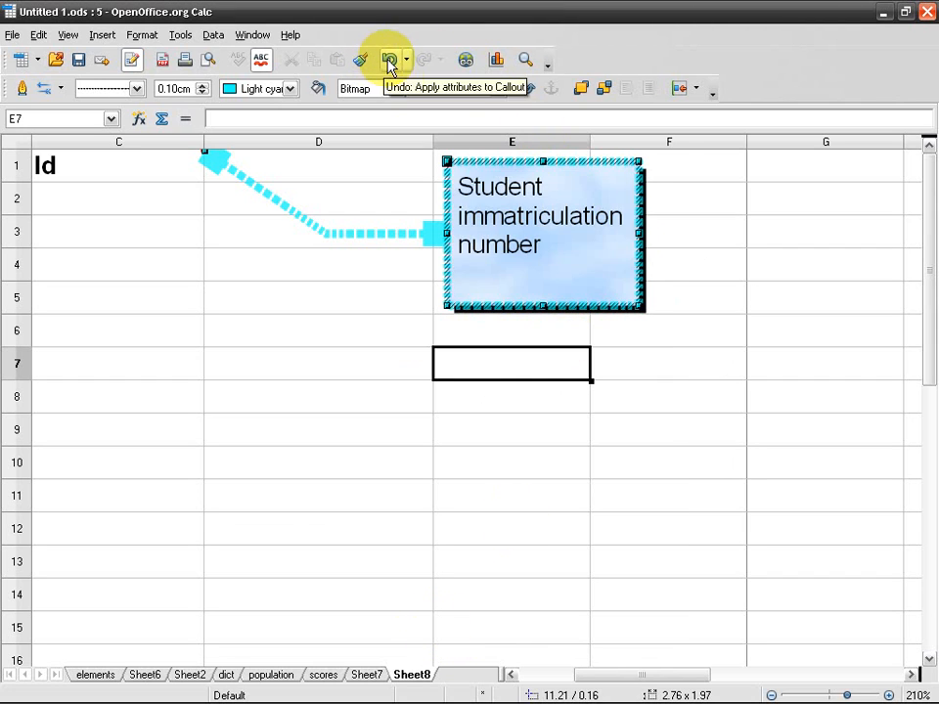
# Turn on Fit width to text in the comment box's text settings and apply it
pyautogui.click(708, 273)
pyautogui.click(566, 277)
pyautogui.rightClick(567, 278)
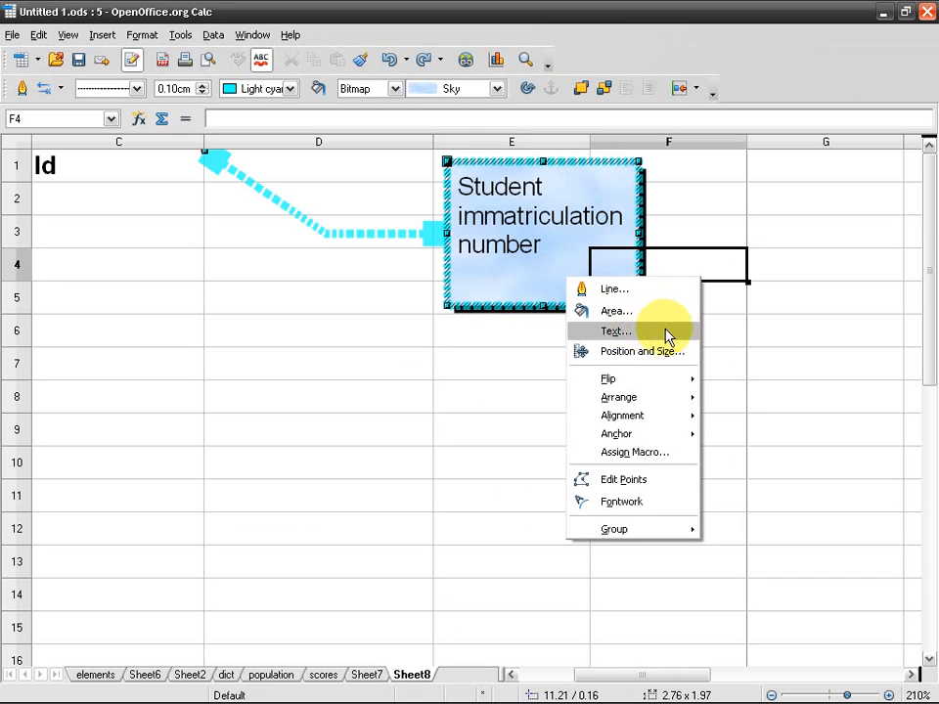
pyautogui.click(675, 335)
pyautogui.moveTo(391, 308); pyautogui.dragTo(333, 335)
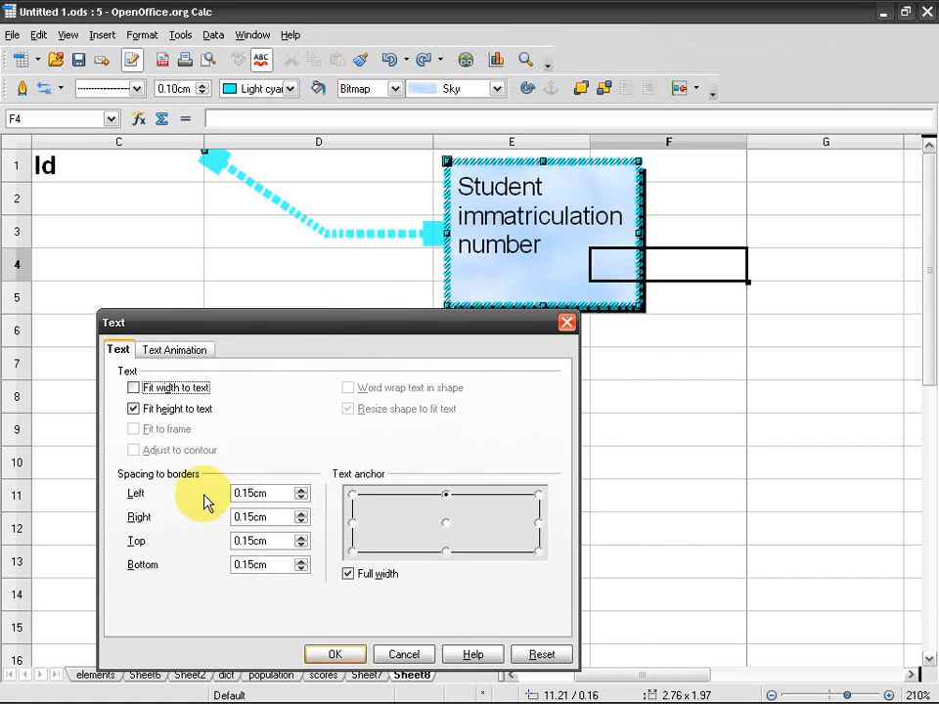
pyautogui.click(140, 389)
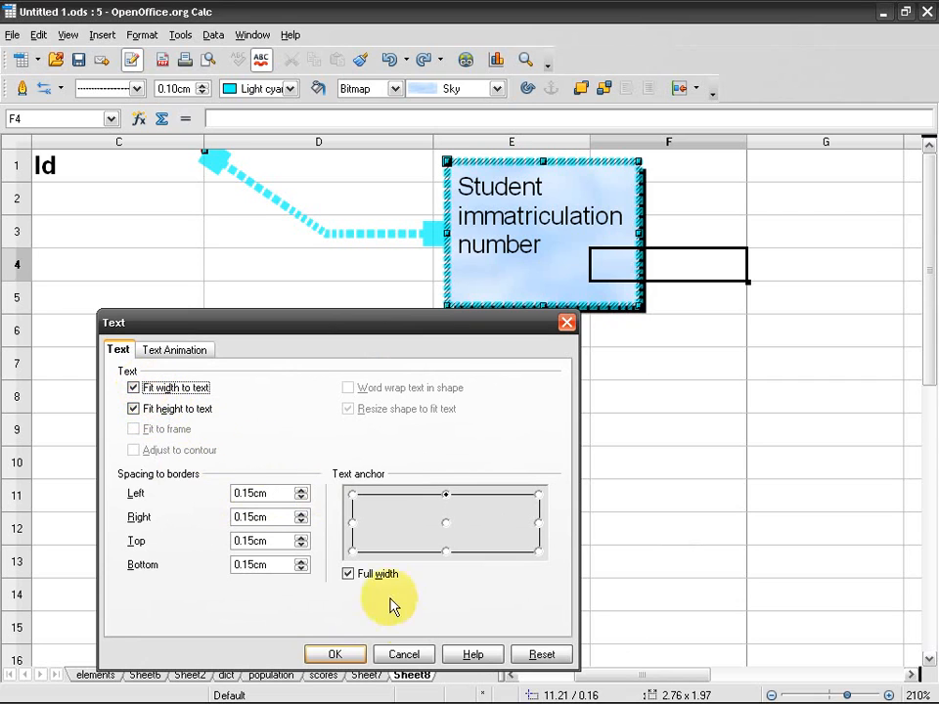
pyautogui.click(342, 654)
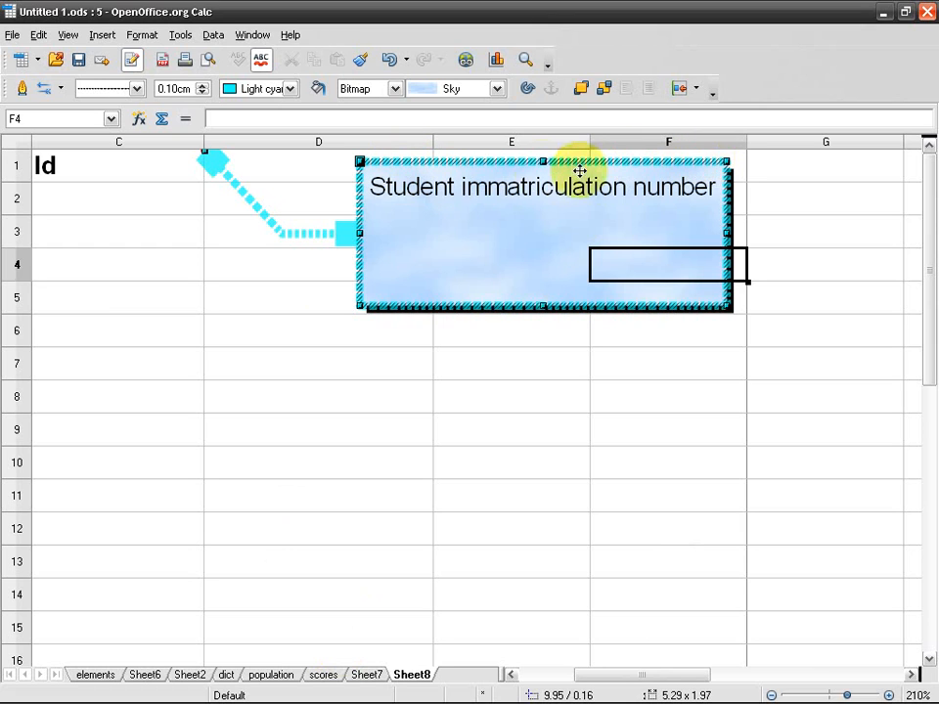
# Undo the comment box's fit-width change, redo it for comparison, and undo it again
pyautogui.click(391, 61)
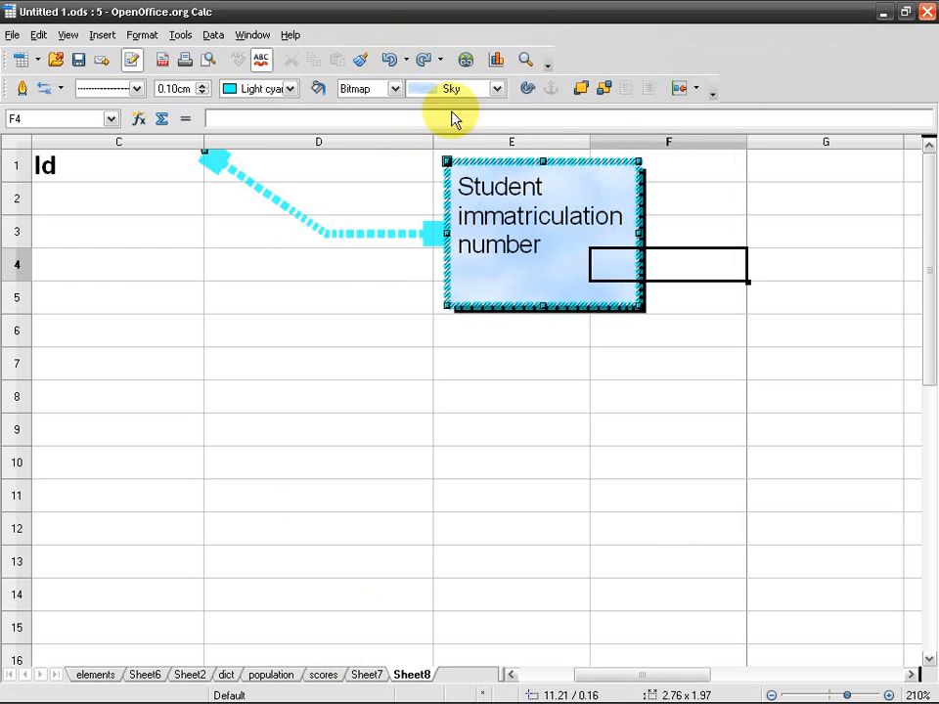
pyautogui.click(425, 60)
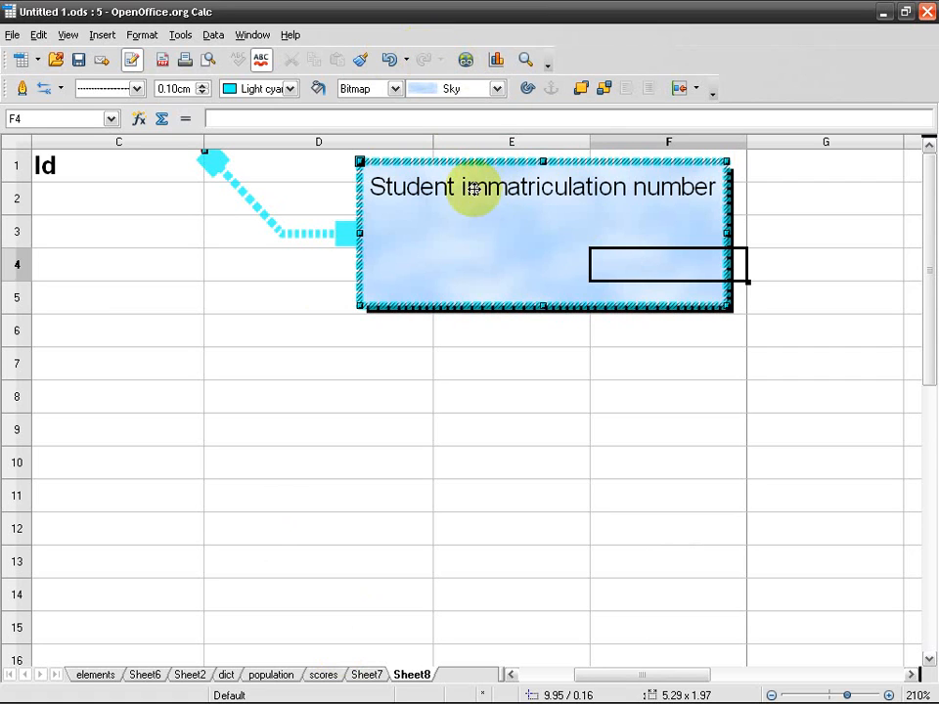
pyautogui.click(390, 61)
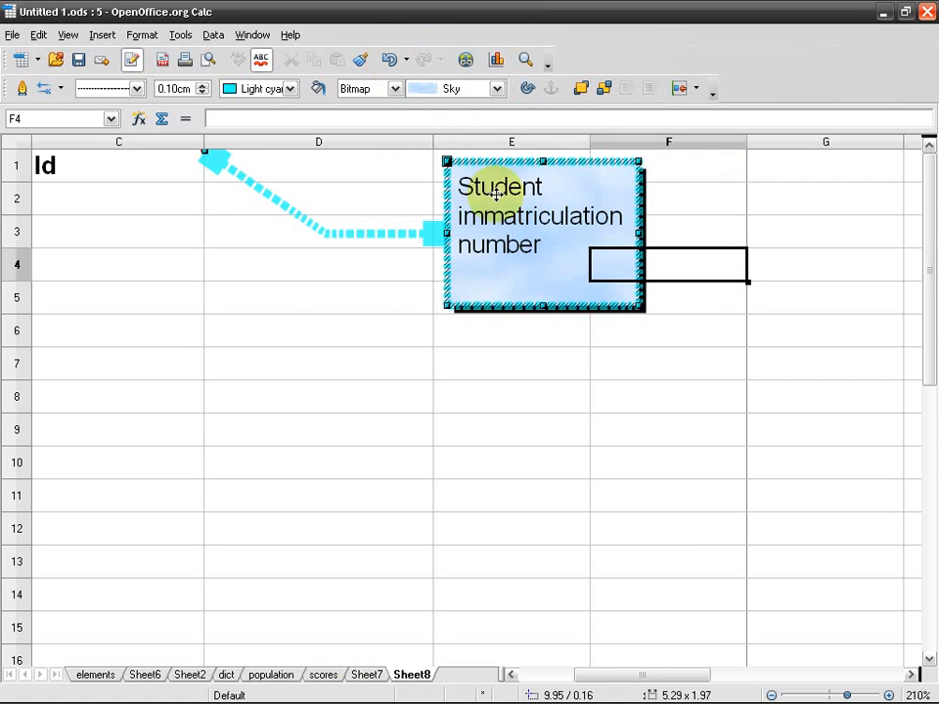
# Reduce the comment box's height to fit closely around its three lines of text
pyautogui.rightClick(584, 192)
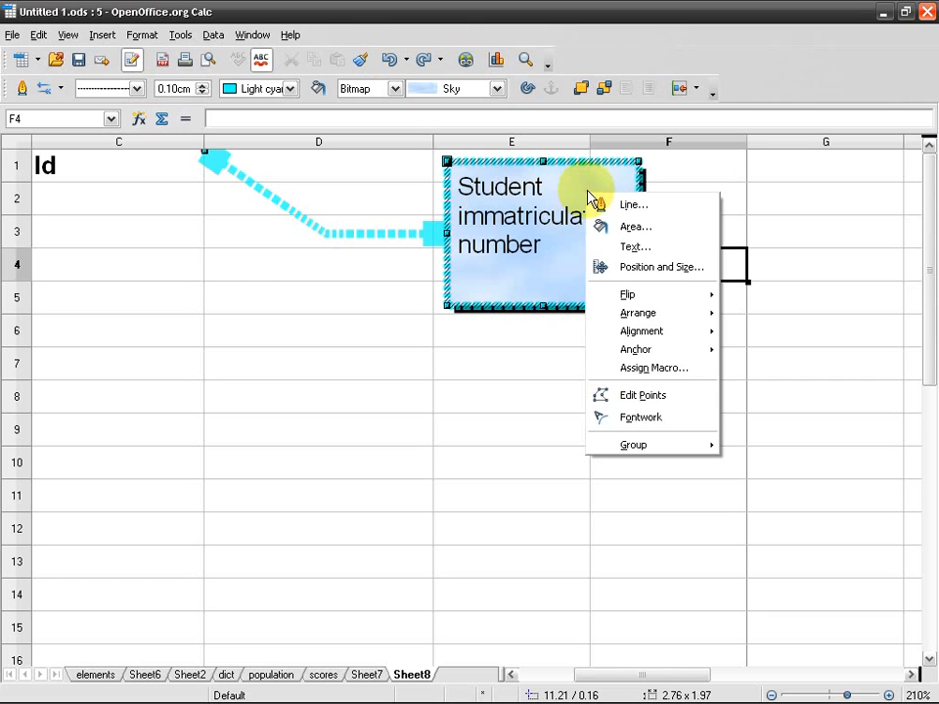
pyautogui.click(541, 305)
pyautogui.moveTo(541, 305); pyautogui.dragTo(541, 240)
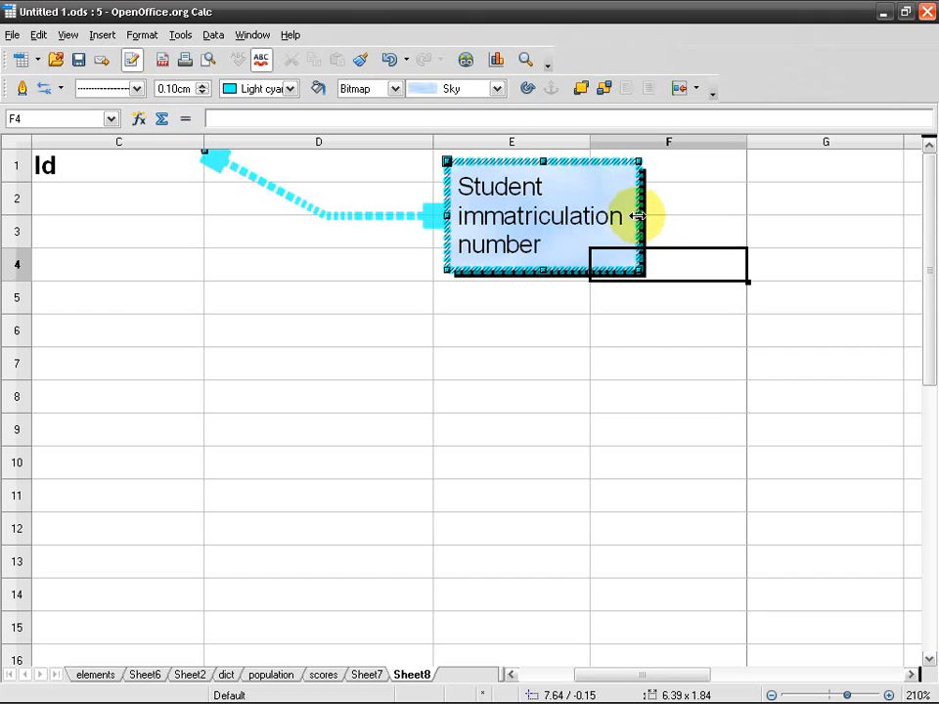
# Enable Fit width to text for the shortened comment box and confirm the text settings
pyautogui.rightClick(587, 192)
pyautogui.click(629, 239)
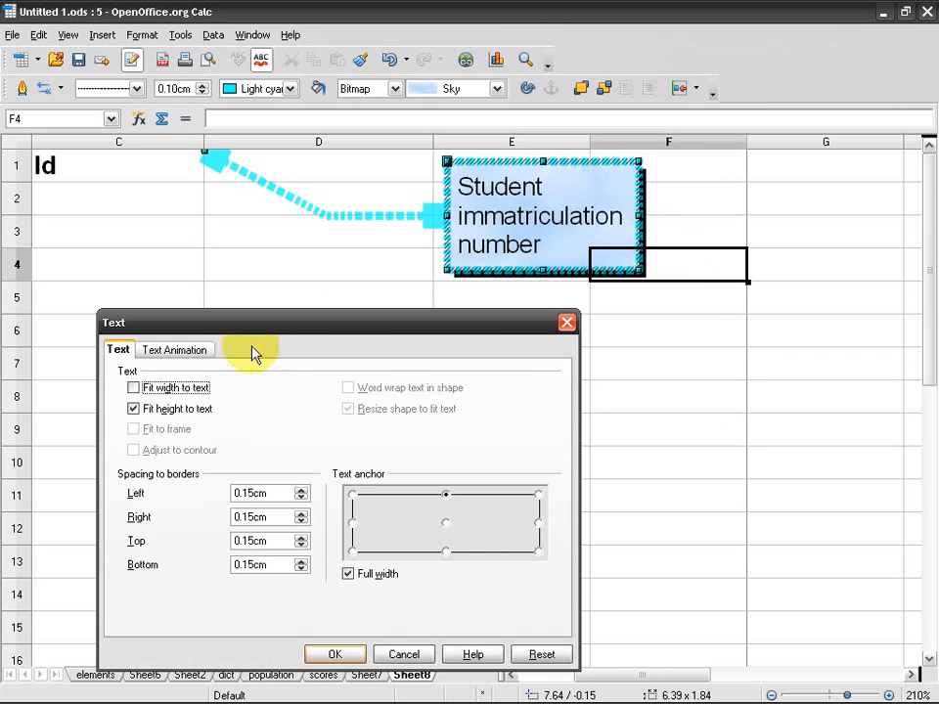
pyautogui.click(181, 389)
pyautogui.click(334, 654)
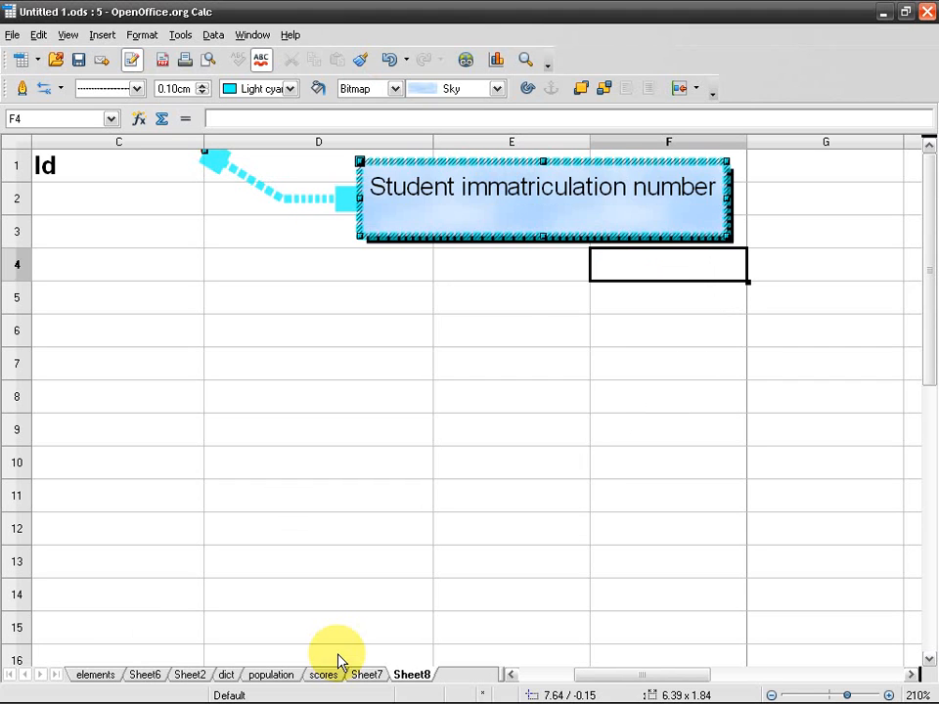
# Anchor the comment box's text at the centre and set its spacing to borders to 0.35 cm on all four sides
pyautogui.rightClick(499, 215)
pyautogui.click(545, 264)
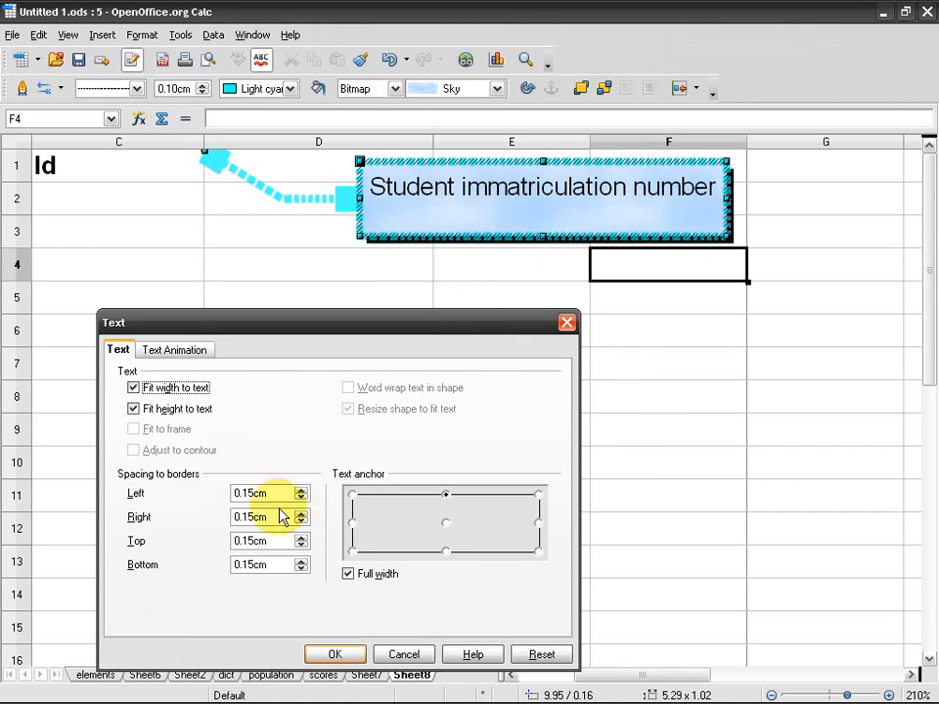
pyautogui.click(454, 528)
pyautogui.click(301, 489)
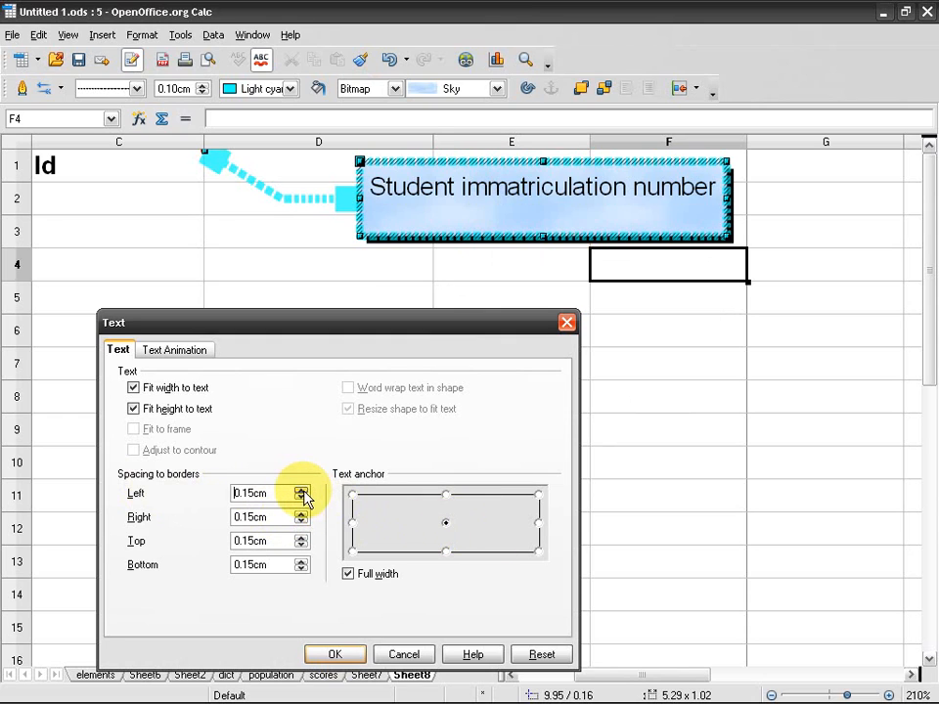
pyautogui.click(302, 489)
pyautogui.click(302, 513)
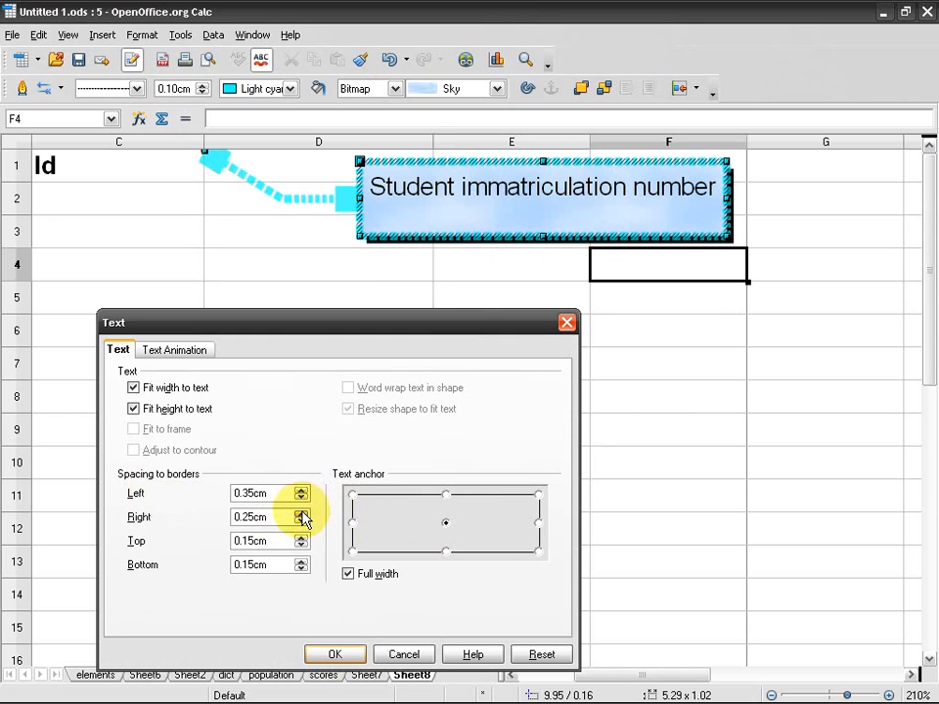
pyautogui.click(301, 561)
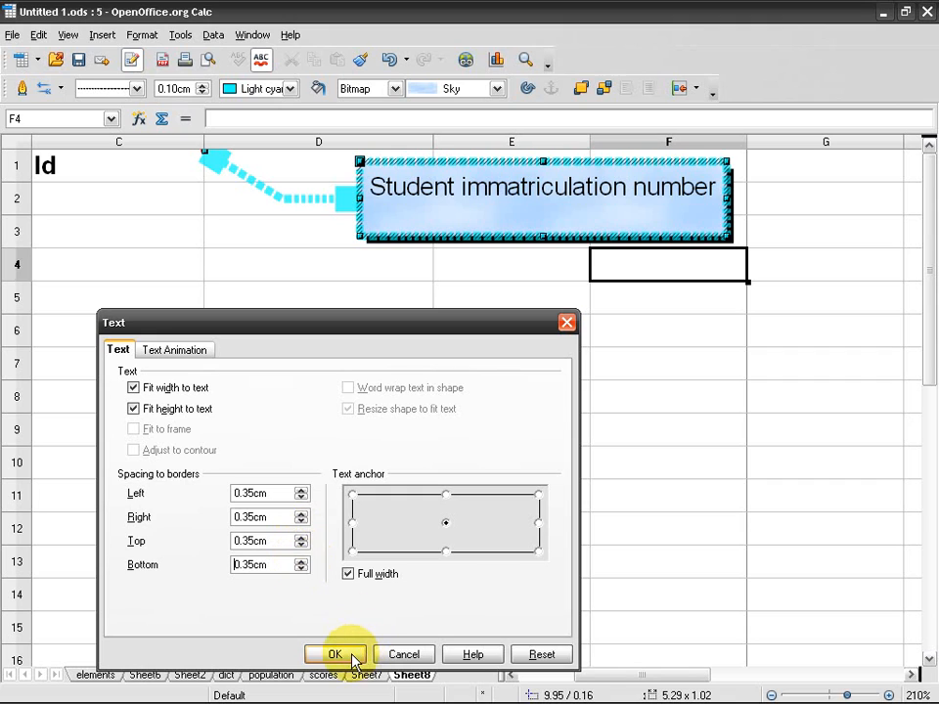
pyautogui.click(336, 654)
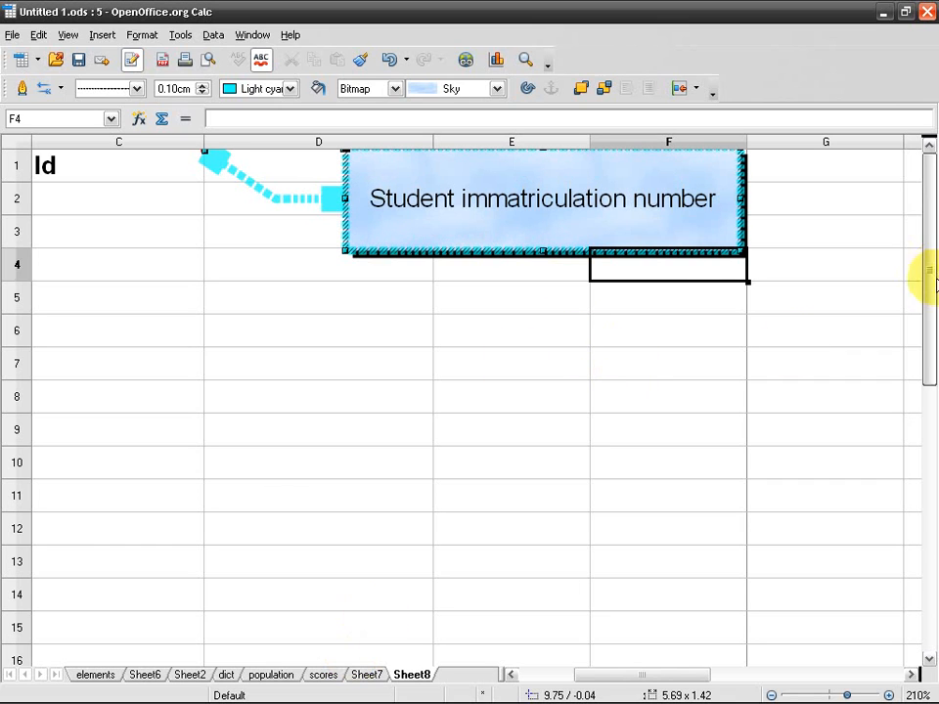
# Set the comment text's left, right, top and bottom spacing to borders to 0.15 cm
pyautogui.rightClick(445, 177)
pyautogui.click(506, 224)
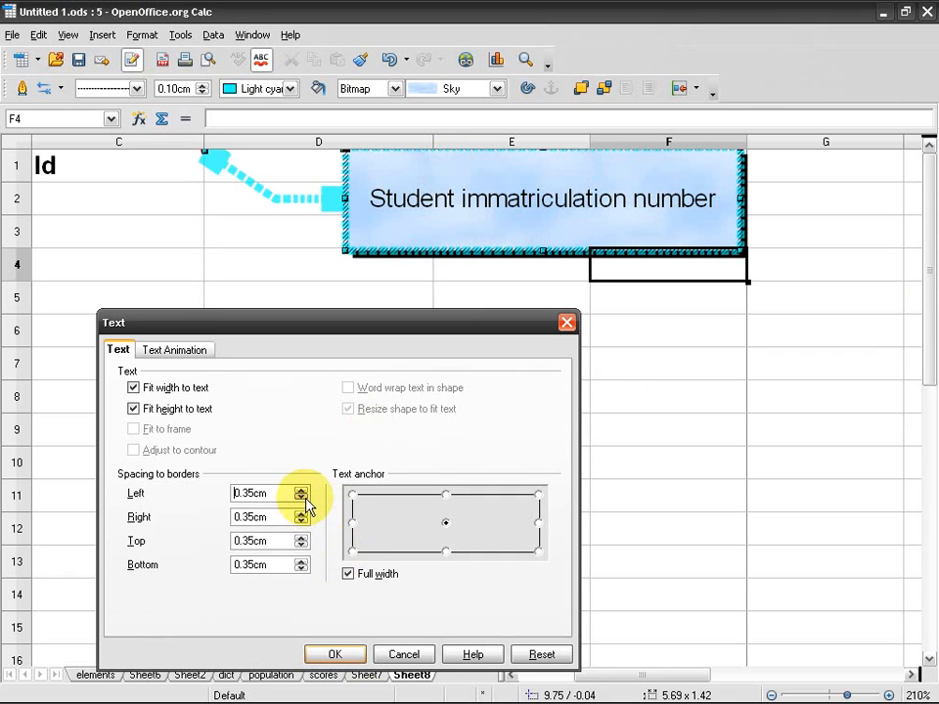
pyautogui.click(548, 661)
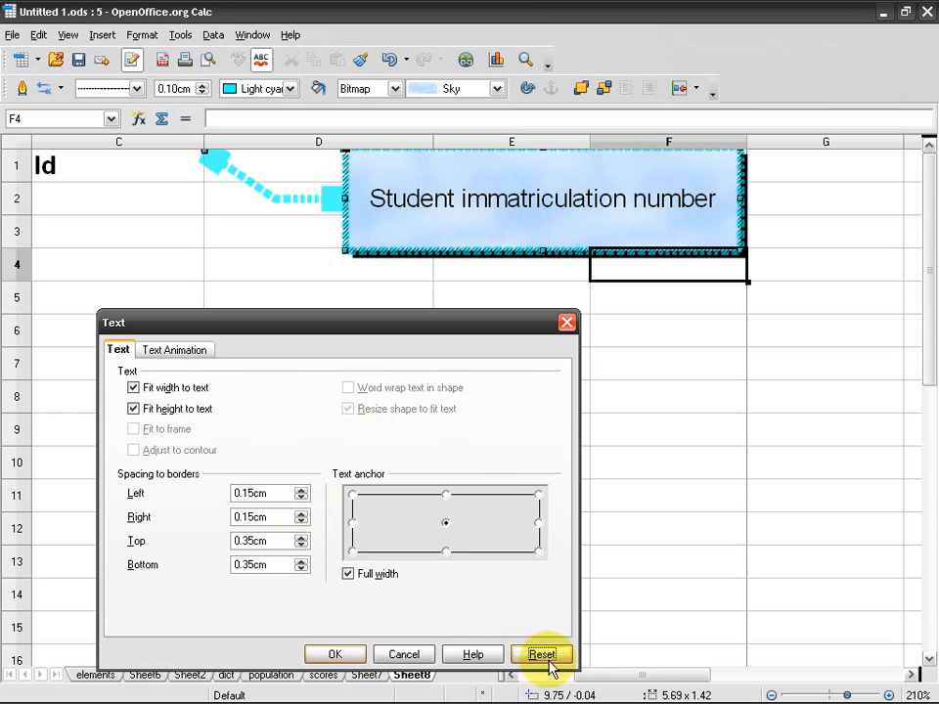
pyautogui.click(302, 544)
# Choose the Blink text animation effect for the comment and apply the text settings
pyautogui.click(180, 354)
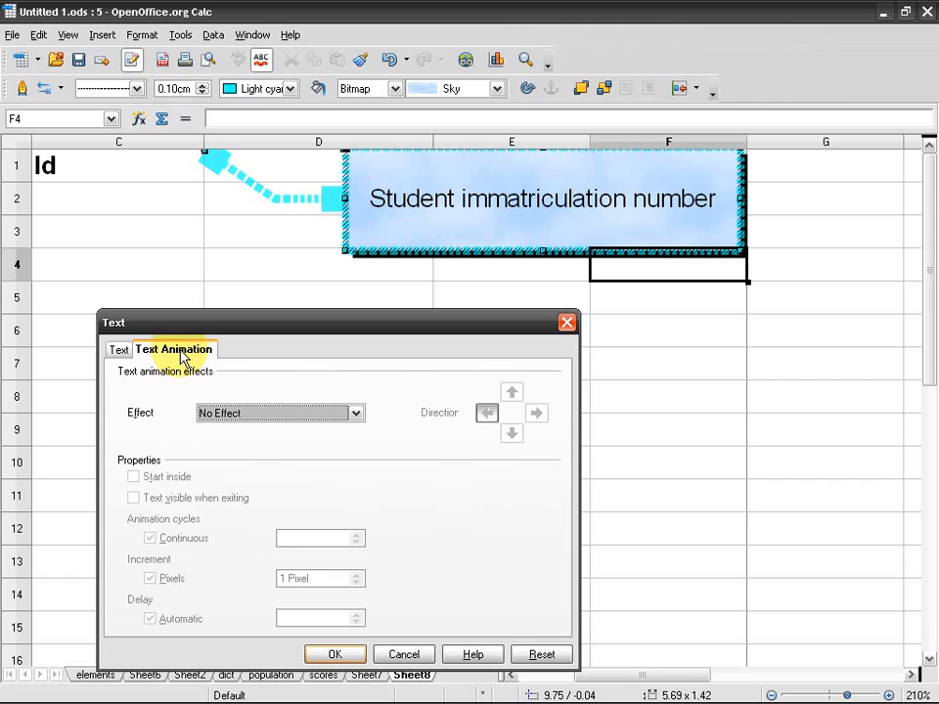
pyautogui.click(355, 416)
pyautogui.click(356, 417)
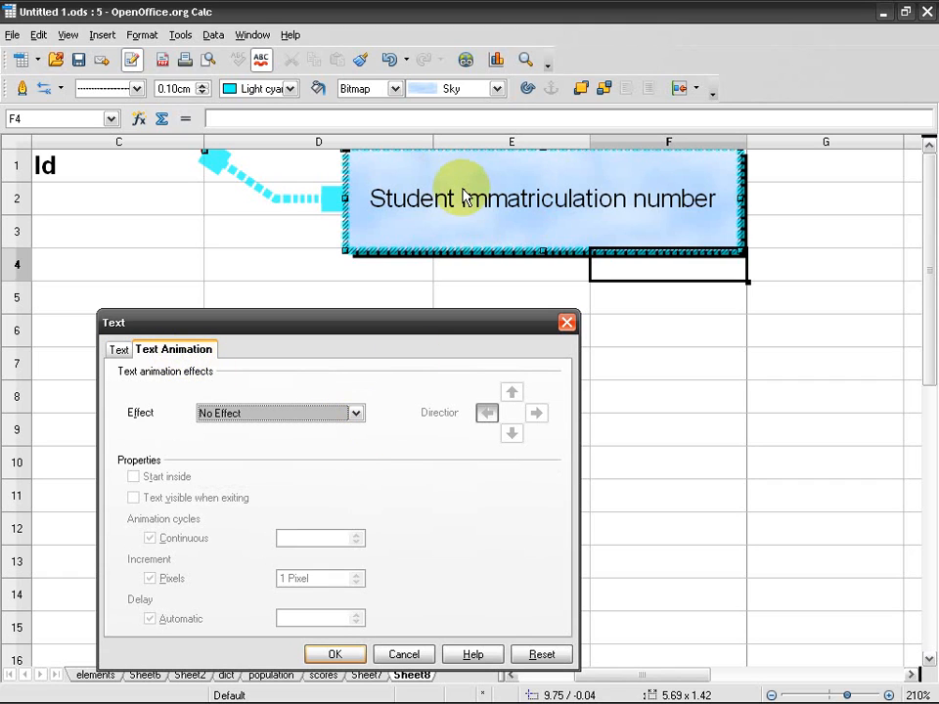
pyautogui.click(356, 413)
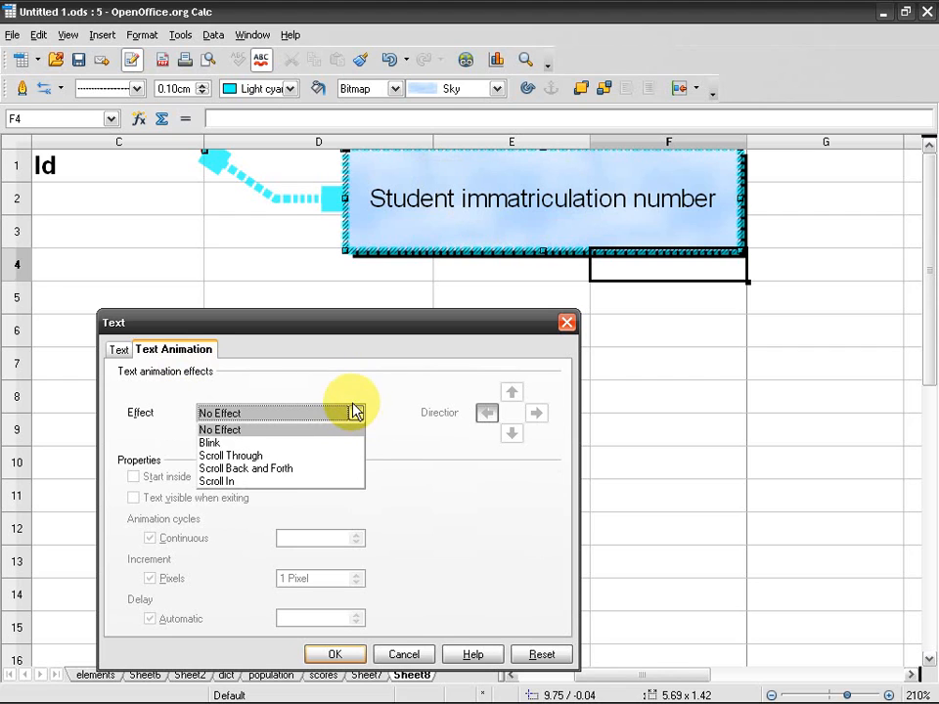
pyautogui.click(347, 441)
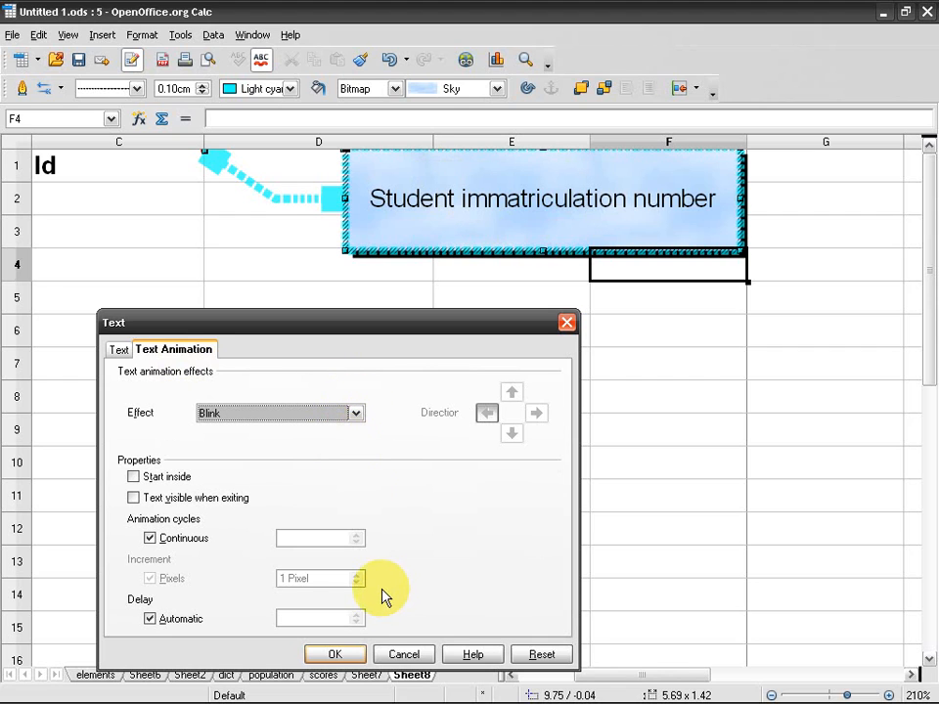
pyautogui.click(332, 655)
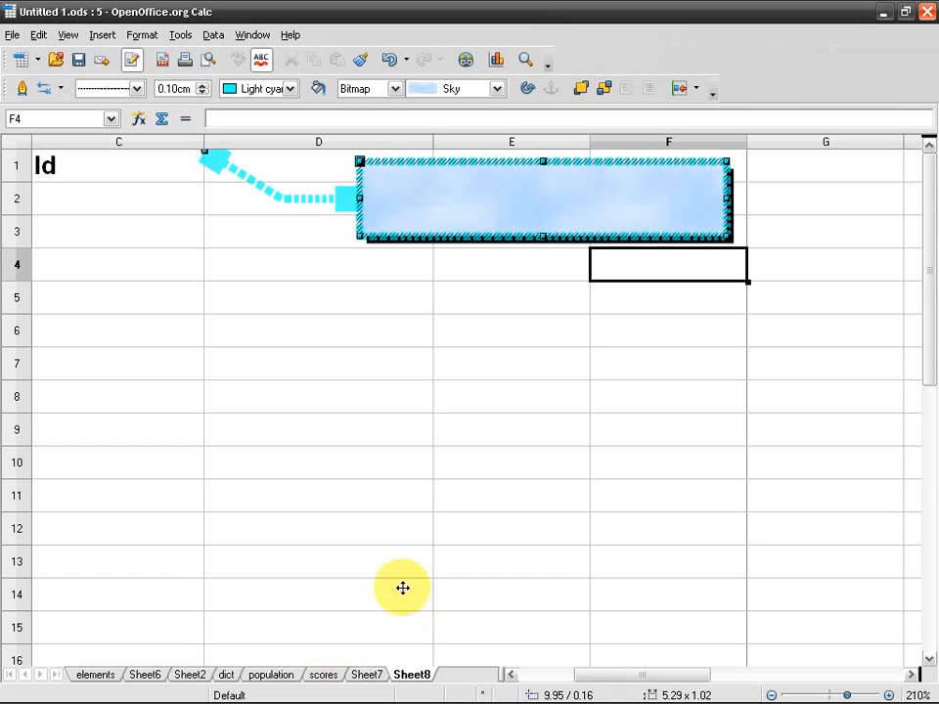
# Turn on Start inside for the comment's blinking text animation and apply it
pyautogui.rightClick(466, 185)
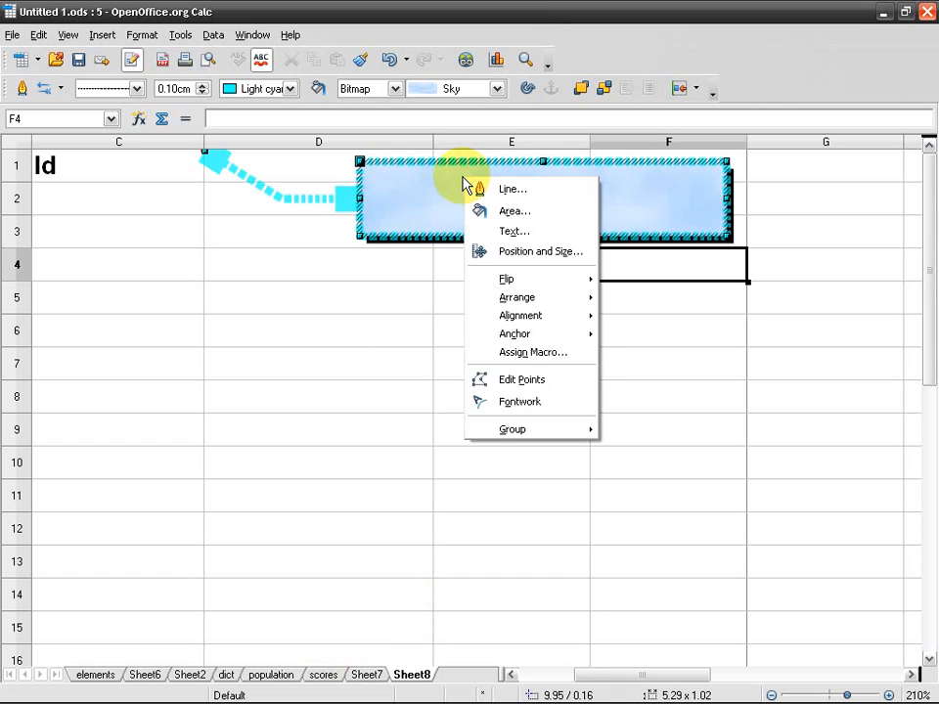
pyautogui.click(513, 230)
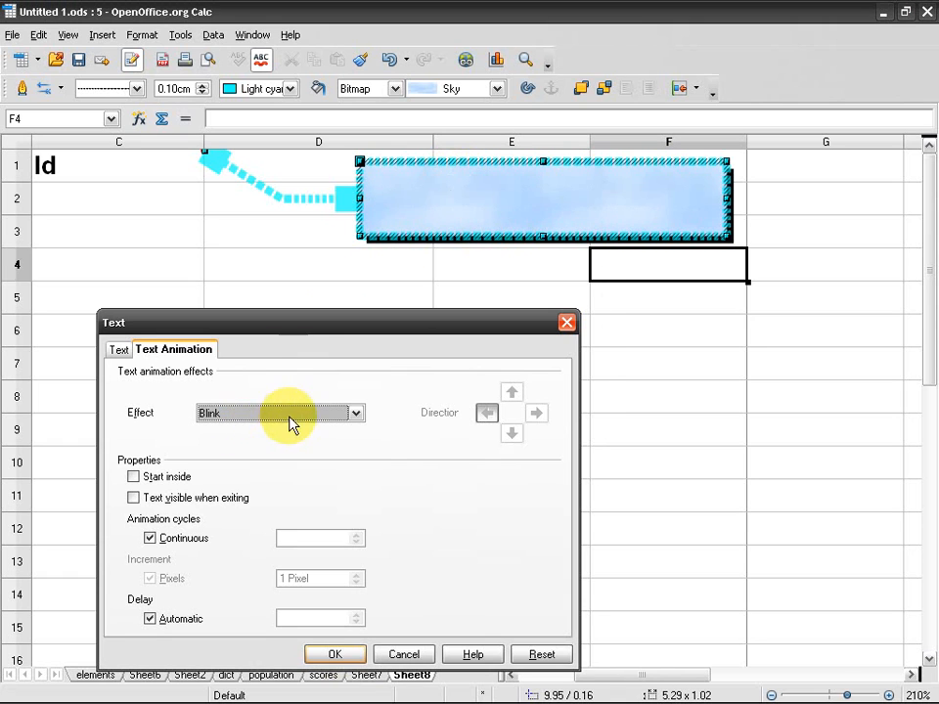
pyautogui.click(184, 479)
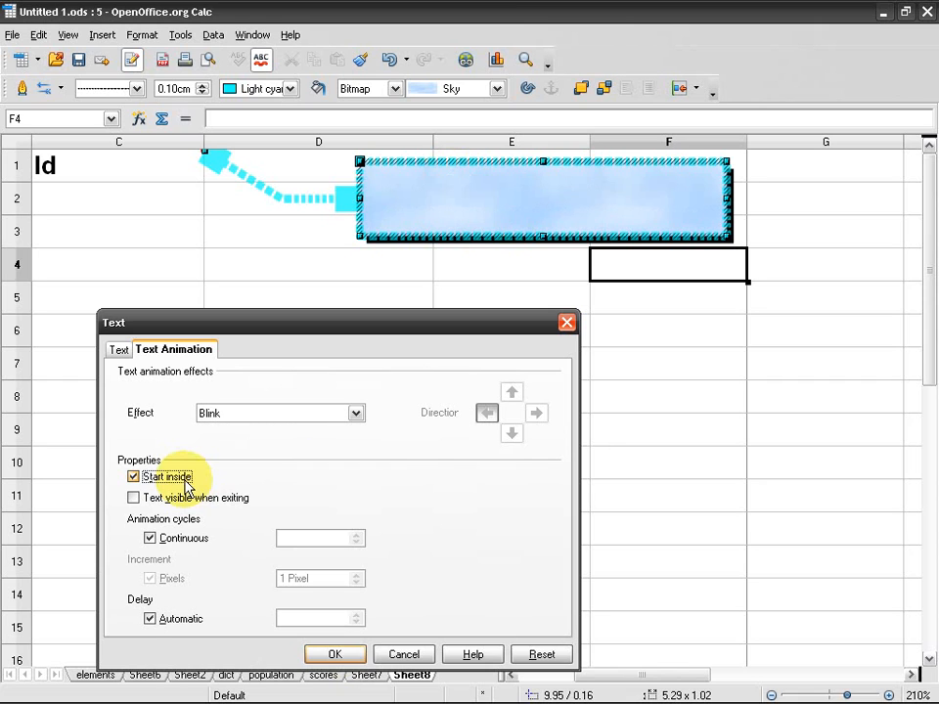
pyautogui.click(334, 654)
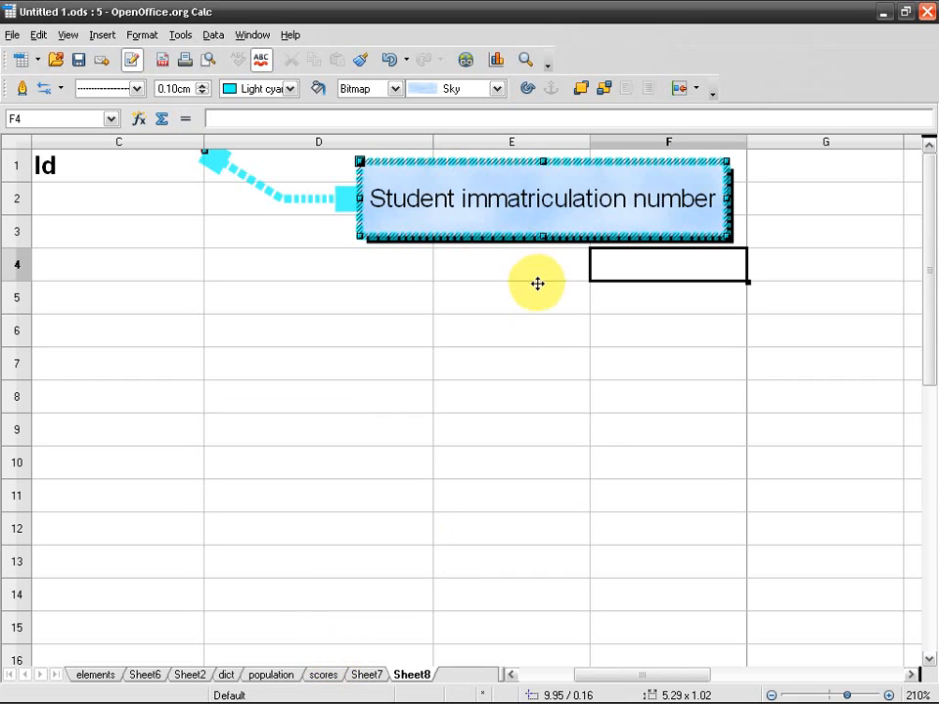
# Change the comment's text animation effect to Scroll Through and apply it
pyautogui.rightClick(491, 167)
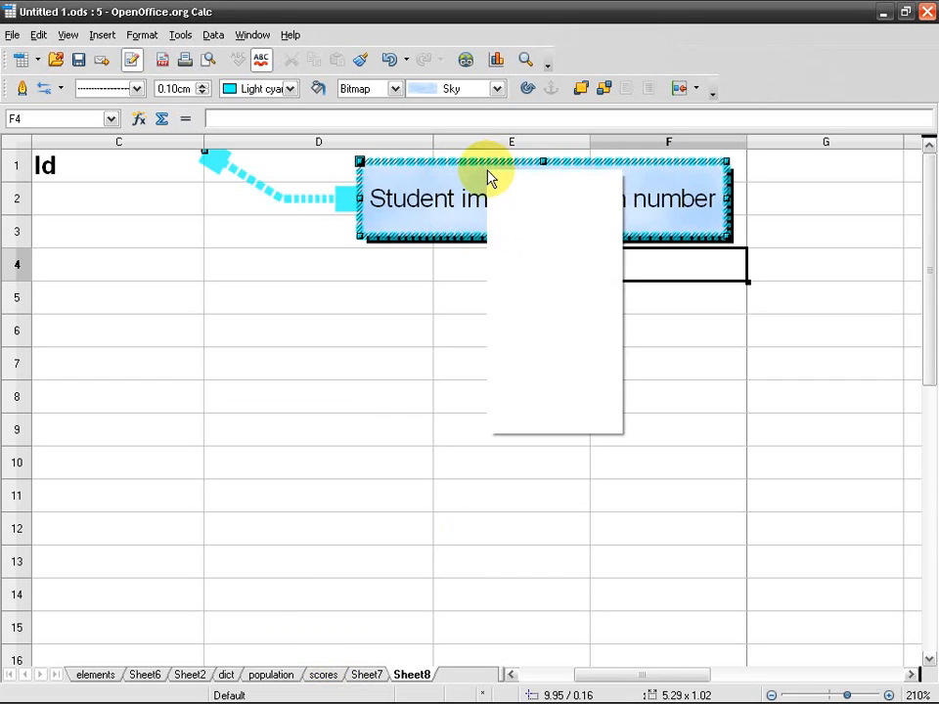
pyautogui.click(575, 224)
pyautogui.click(314, 413)
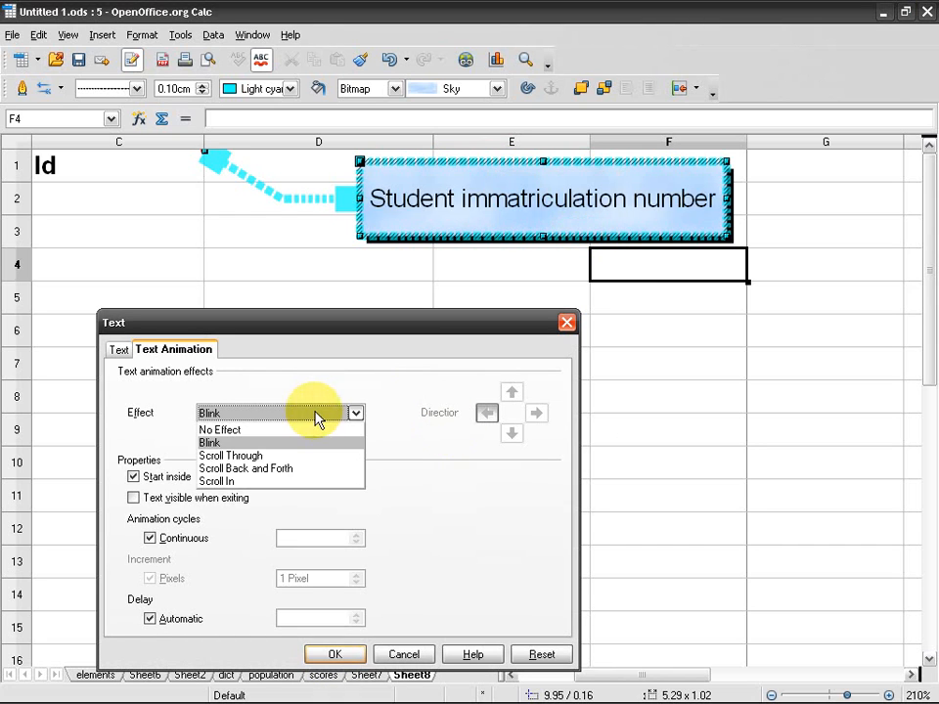
pyautogui.click(316, 458)
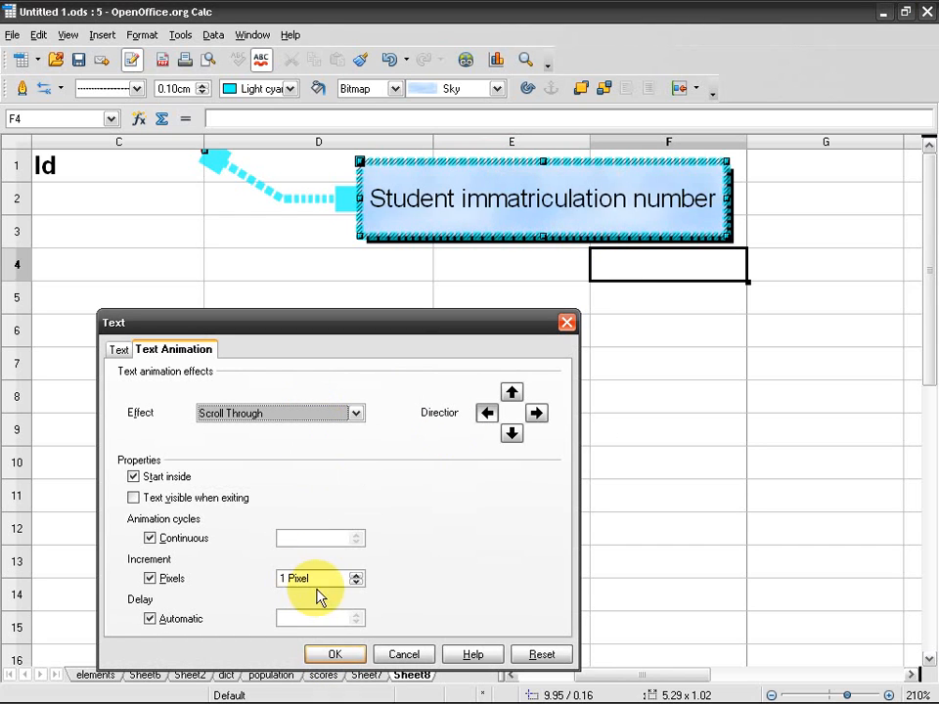
pyautogui.click(326, 656)
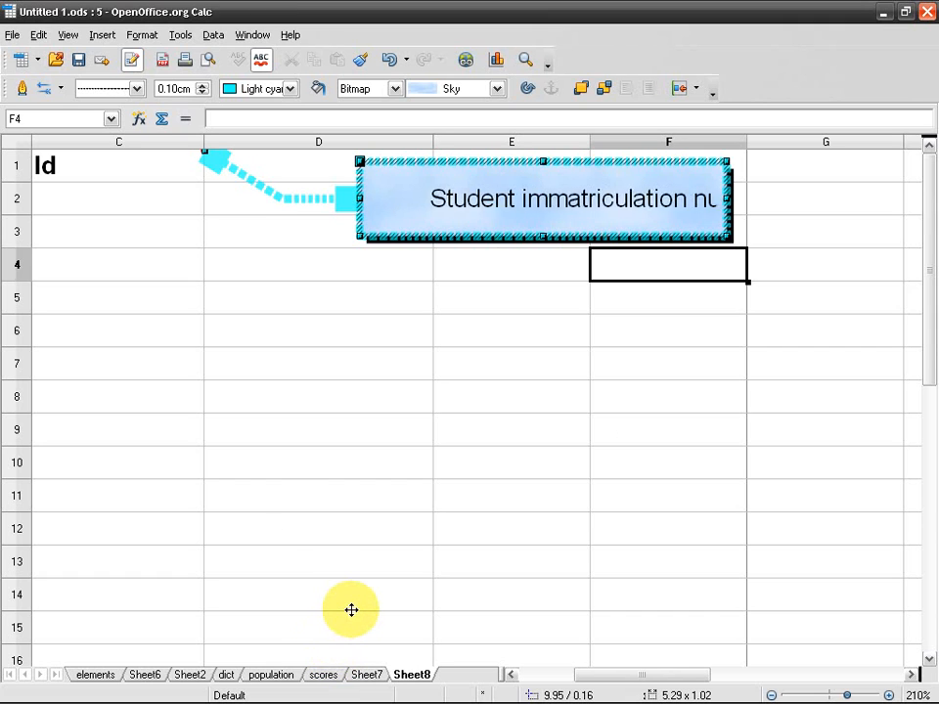
# Set the scrolling comment text's animation increment to 4 pixels and apply it
pyautogui.rightClick(492, 177)
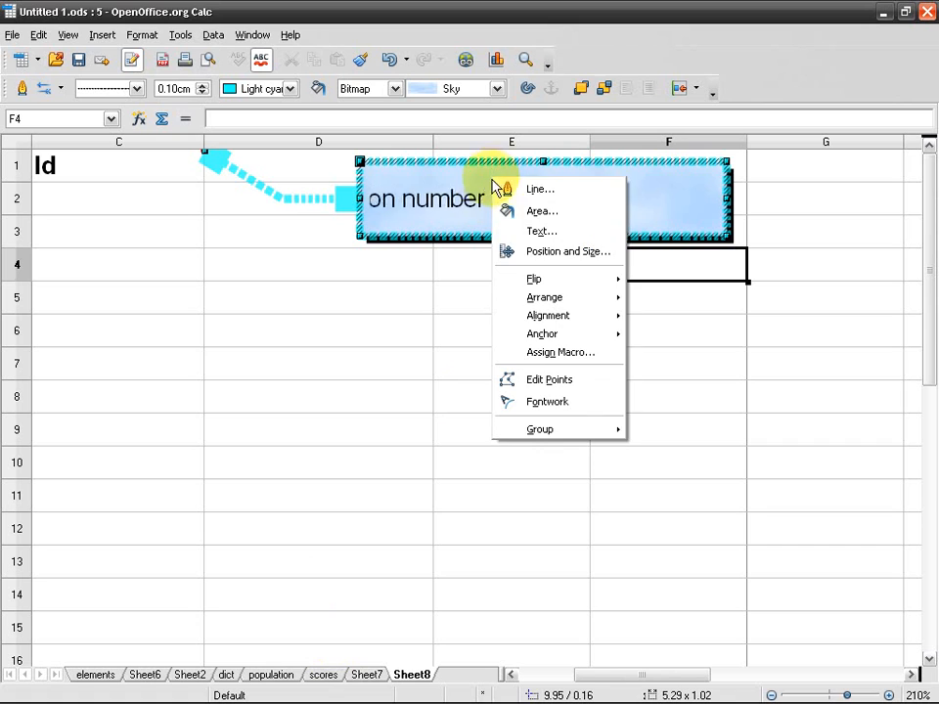
pyautogui.click(551, 234)
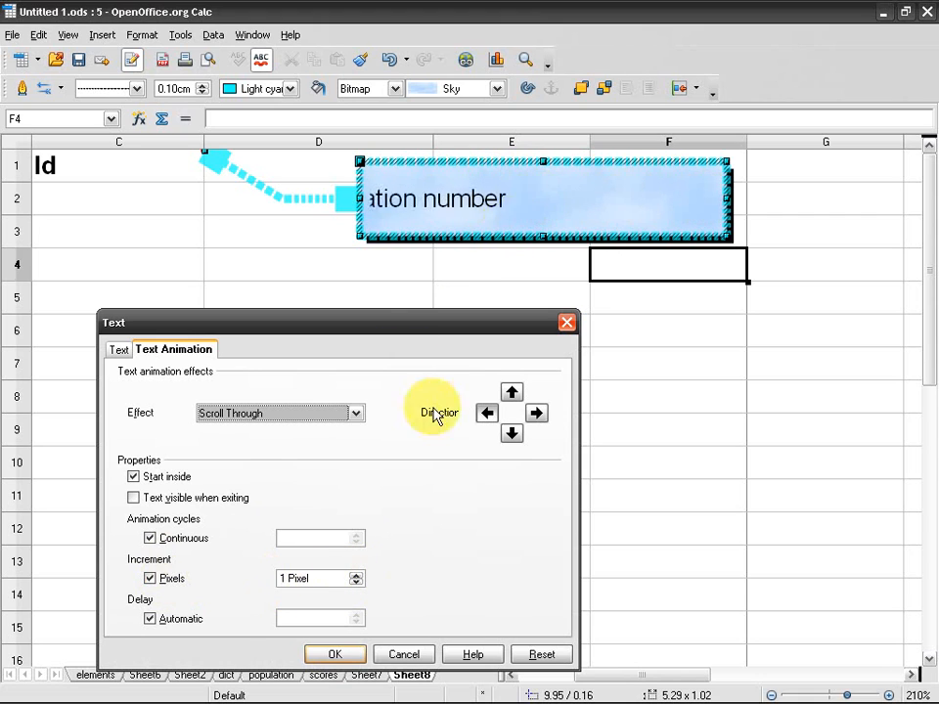
pyautogui.click(356, 574)
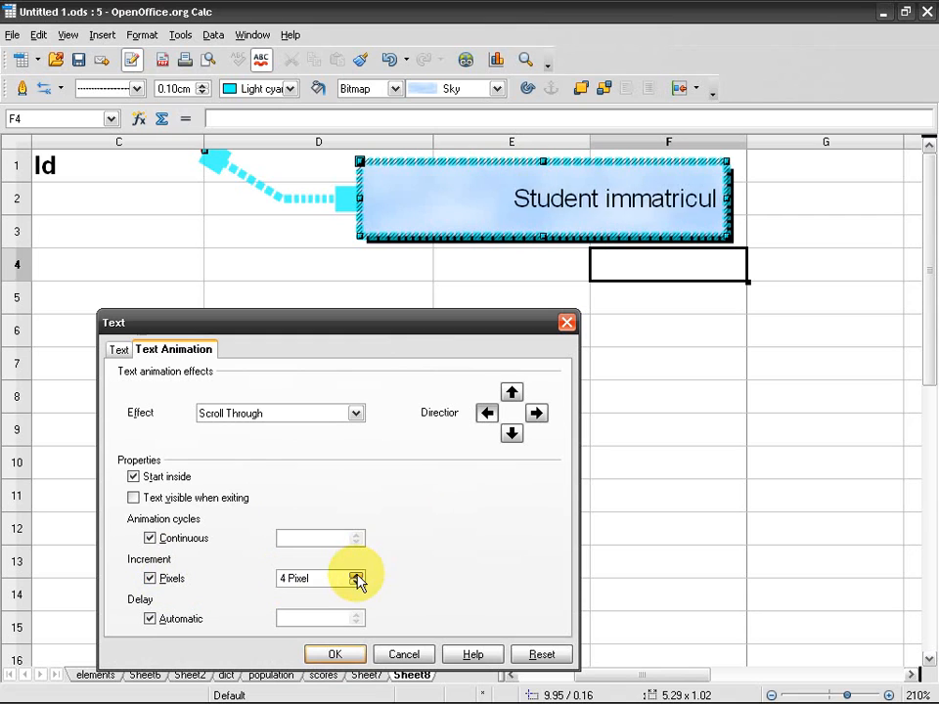
pyautogui.click(334, 654)
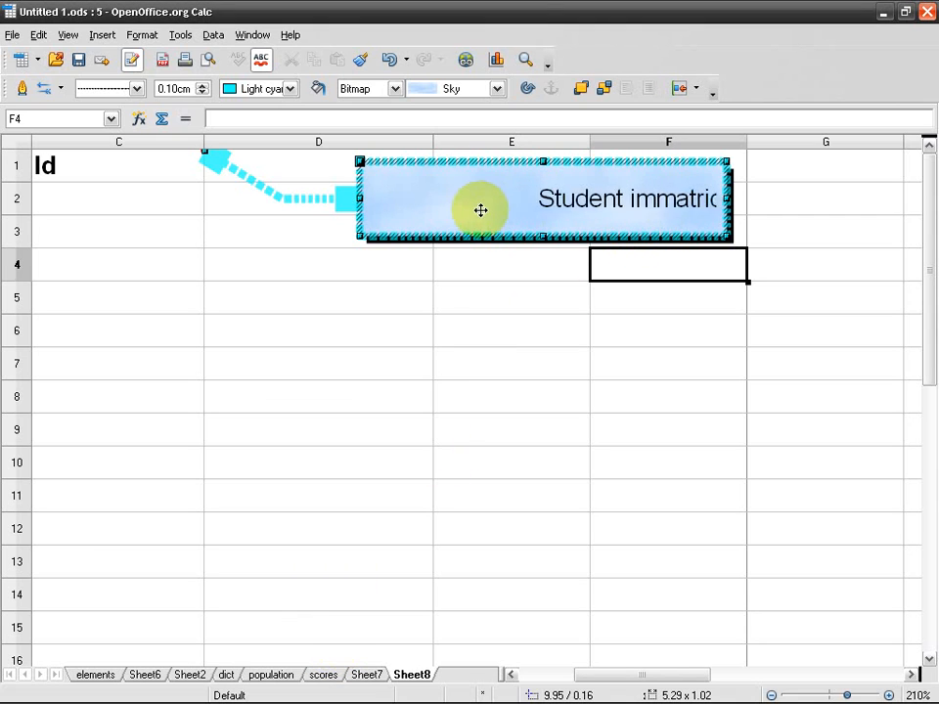
# Turn off the automatic delay for the comment's text animation, set the delay to 100 ms, and apply it
pyautogui.rightClick(542, 171)
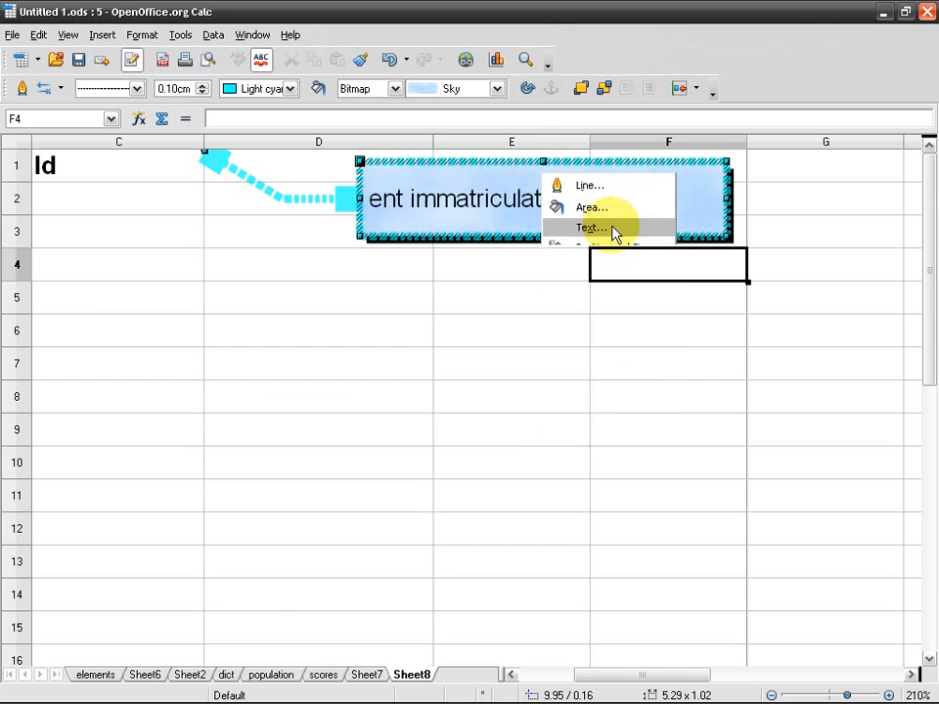
pyautogui.click(606, 227)
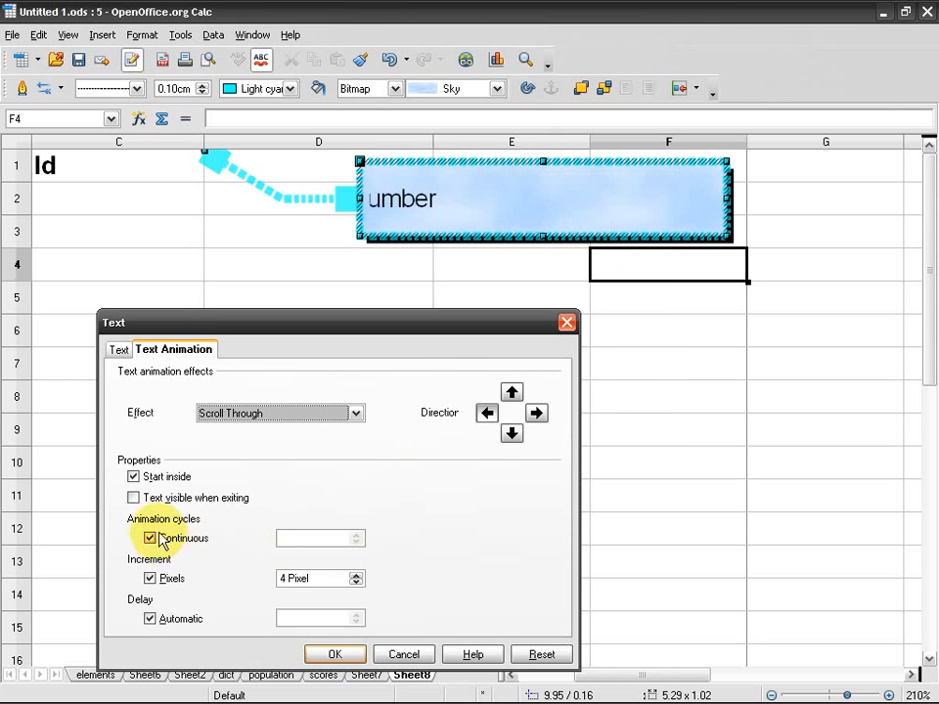
pyautogui.click(150, 618)
pyautogui.click(357, 614)
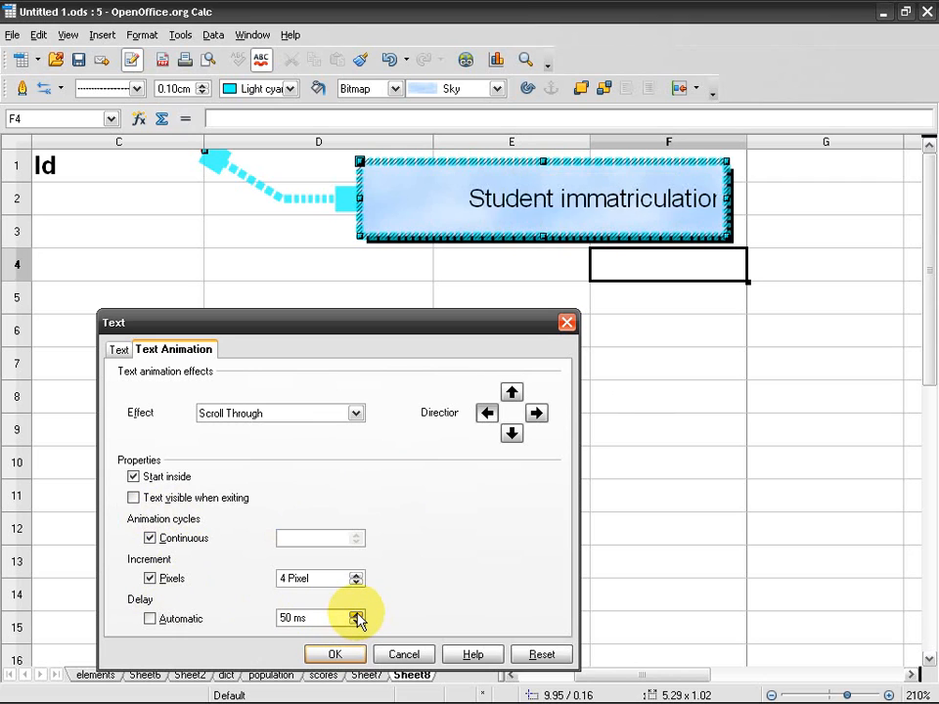
pyautogui.click(356, 614)
pyautogui.click(337, 654)
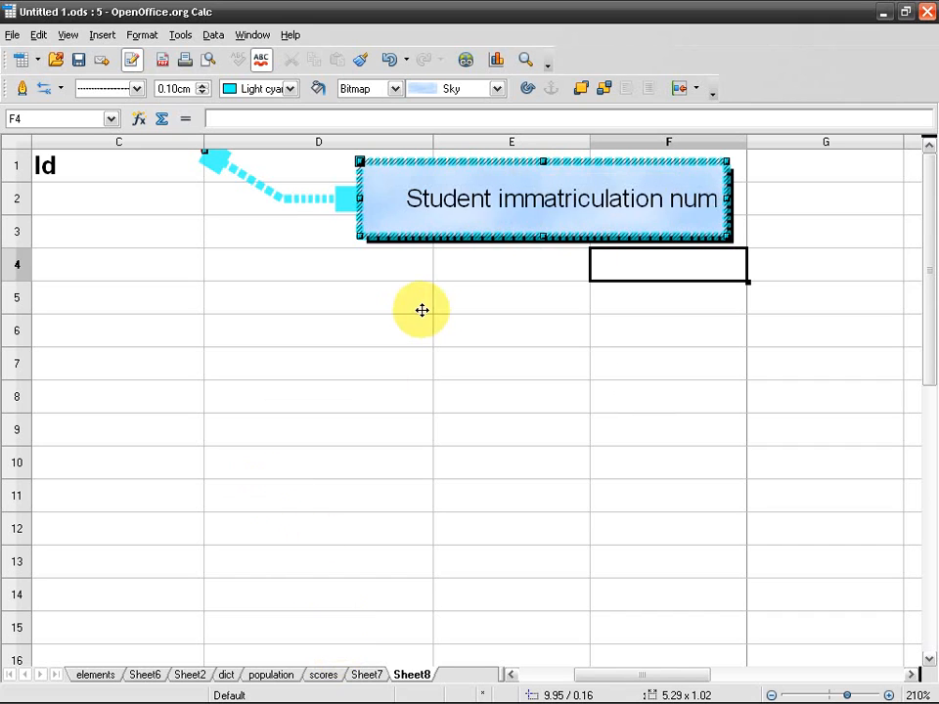
# Review the comment's text animation settings, close them, and select cell E5 to deselect the comment box
pyautogui.rightClick(452, 219)
pyautogui.click(526, 279)
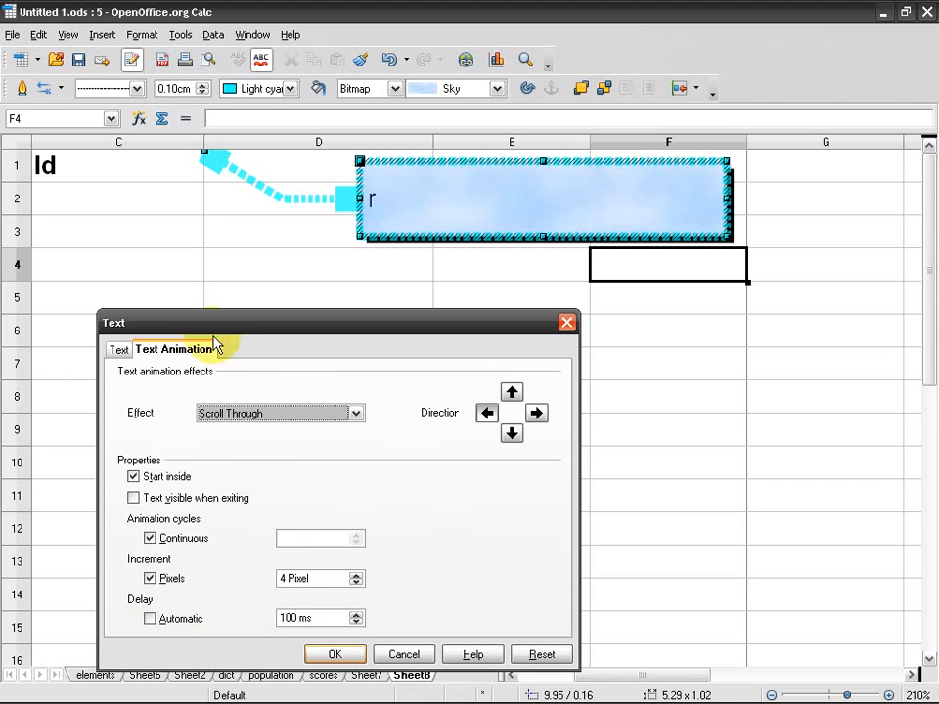
pyautogui.click(334, 654)
pyautogui.click(470, 299)
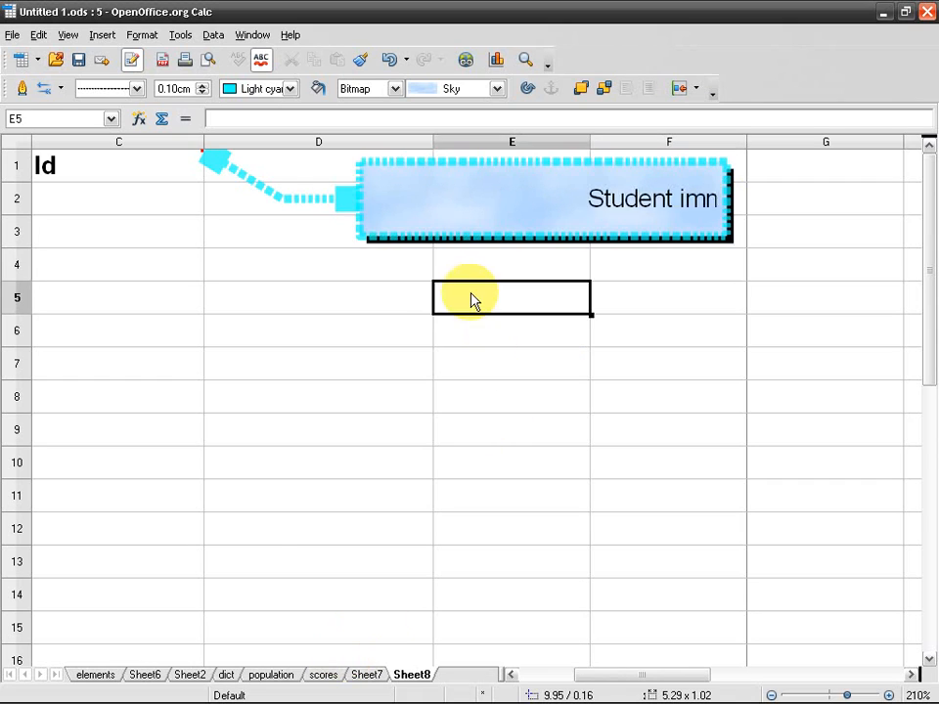
# Set the position base point to the centre in the comment box's position and size settings and confirm
pyautogui.rightClick(391, 198)
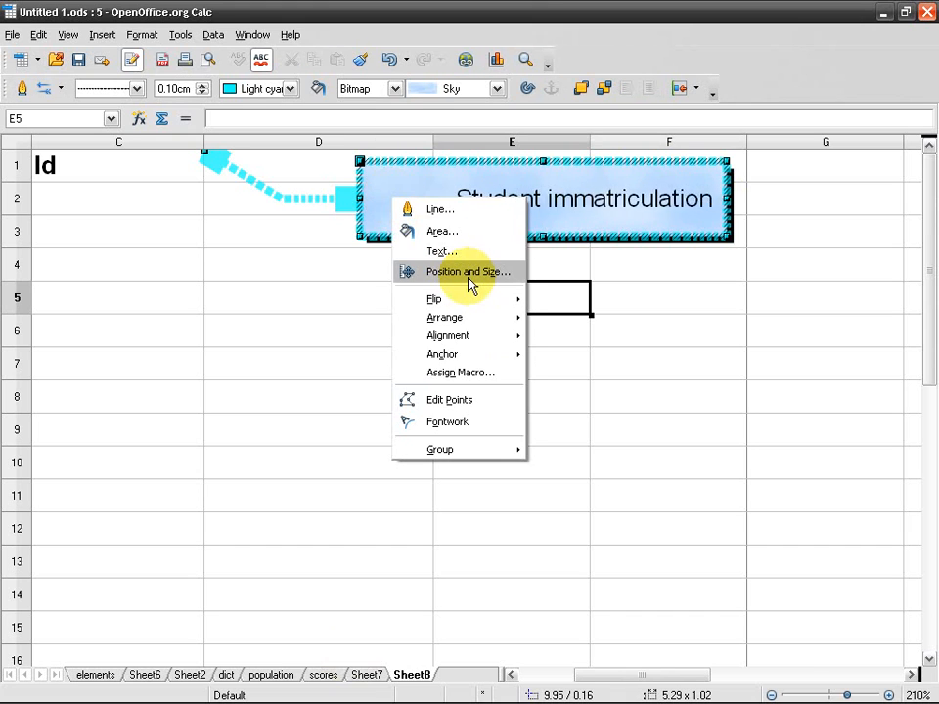
pyautogui.click(469, 274)
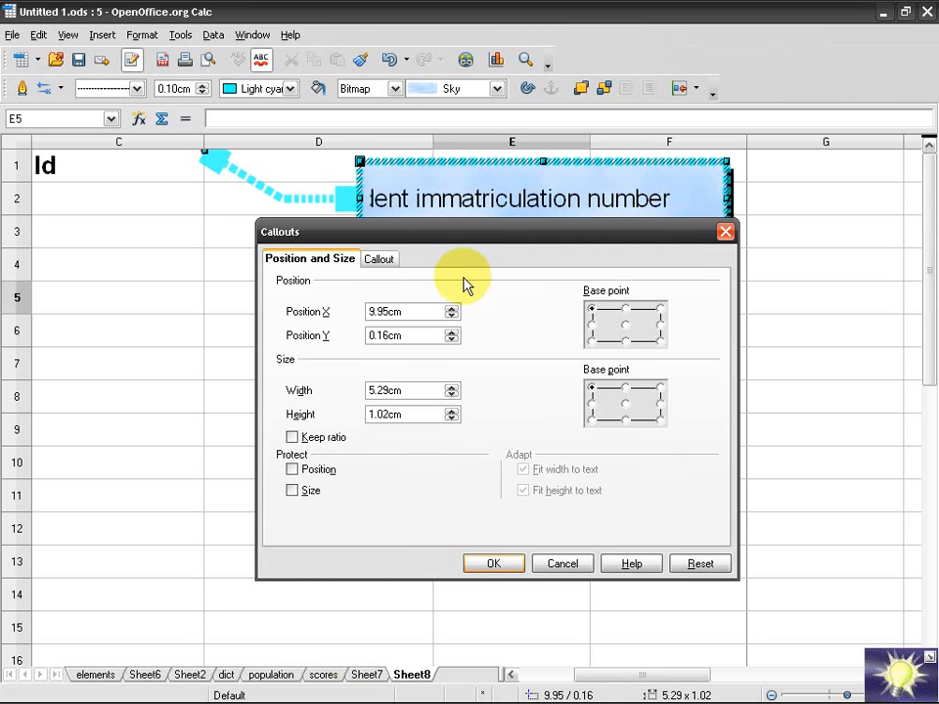
pyautogui.moveTo(456, 242); pyautogui.dragTo(434, 300)
pyautogui.click(601, 387)
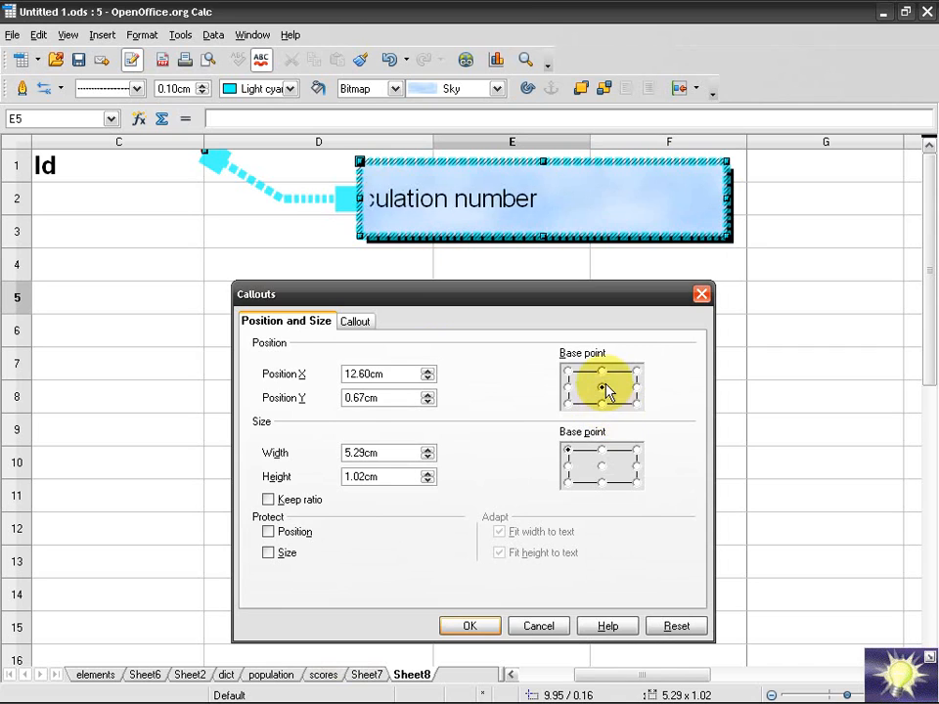
pyautogui.click(478, 627)
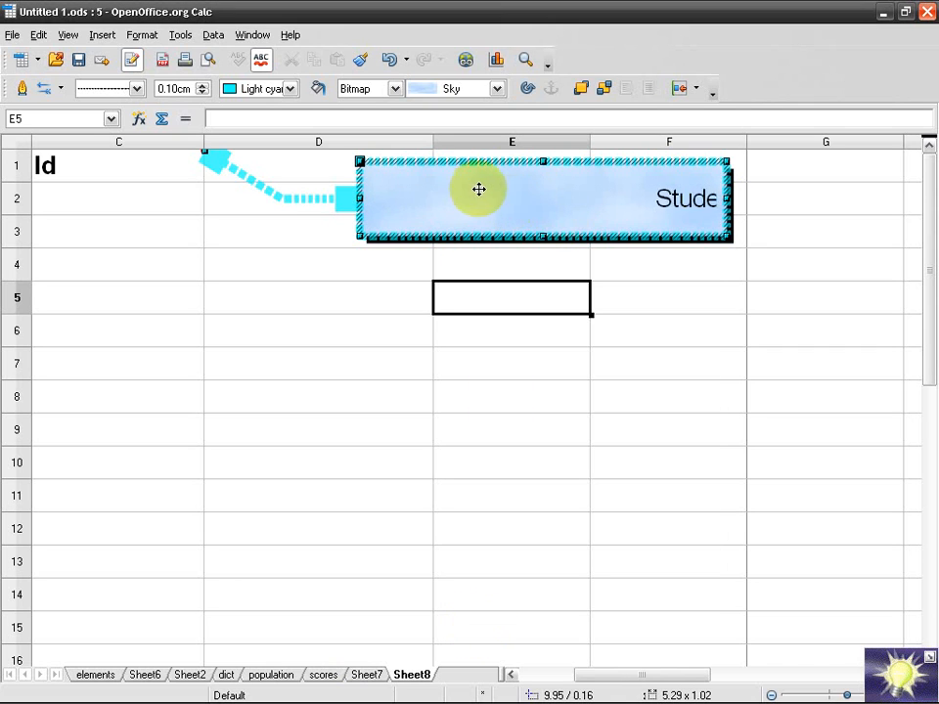
# Select the comment box, set its horizontal position to 10.35 cm in the position and size settings, and confirm
pyautogui.click(304, 334)
pyautogui.click(429, 172)
pyautogui.rightClick(433, 174)
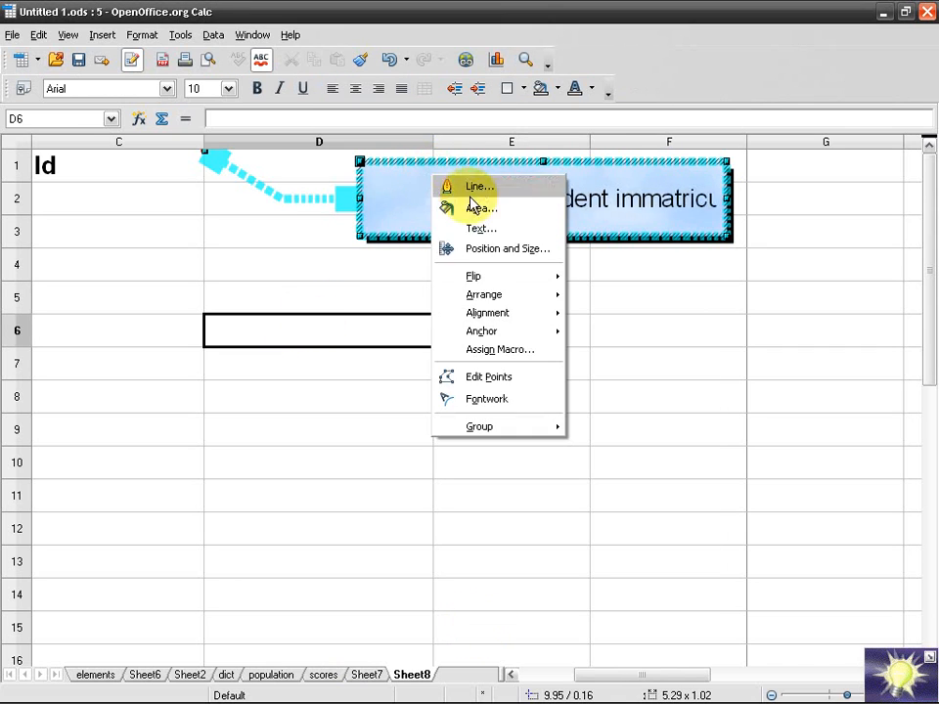
pyautogui.click(513, 247)
pyautogui.click(429, 368)
pyautogui.click(429, 370)
pyautogui.click(466, 624)
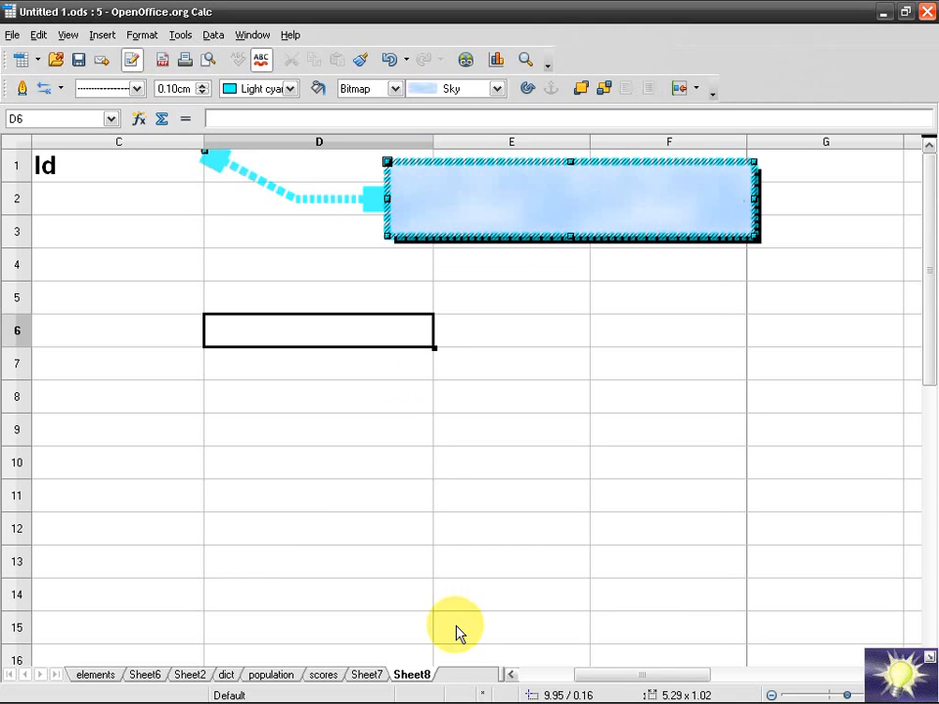
# Set the comment box's callout style to Straight Line and confirm
pyautogui.rightClick(481, 196)
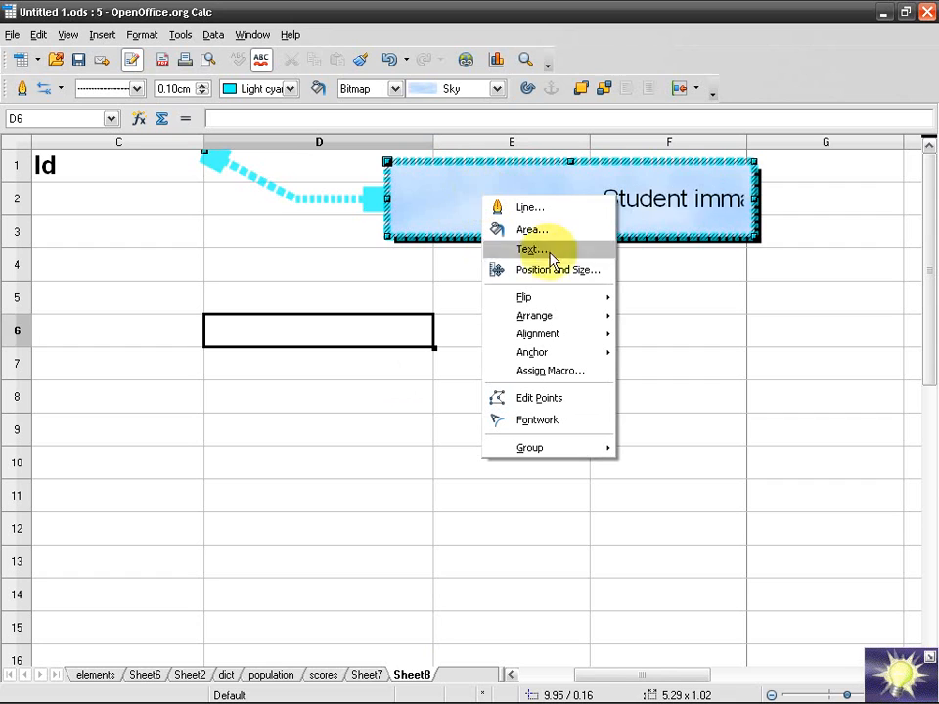
pyautogui.click(583, 270)
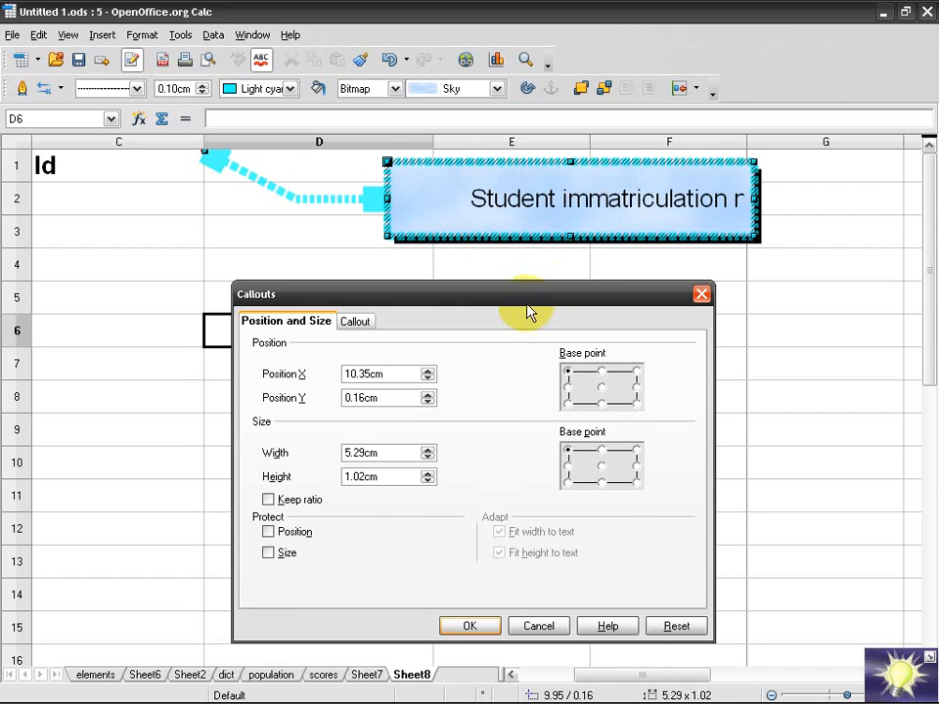
pyautogui.click(367, 328)
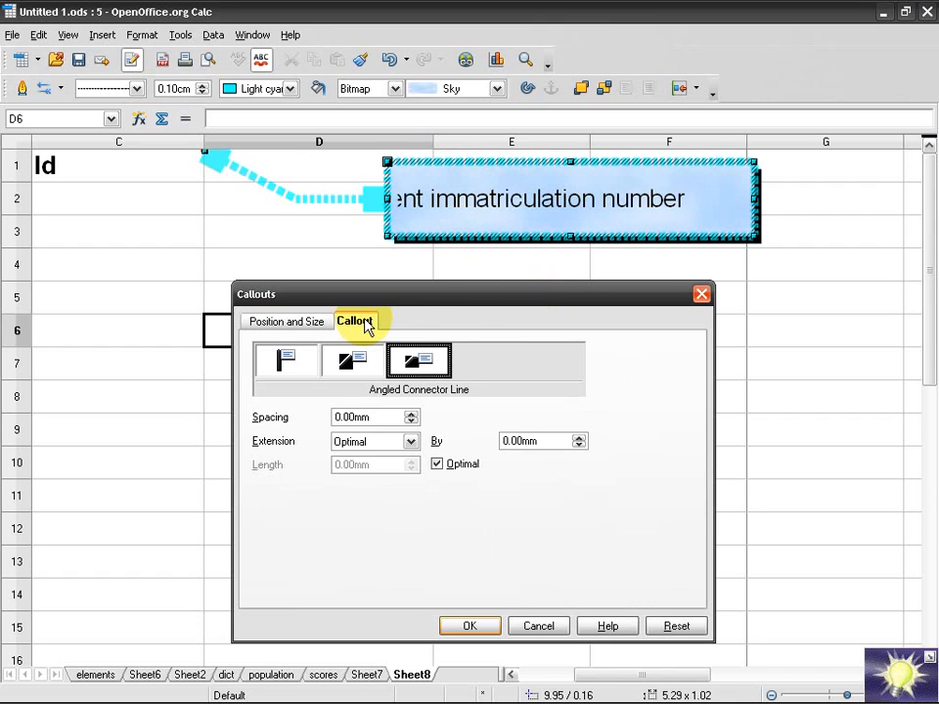
pyautogui.click(293, 360)
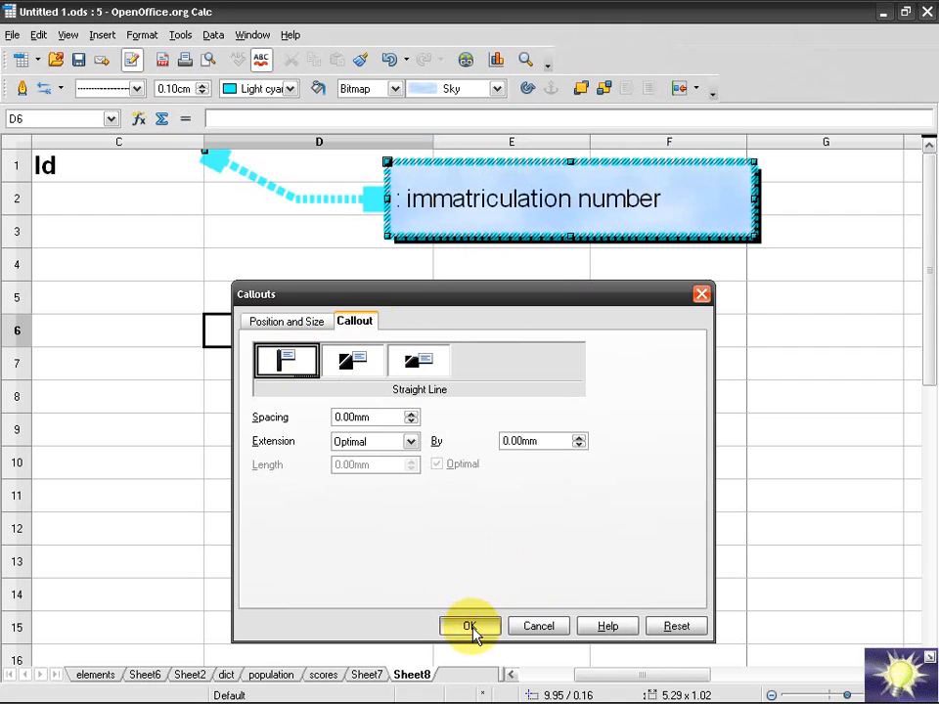
pyautogui.click(469, 626)
# Set the comment's callout style to Angled Line and move the comment box down to about rows 4 to 6
pyautogui.rightClick(437, 208)
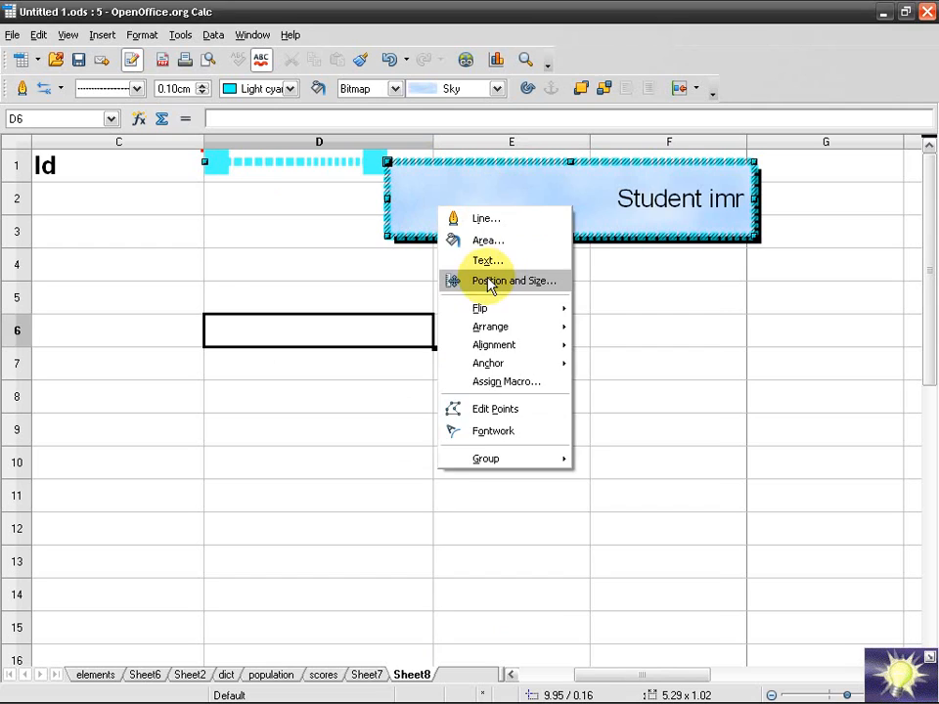
pyautogui.click(489, 282)
pyautogui.click(350, 364)
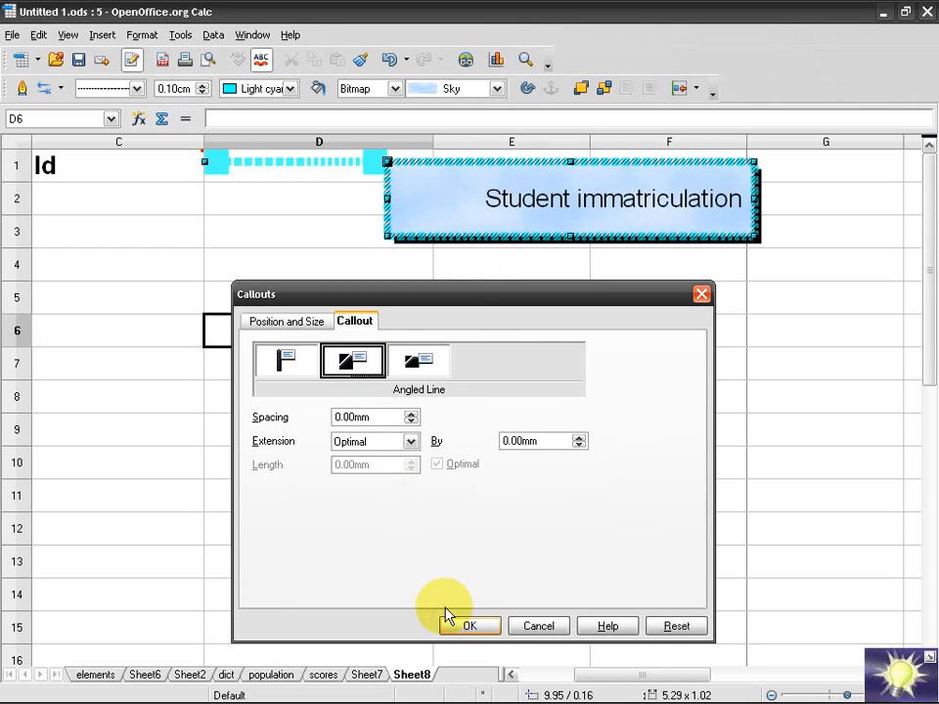
pyautogui.click(468, 626)
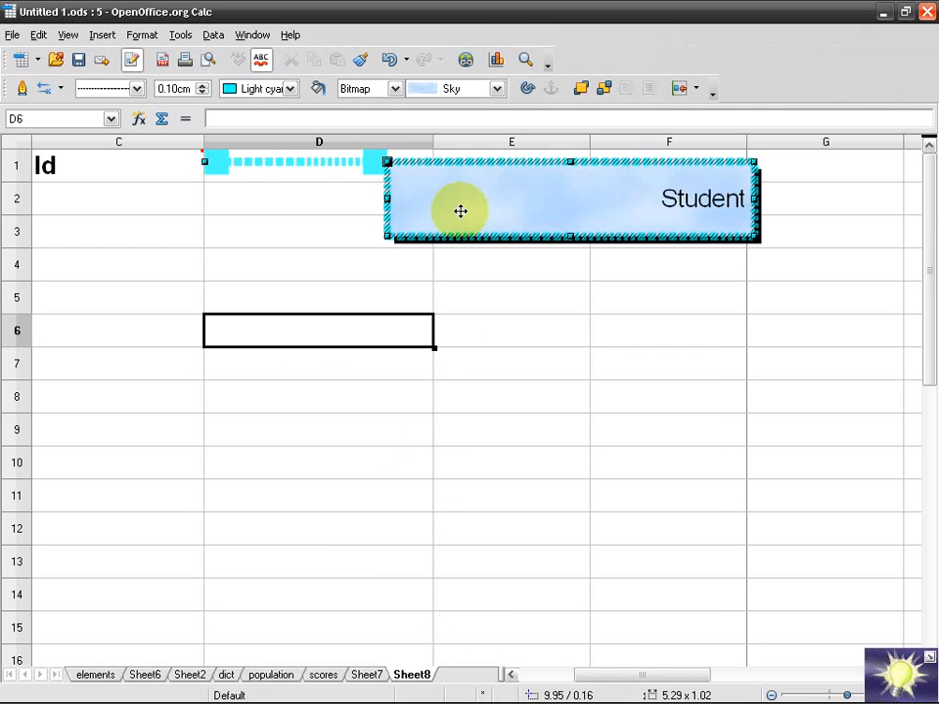
pyautogui.moveTo(505, 163); pyautogui.dragTo(502, 263)
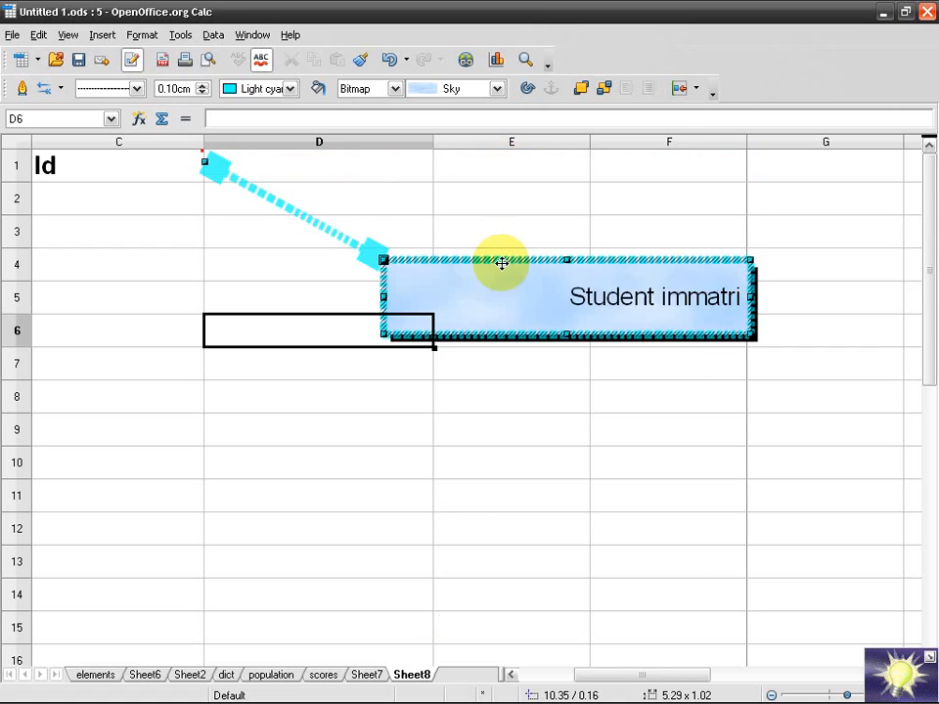
# Change the moved comment box's callout style back to Straight Line and confirm
pyautogui.rightClick(479, 277)
pyautogui.click(553, 352)
pyautogui.click(280, 359)
pyautogui.click(471, 627)
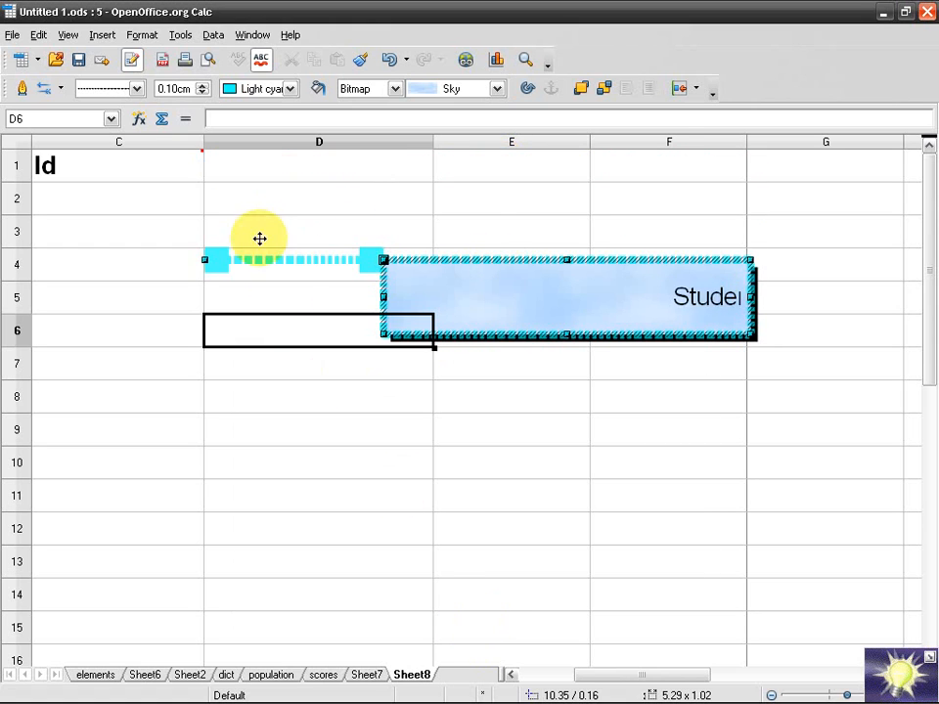
# Undo the last comment box change, reopen its callout settings, and confirm them with Angled Line selected
pyautogui.click(391, 61)
pyautogui.rightClick(442, 293)
pyautogui.click(529, 366)
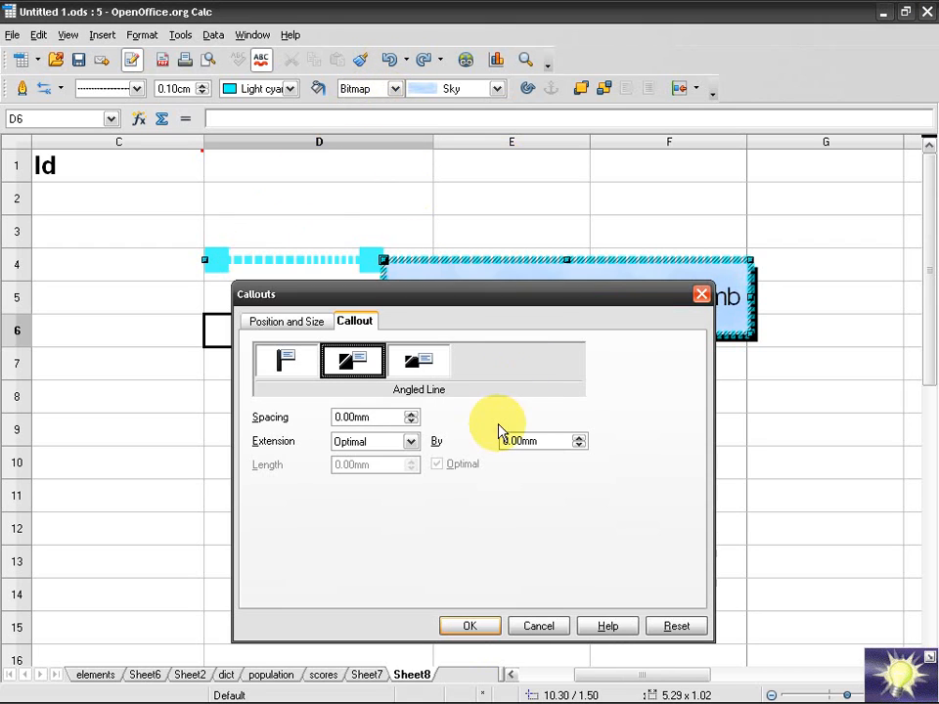
pyautogui.click(471, 626)
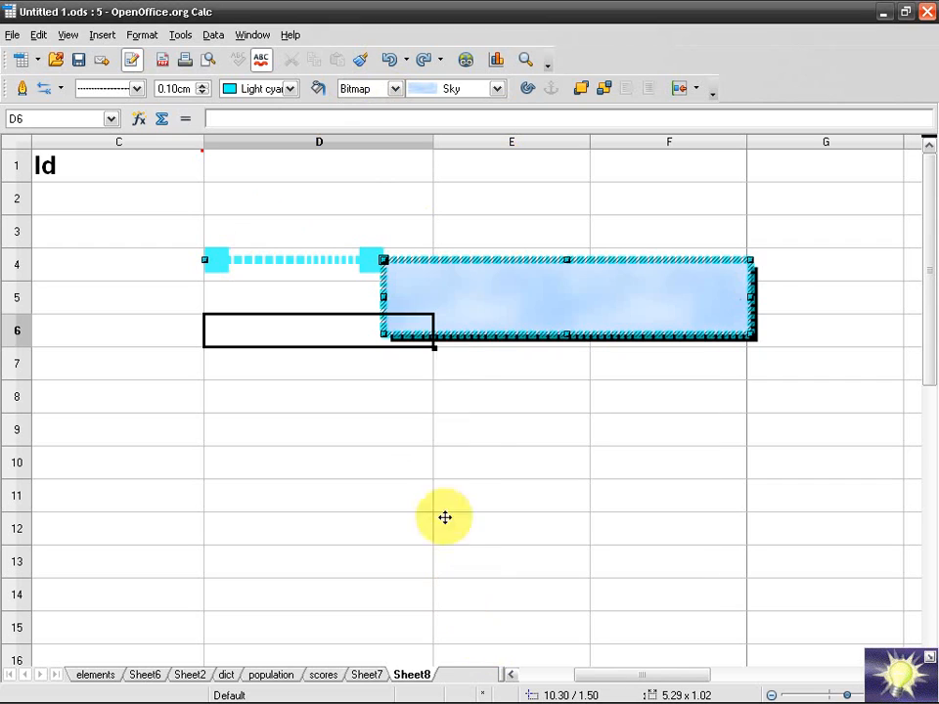
# Reapply the Straight Line callout style to the comment box in place of Angled Line
pyautogui.rightClick(431, 298)
pyautogui.click(500, 371)
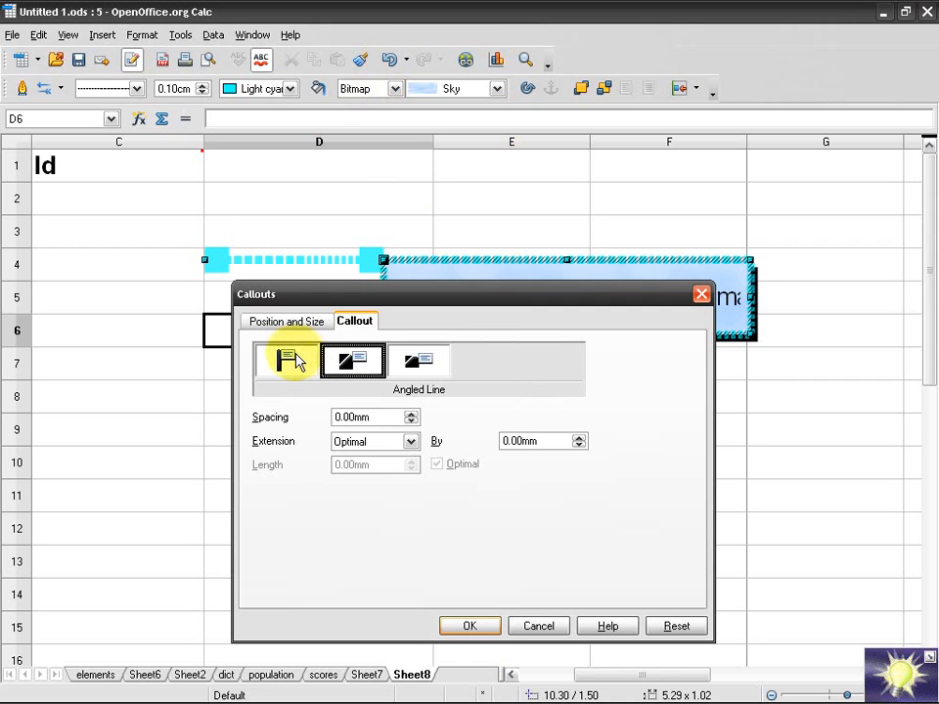
pyautogui.click(293, 360)
pyautogui.click(472, 626)
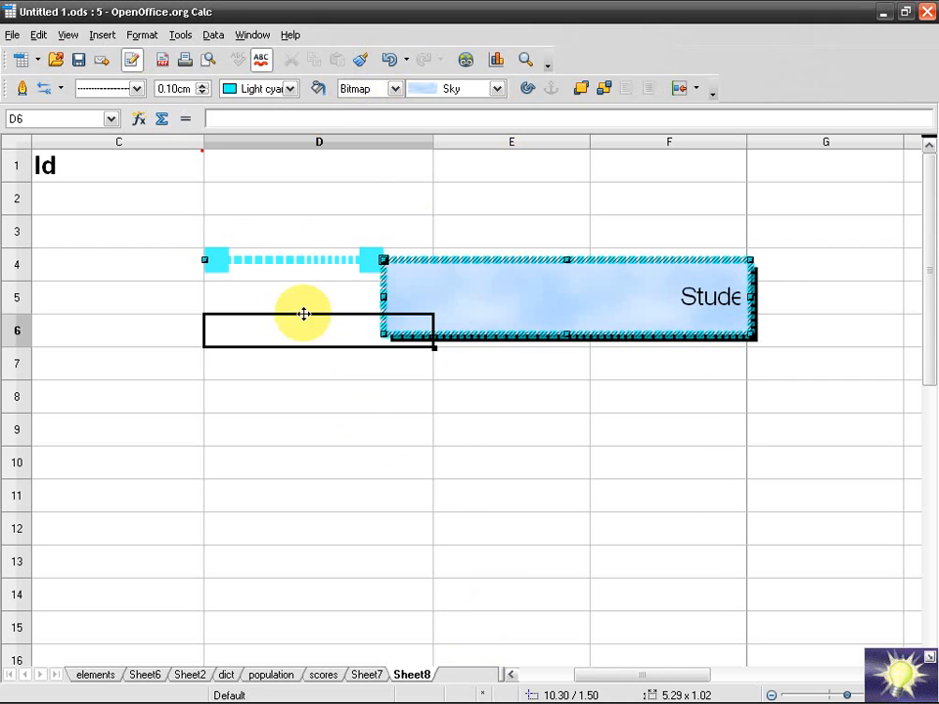
# Undo the comment box's move back to the top rows and set its callout style to Angled Connector Line
pyautogui.click(389, 60)
pyautogui.rightClick(438, 195)
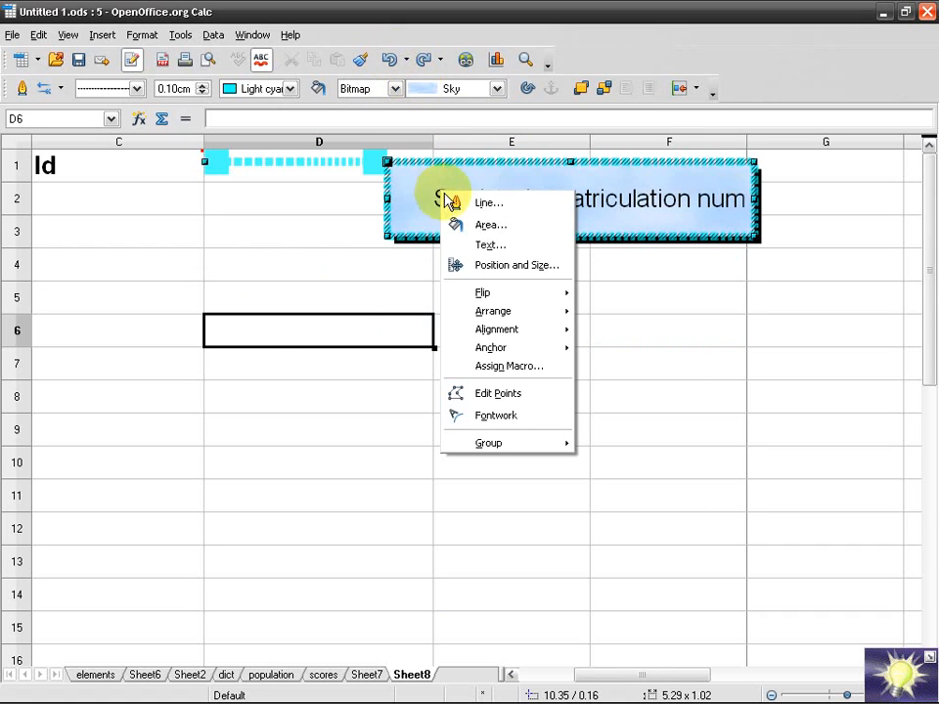
pyautogui.click(513, 266)
pyautogui.click(414, 364)
pyautogui.click(478, 624)
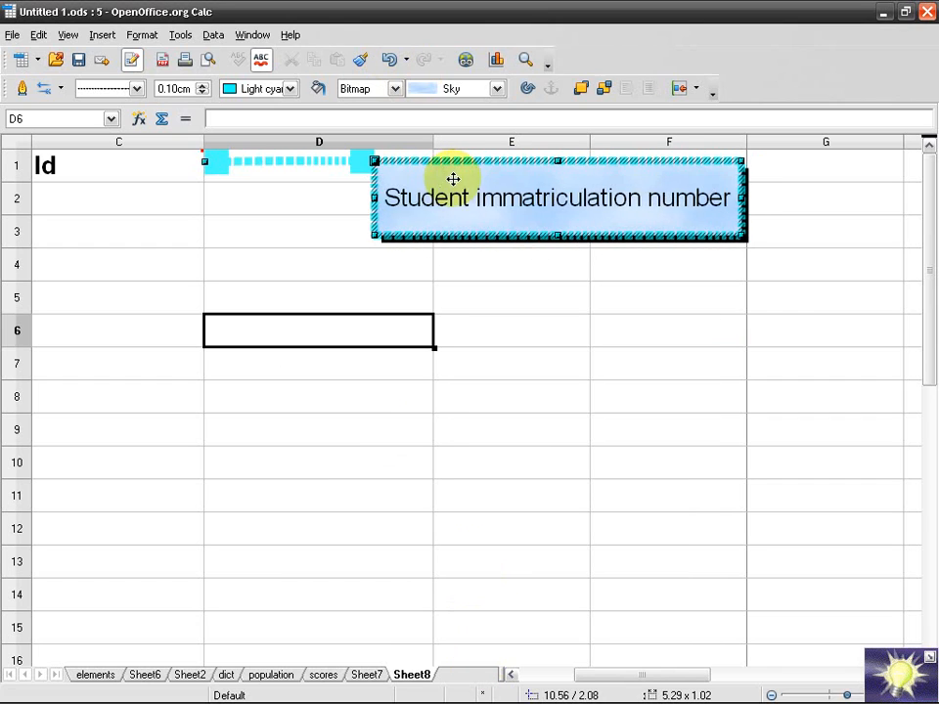
# Move the comment box slightly down and to the right, then adjust the spacing between its callout line and the box
pyautogui.moveTo(459, 163); pyautogui.dragTo(502, 202)
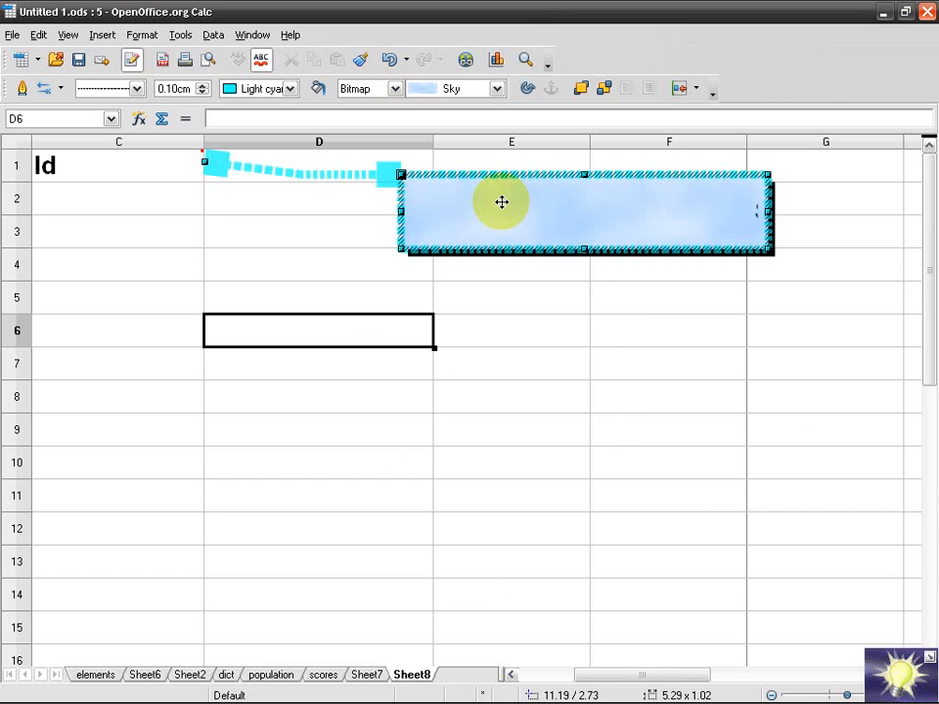
pyautogui.rightClick(502, 202)
pyautogui.click(563, 286)
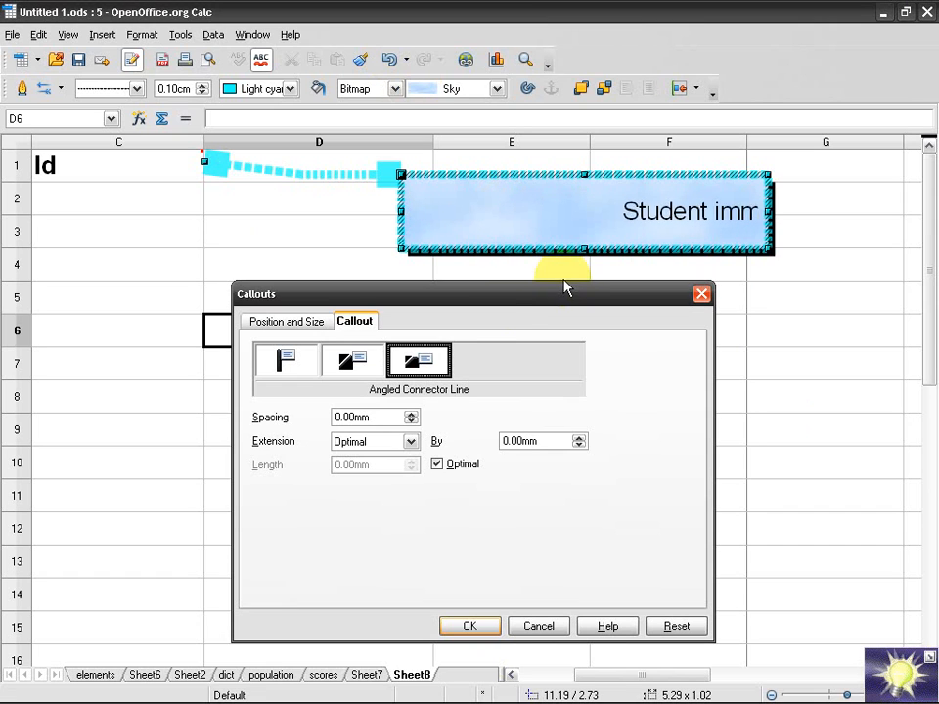
pyautogui.click(411, 421)
pyautogui.click(449, 624)
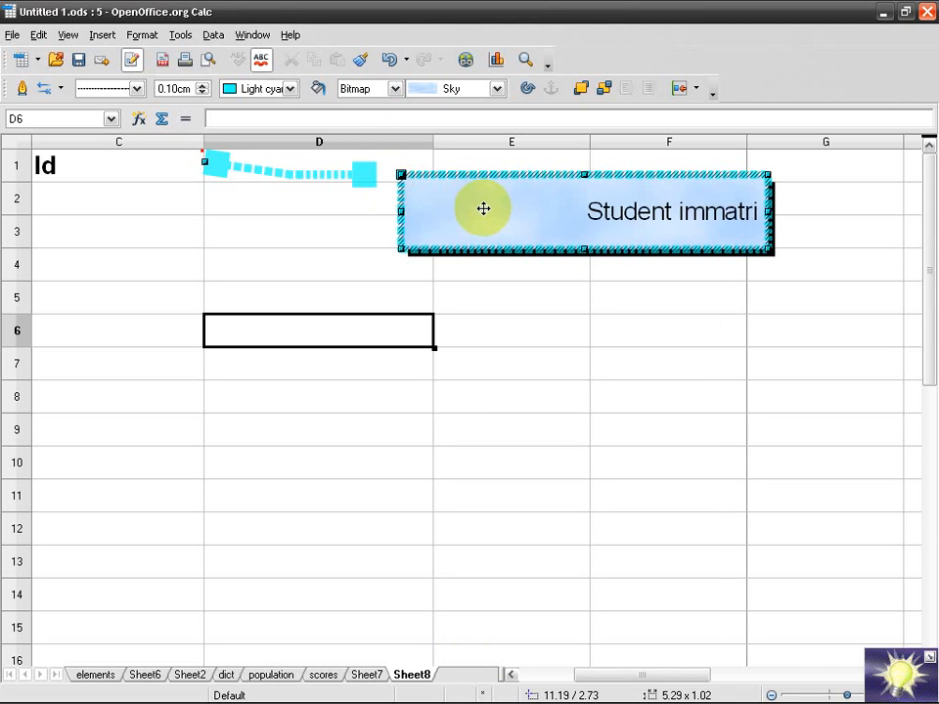
# Move the comment box further down and to the right over columns E and F, and deselect it by selecting cell D3
pyautogui.moveTo(481, 209); pyautogui.dragTo(530, 233)
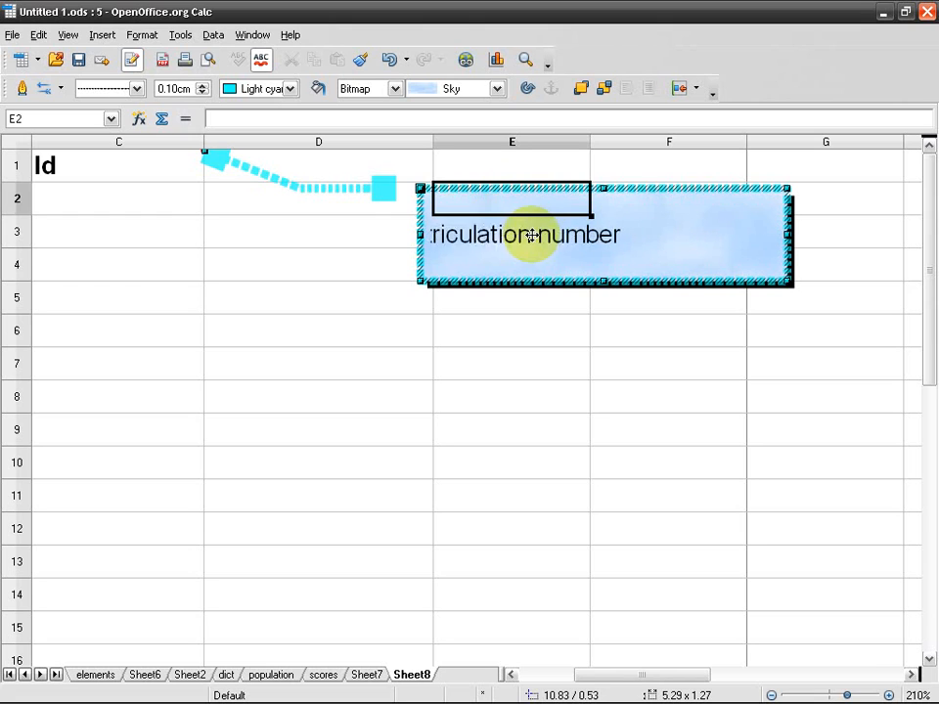
pyautogui.click(328, 212)
pyautogui.click(300, 234)
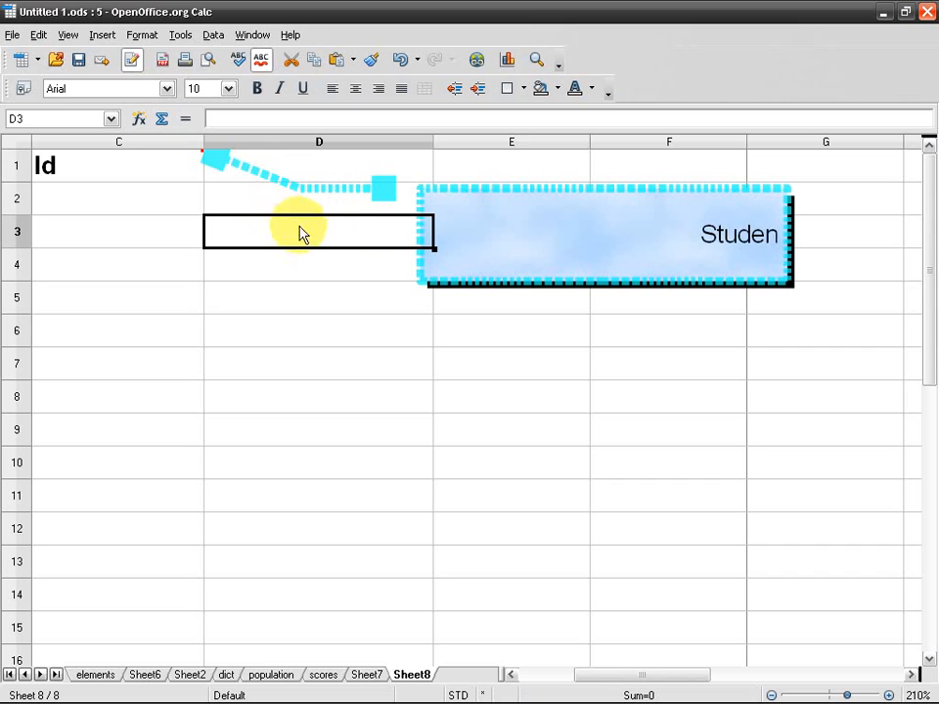
# Enable printing of comments in the sheet's page style, then check the page in print preview and close it
pyautogui.click(142, 36)
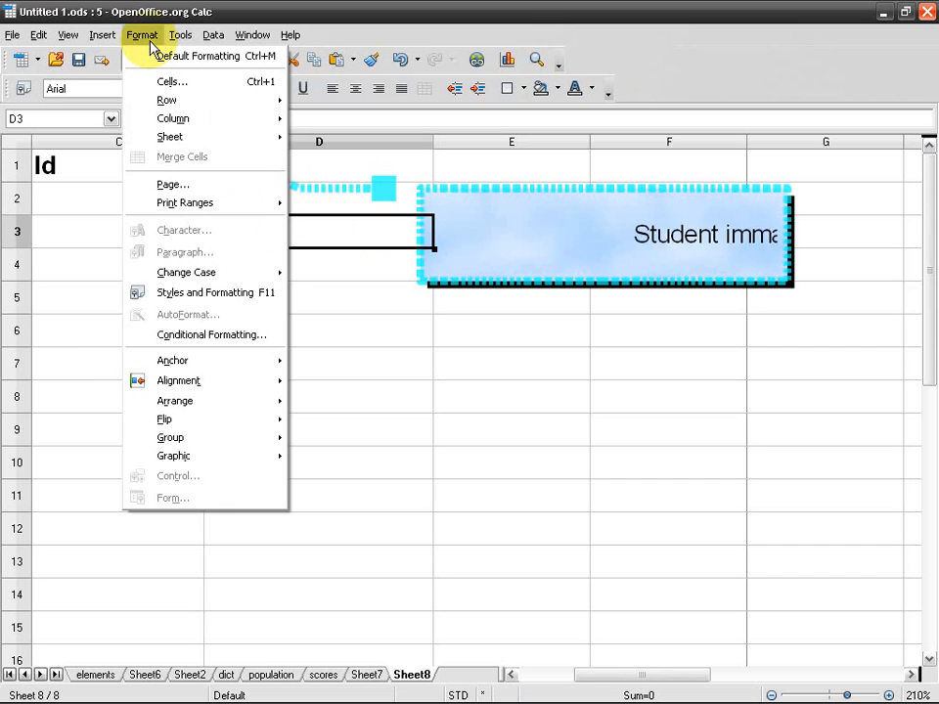
pyautogui.click(210, 191)
pyautogui.click(296, 256)
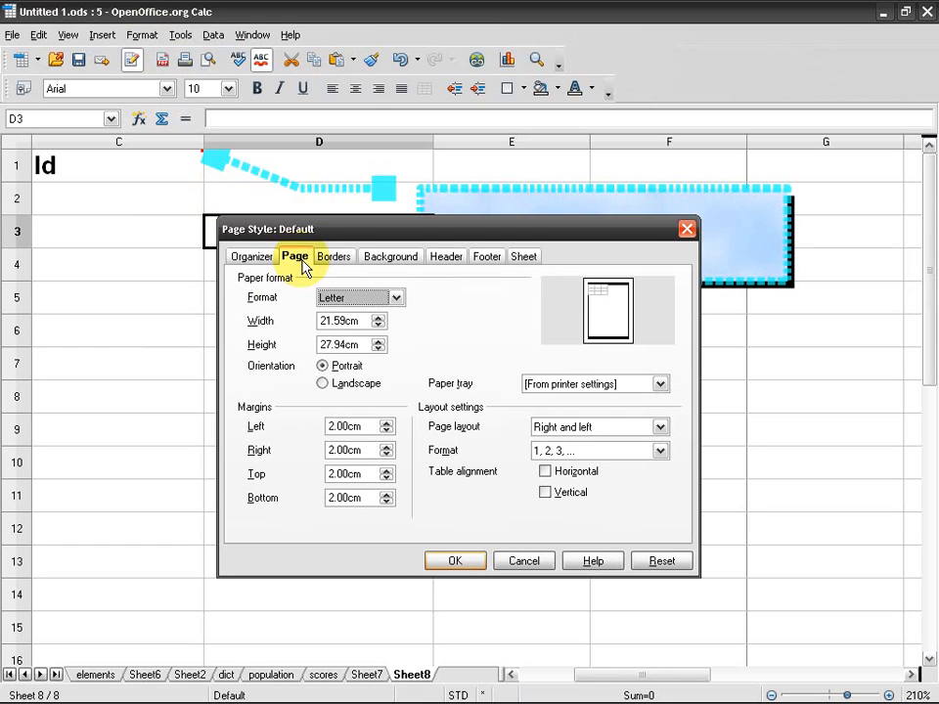
pyautogui.click(521, 258)
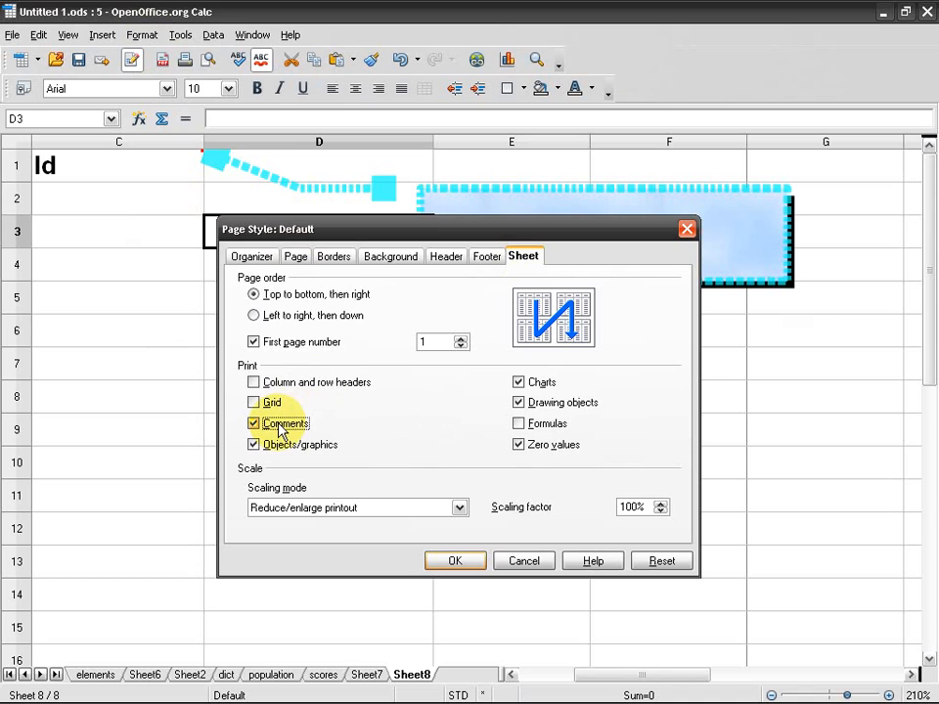
pyautogui.click(455, 560)
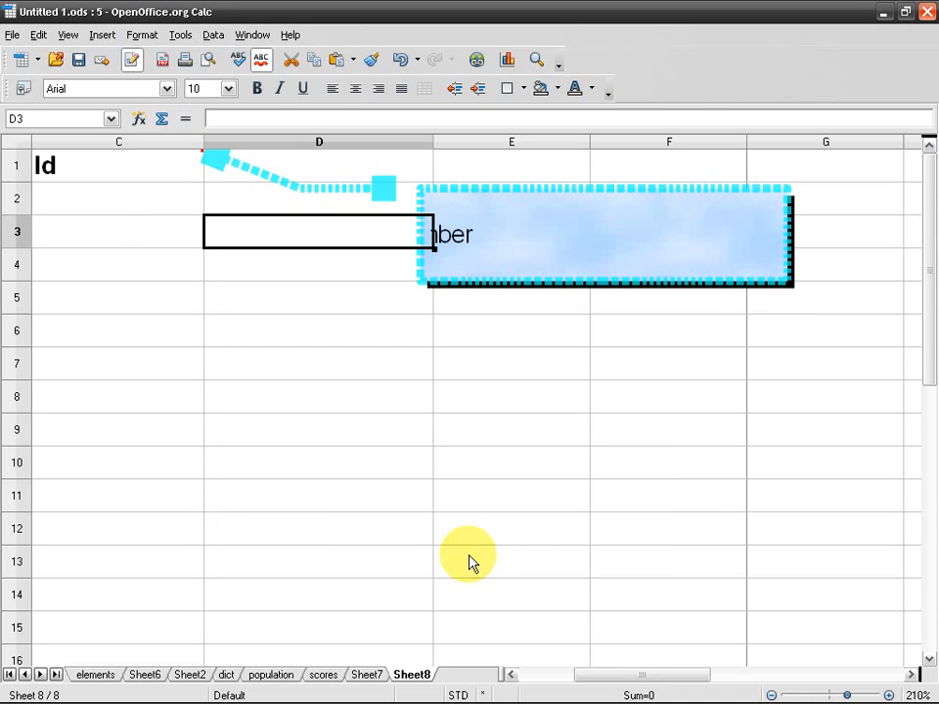
pyautogui.click(209, 61)
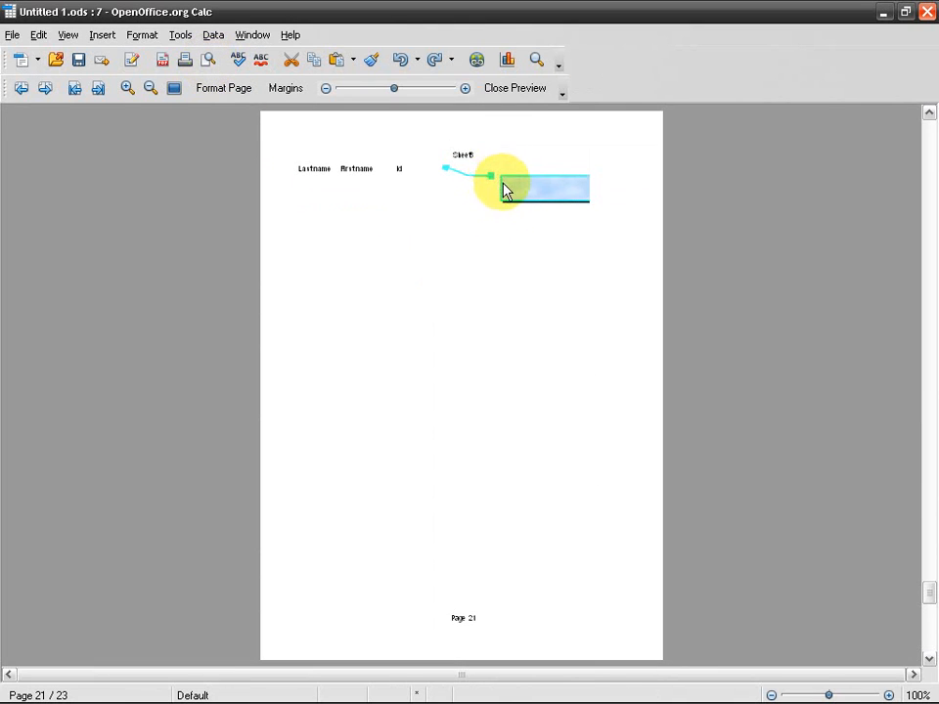
pyautogui.click(512, 90)
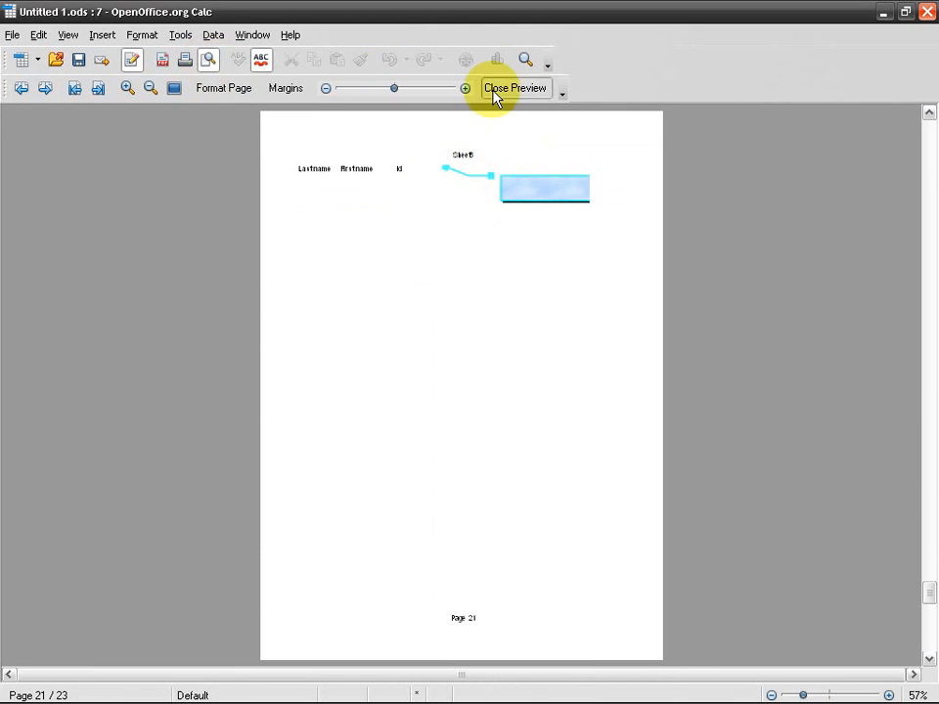
# Turn off printing of comments in the sheet's page style and confirm
pyautogui.click(149, 34)
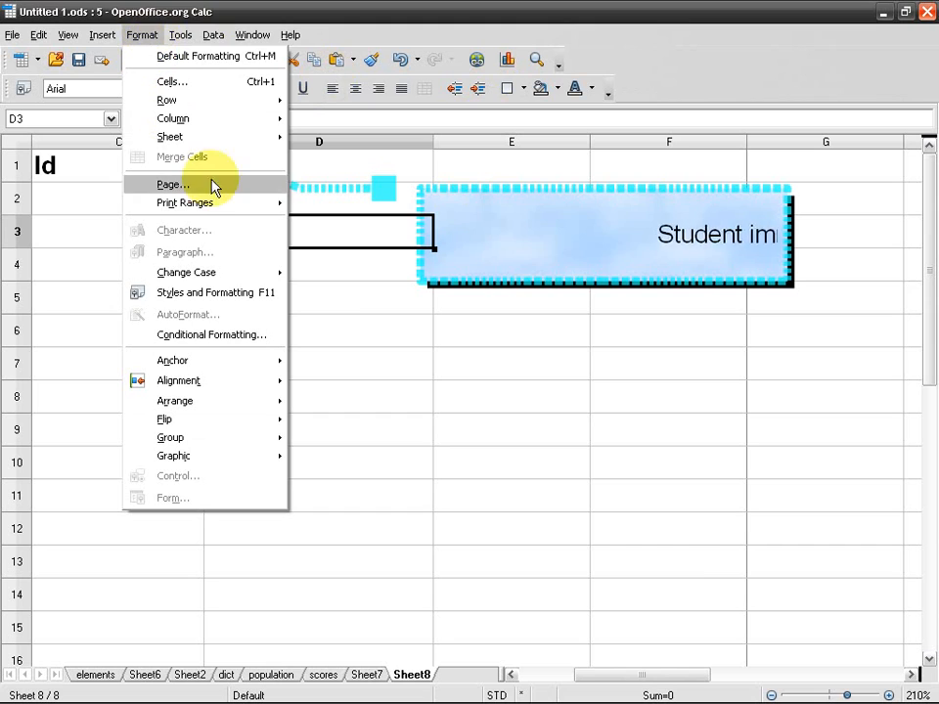
pyautogui.click(211, 185)
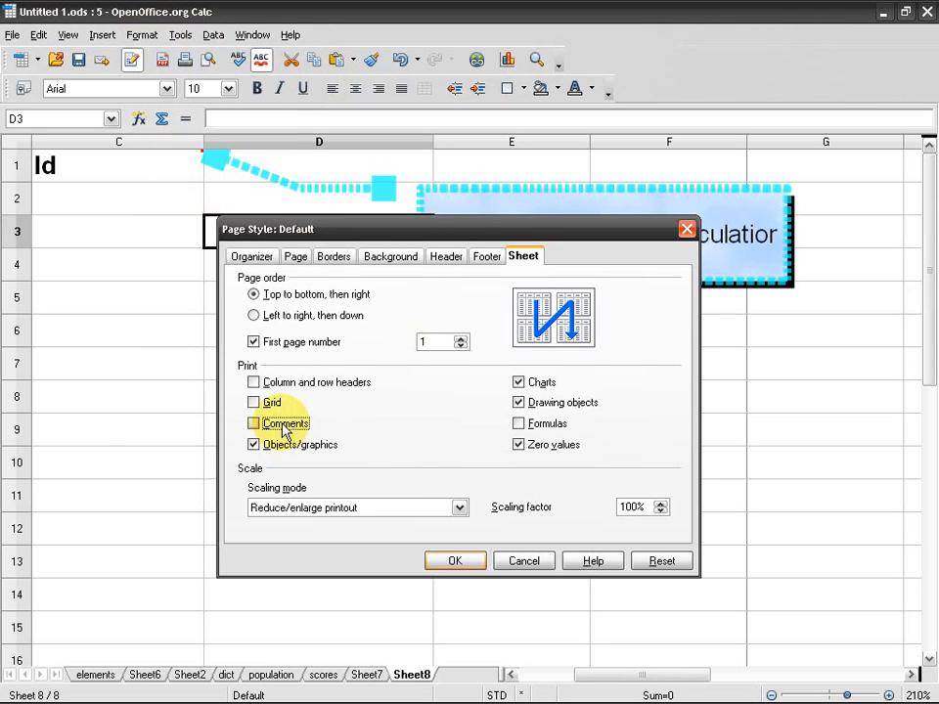
pyautogui.click(455, 561)
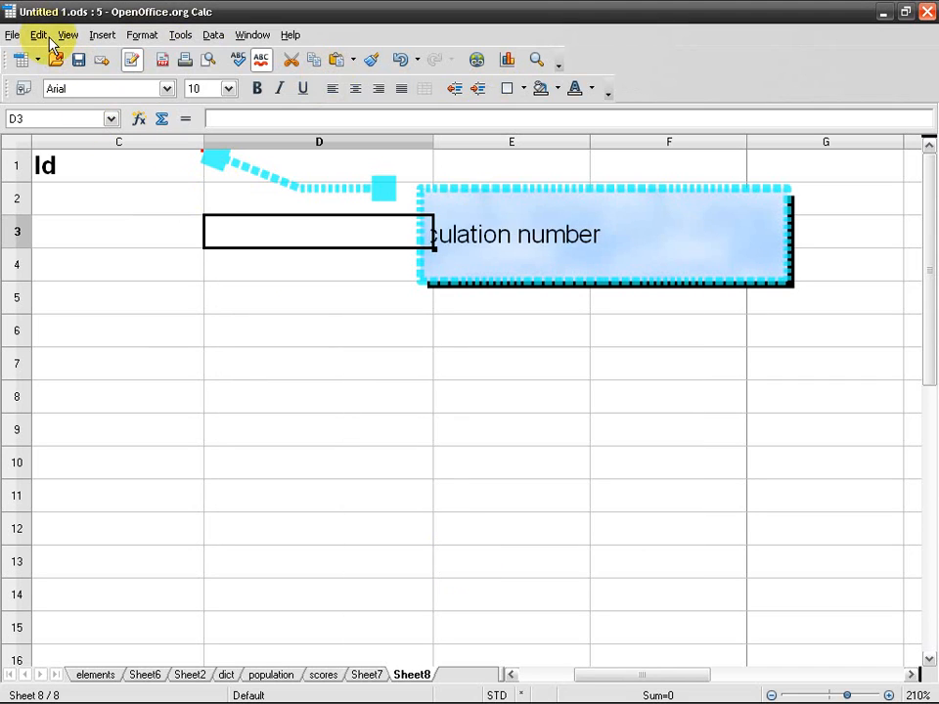
# Examine the document's pages in print preview to see how the comment prints, then close the preview
pyautogui.click(212, 60)
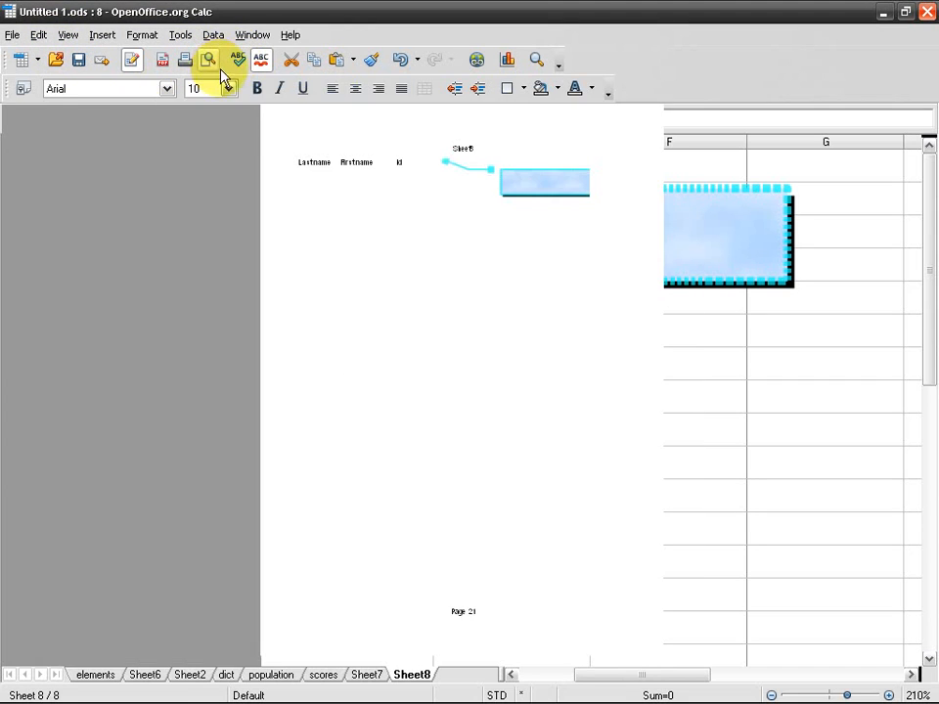
pyautogui.scroll(2, 478, 238)
pyautogui.scroll(-2, 479, 238)
pyautogui.scroll(4, 478, 237)
pyautogui.scroll(3, 478, 242)
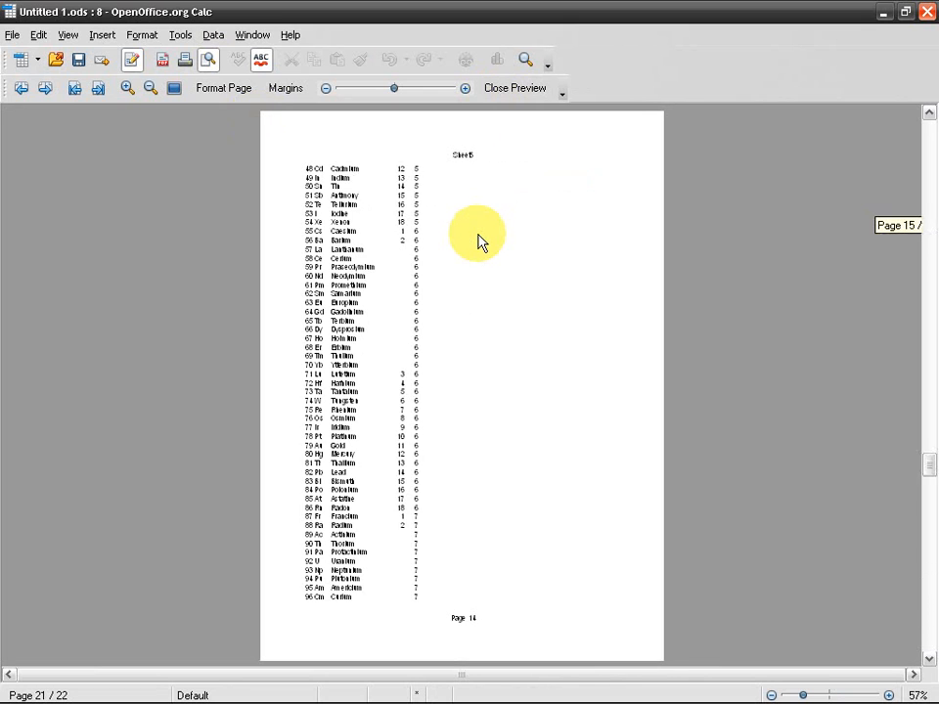
pyautogui.scroll(-6, 478, 241)
pyautogui.scroll(-2, 478, 241)
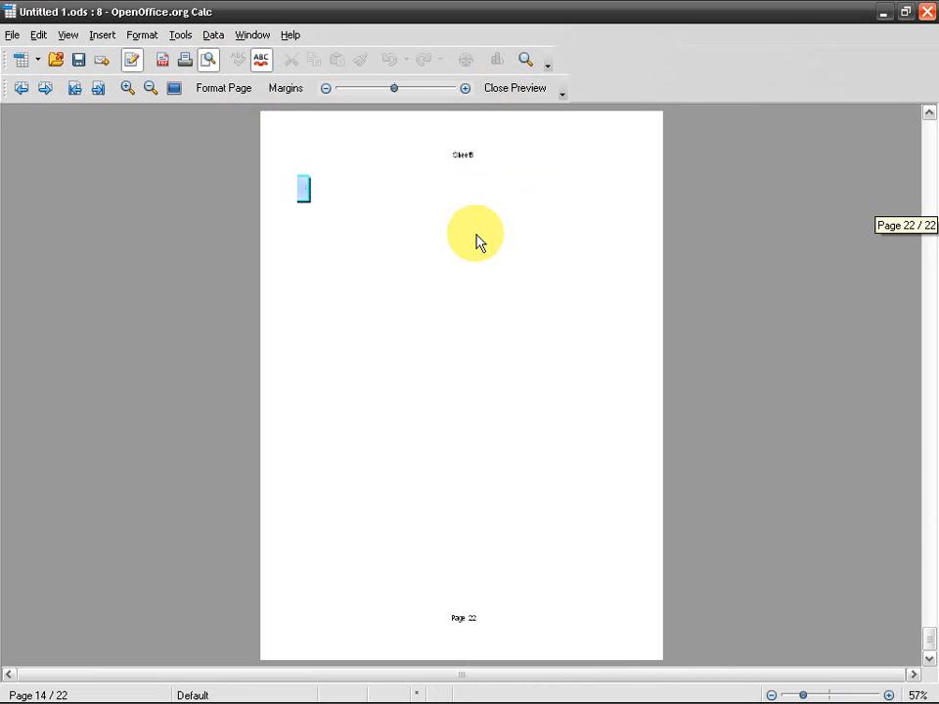
pyautogui.scroll(1, 479, 241)
pyautogui.click(495, 88)
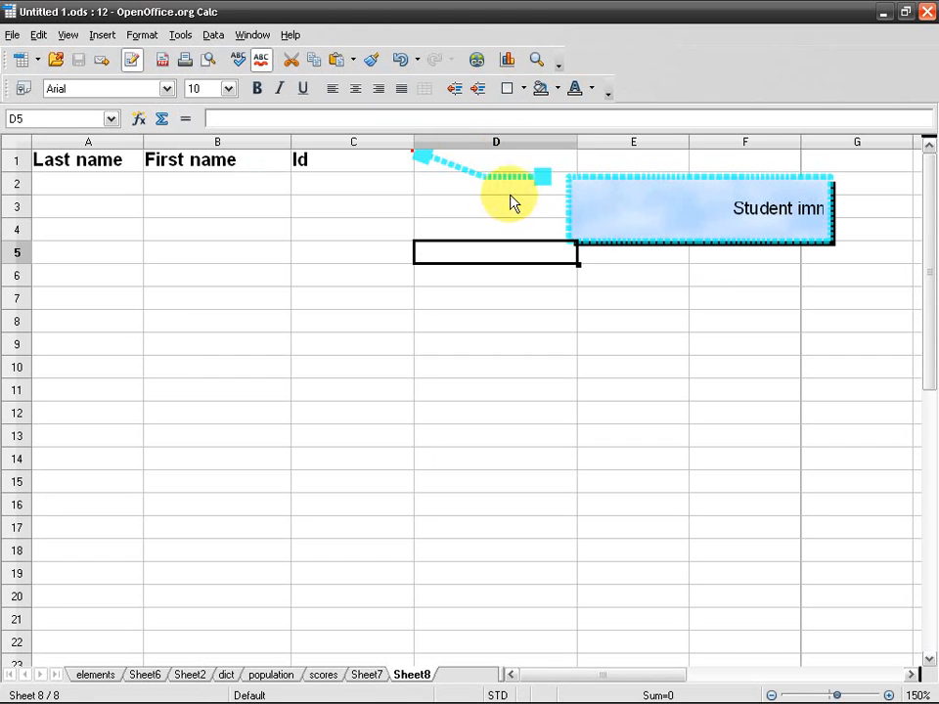
# Review the sheet's print options in the page style, then check how the comment appears in print preview and close it
pyautogui.click(534, 209)
pyautogui.click(614, 203)
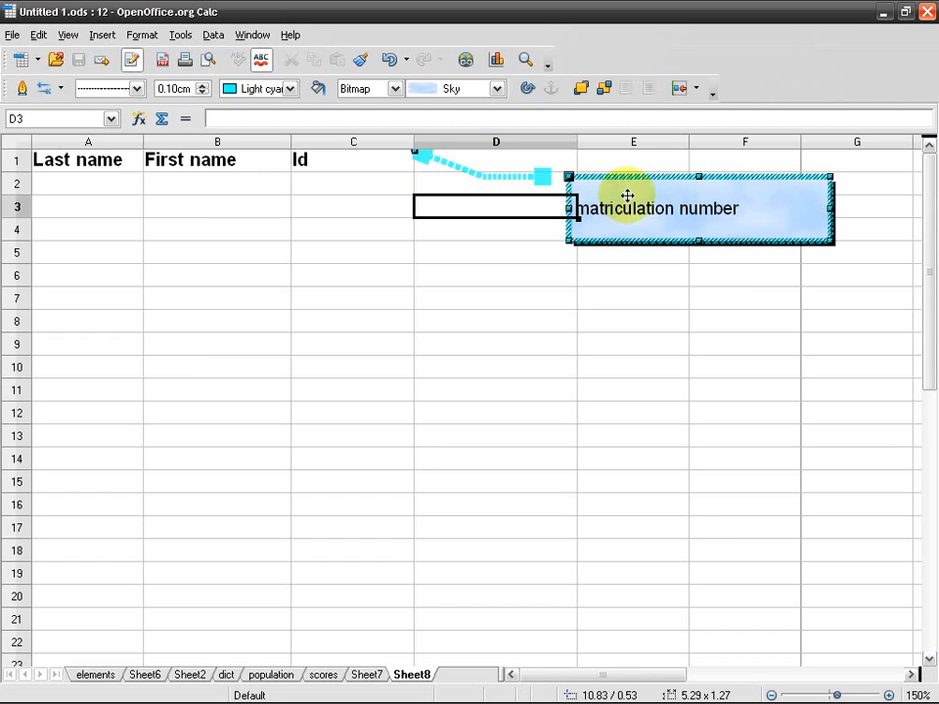
pyautogui.click(142, 36)
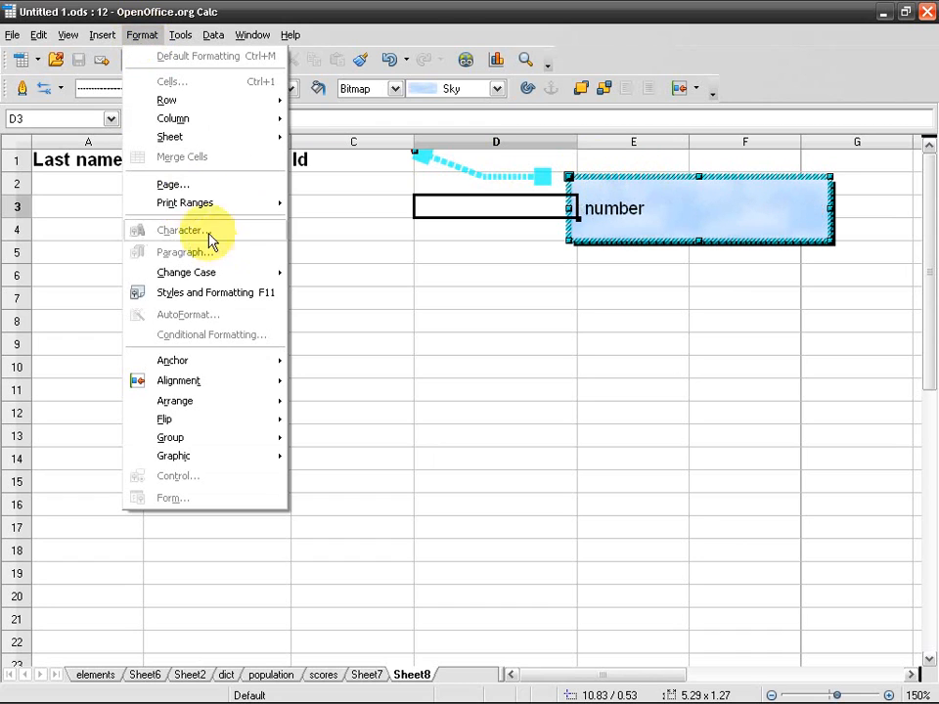
pyautogui.click(223, 186)
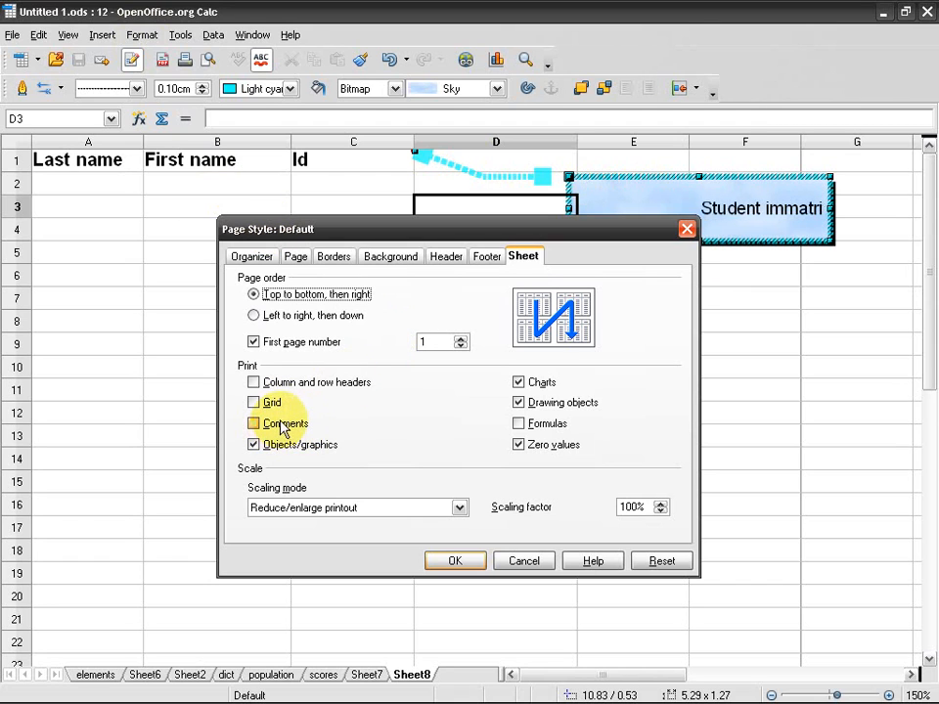
pyautogui.click(456, 559)
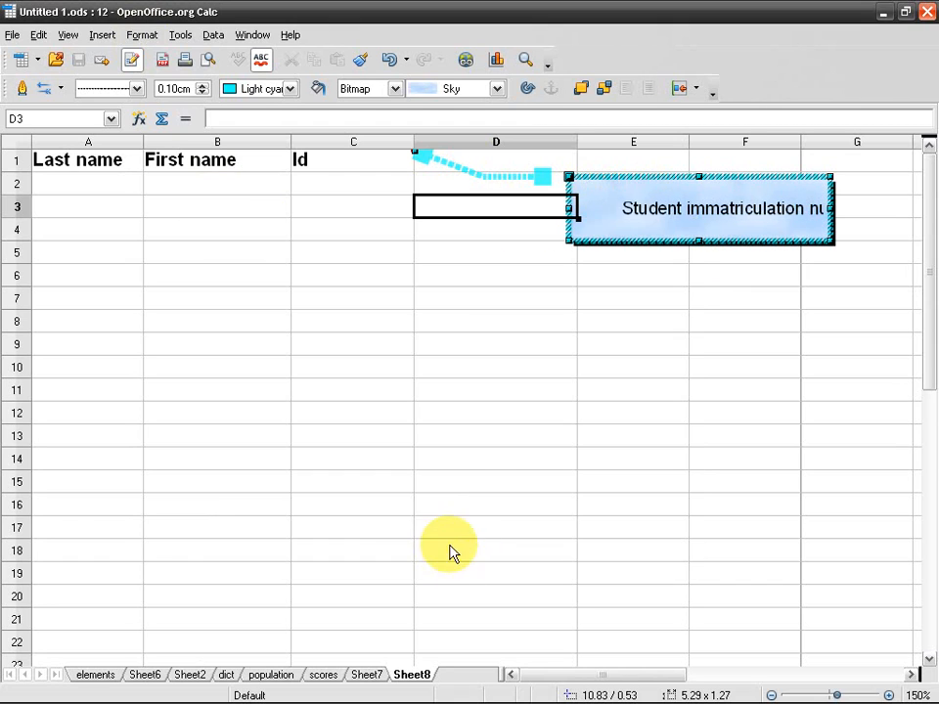
pyautogui.click(208, 60)
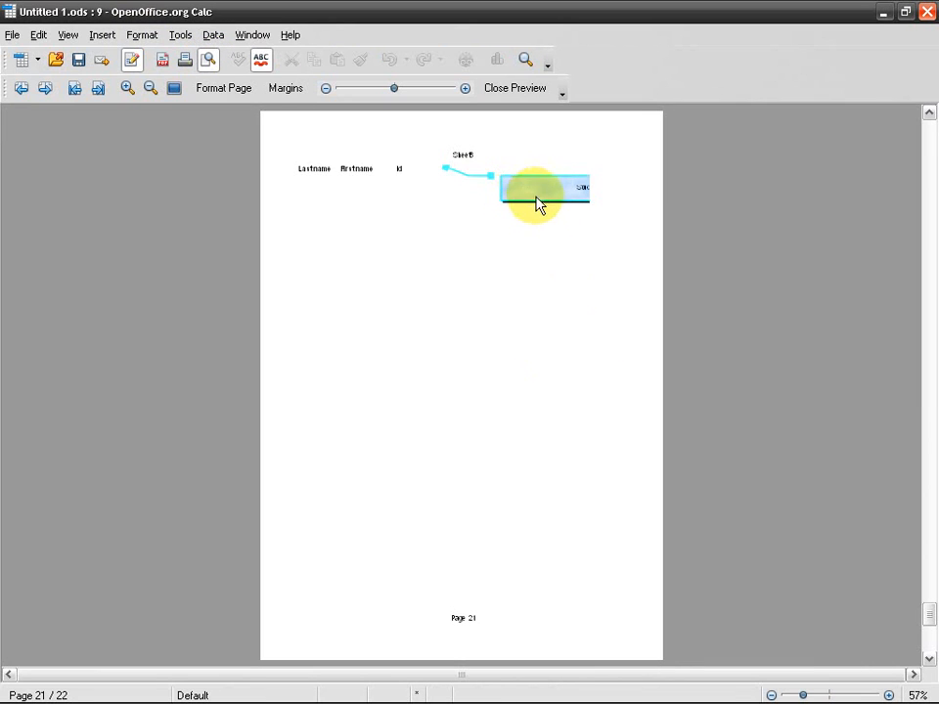
pyautogui.click(500, 92)
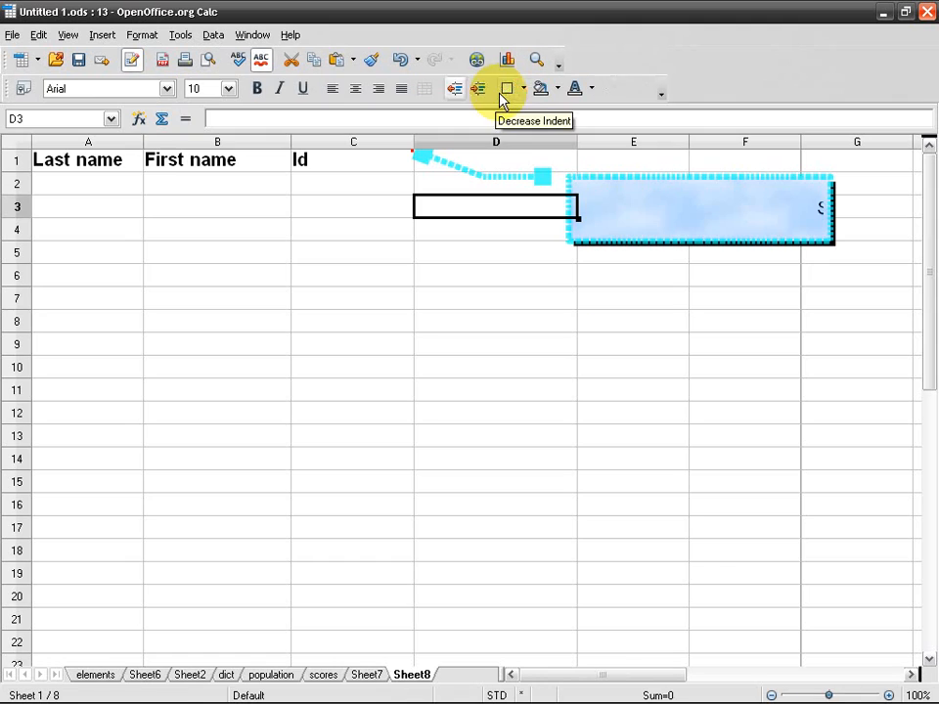
# Set the comment's text animation effect to No Effect and deselect the comment by selecting cell E6
pyautogui.click(613, 207)
pyautogui.rightClick(614, 208)
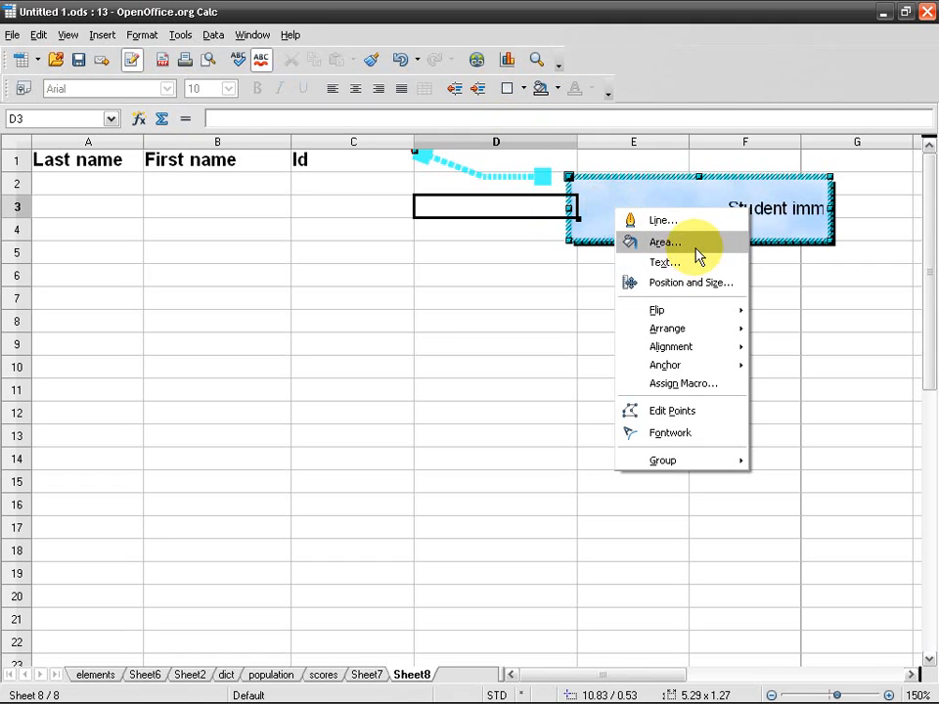
pyautogui.click(698, 264)
pyautogui.click(231, 413)
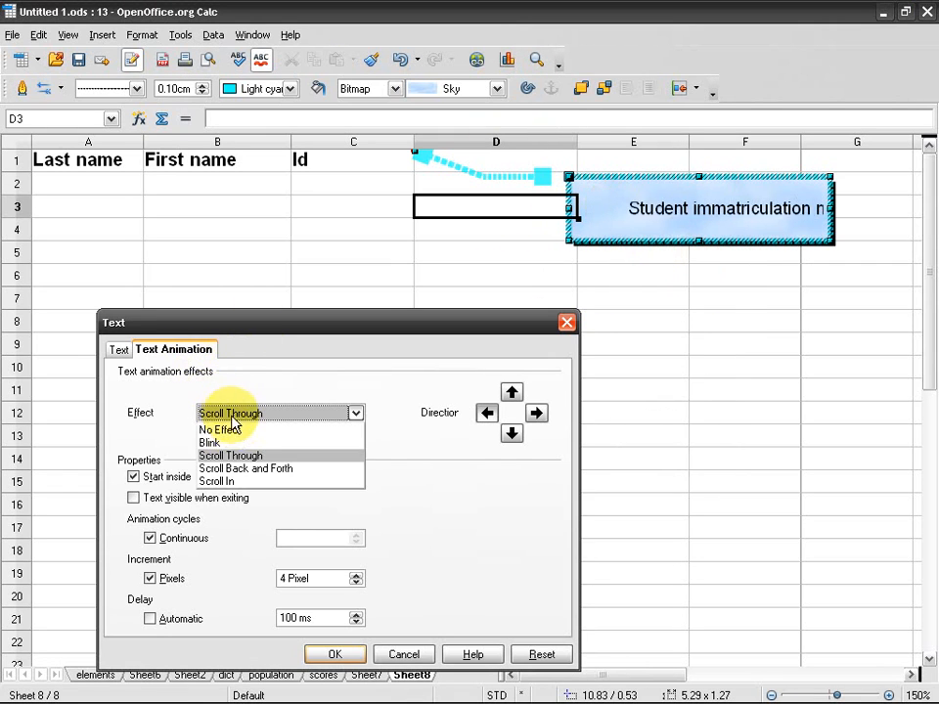
pyautogui.click(225, 427)
pyautogui.click(334, 654)
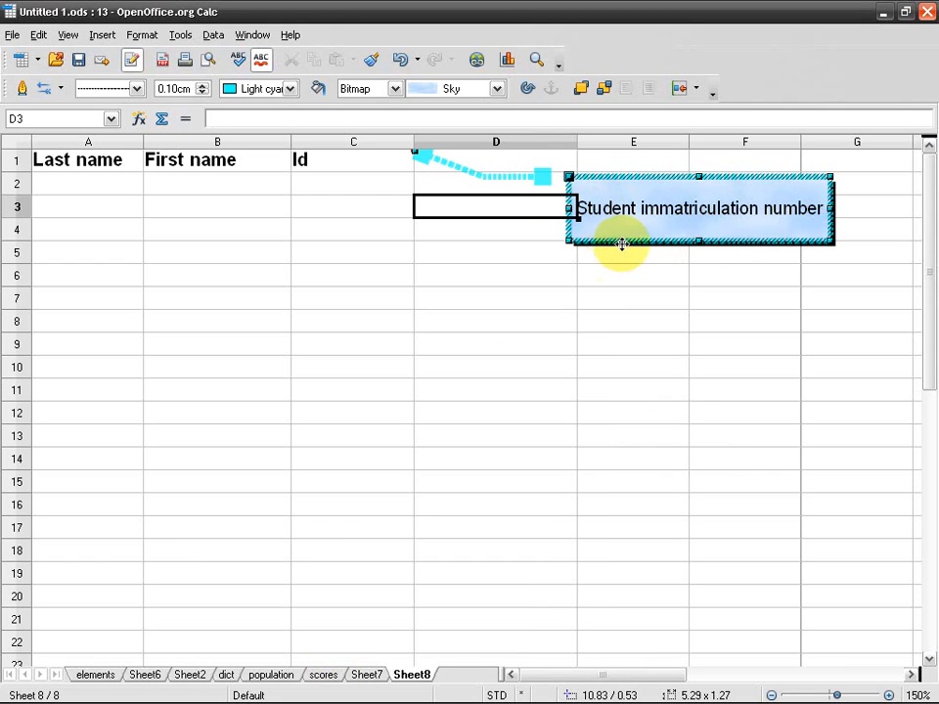
pyautogui.click(626, 274)
# Turn off printing of drawing objects in the sheet's page style and confirm
pyautogui.click(622, 216)
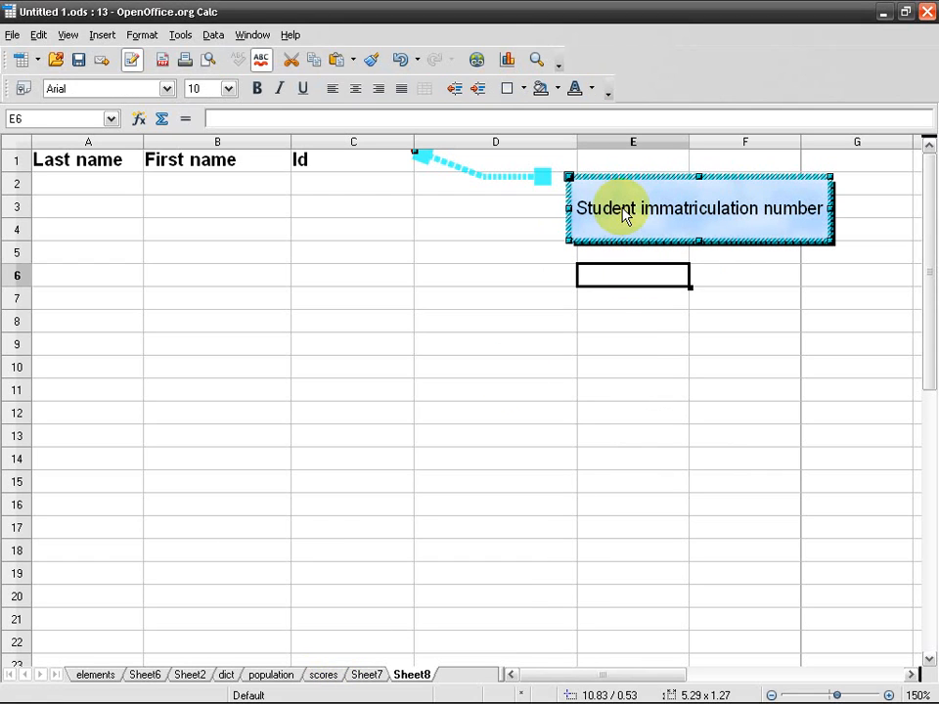
pyautogui.click(142, 34)
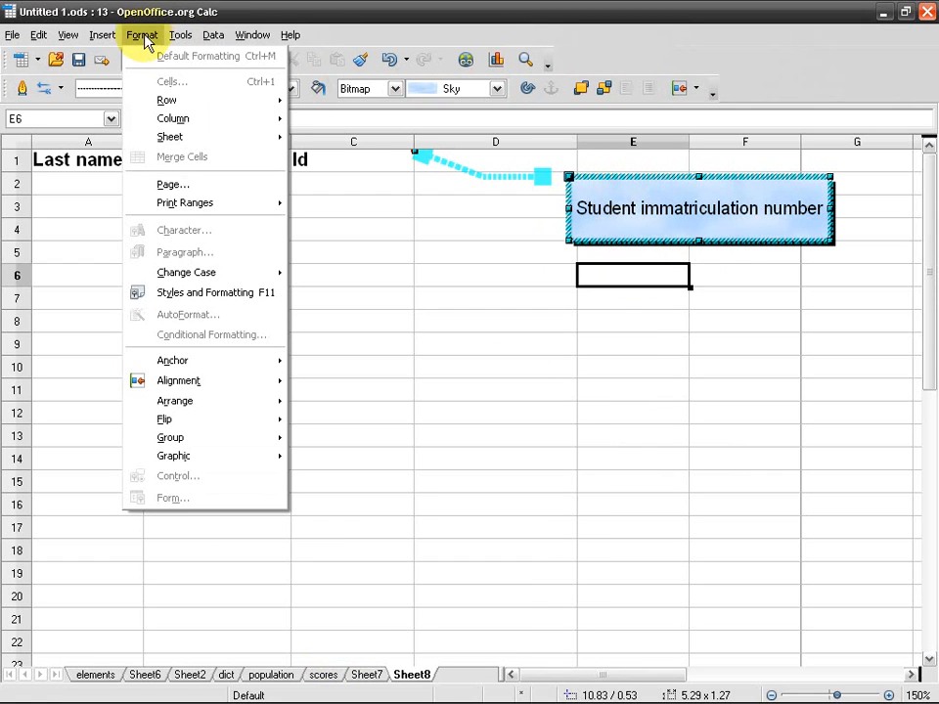
pyautogui.click(217, 193)
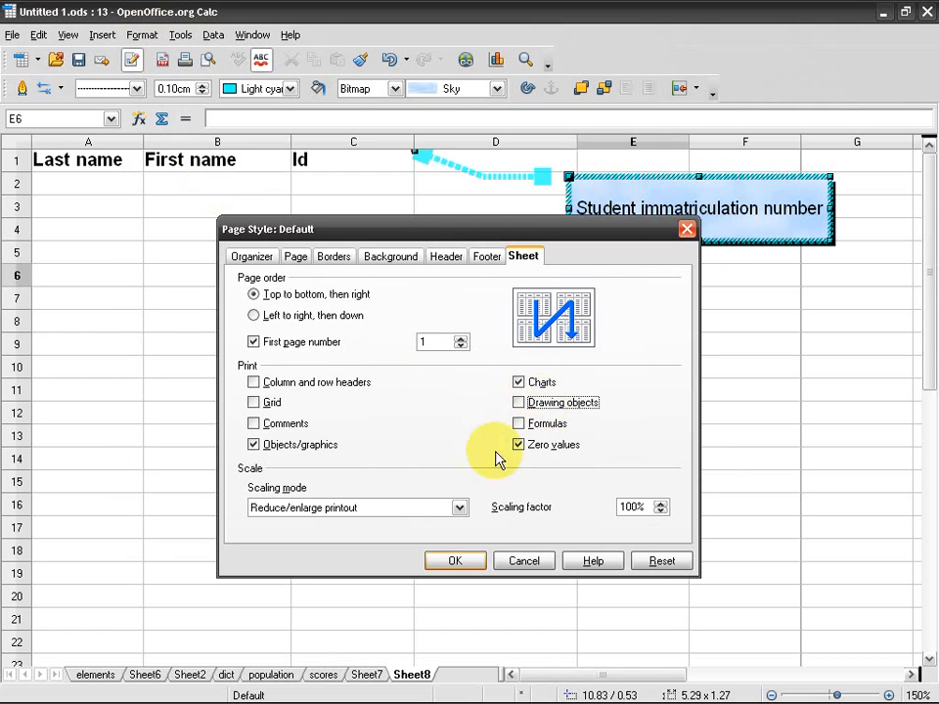
pyautogui.click(472, 567)
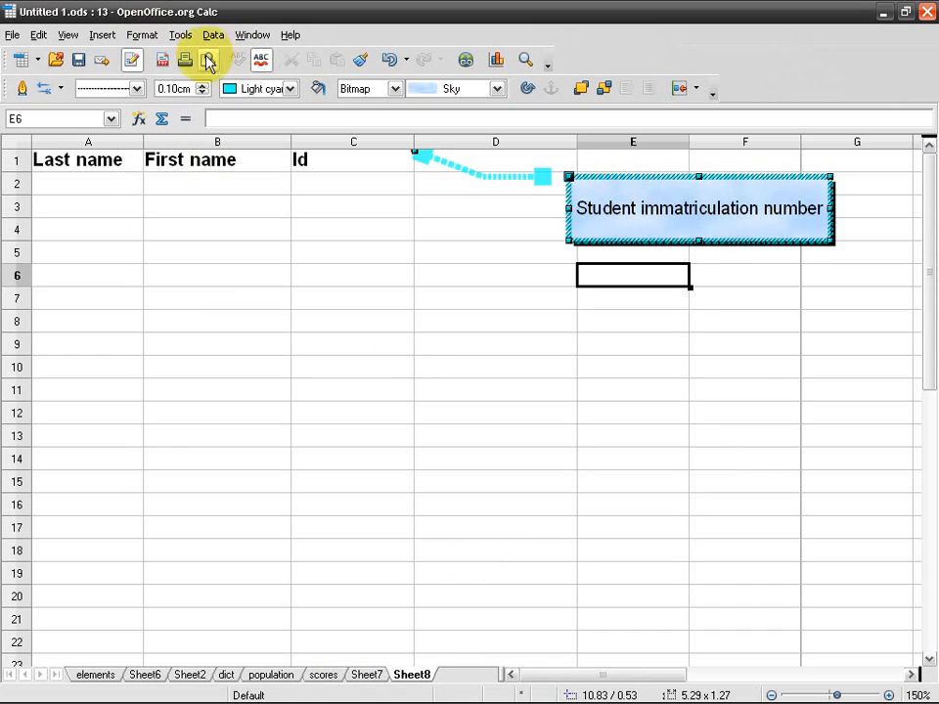
# Save the document with the comment deselected, then check the page in print preview and close it
pyautogui.click(78, 60)
pyautogui.click(541, 235)
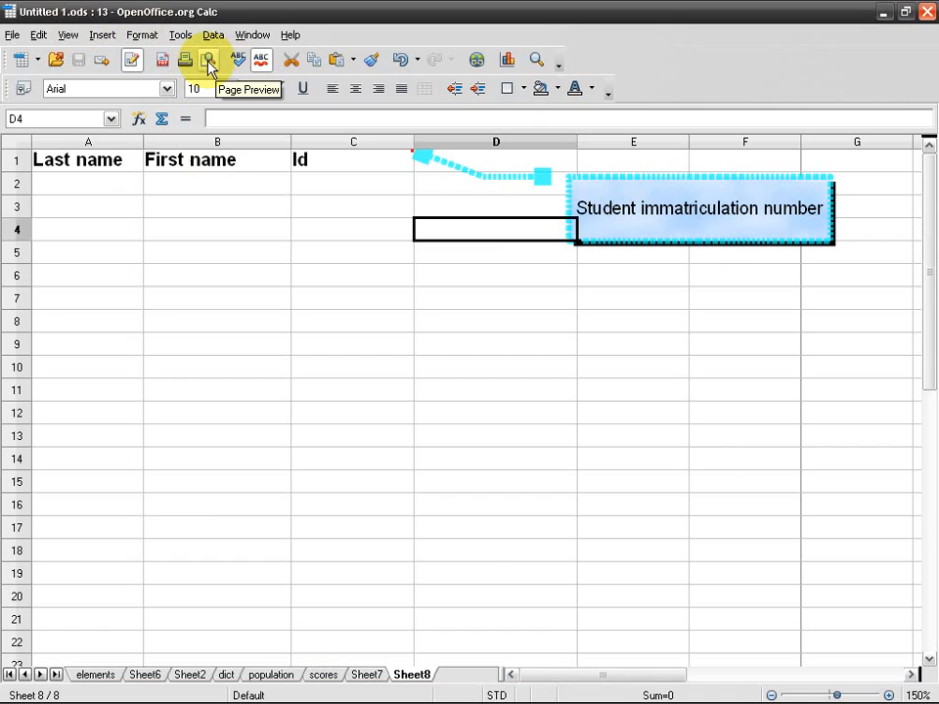
pyautogui.click(209, 62)
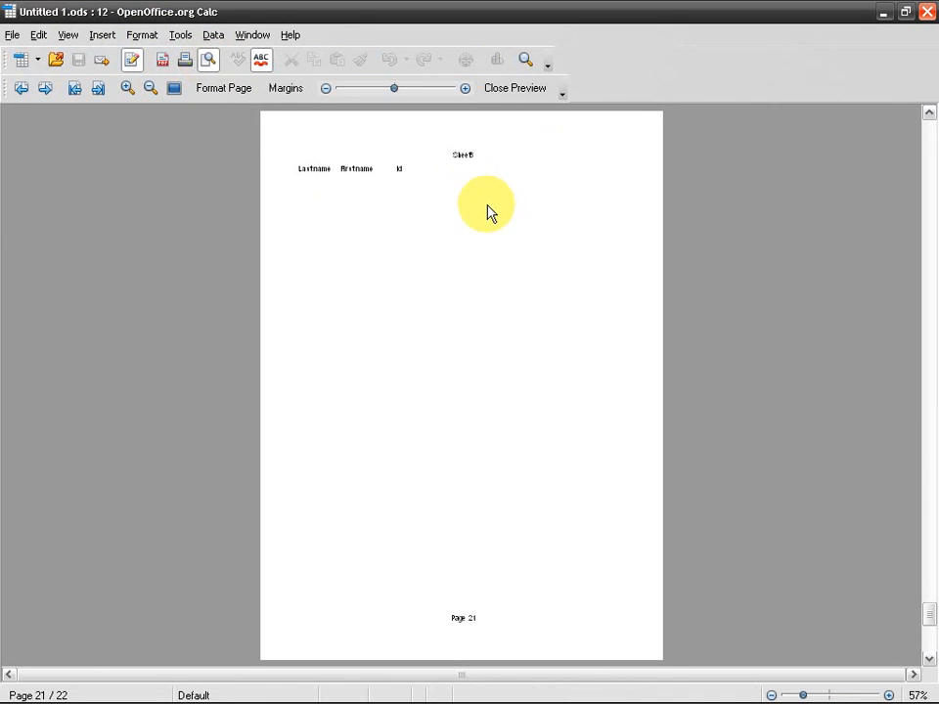
pyautogui.click(515, 91)
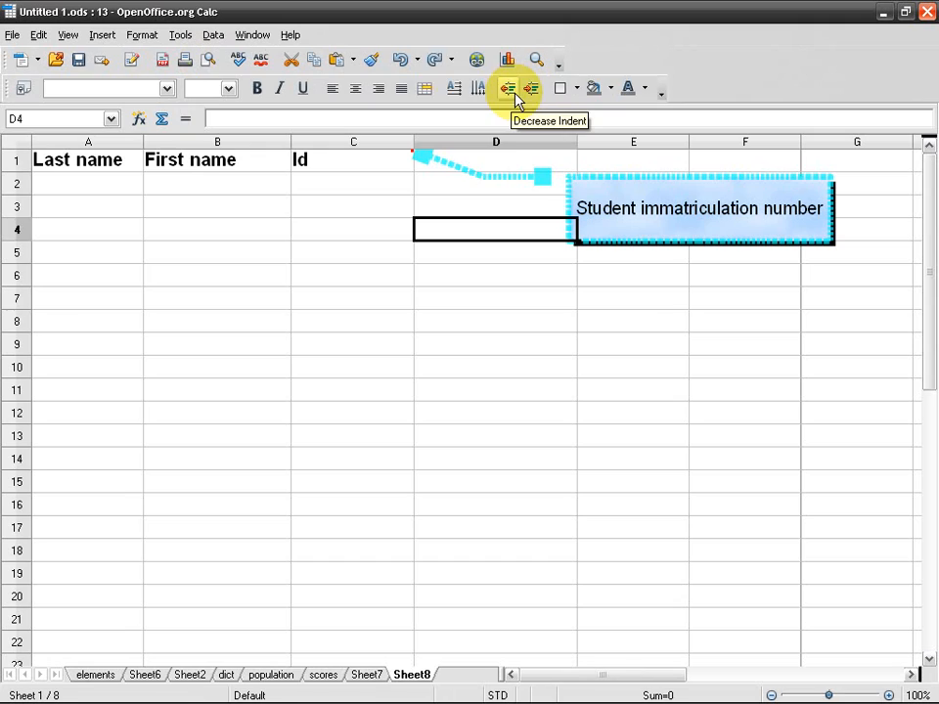